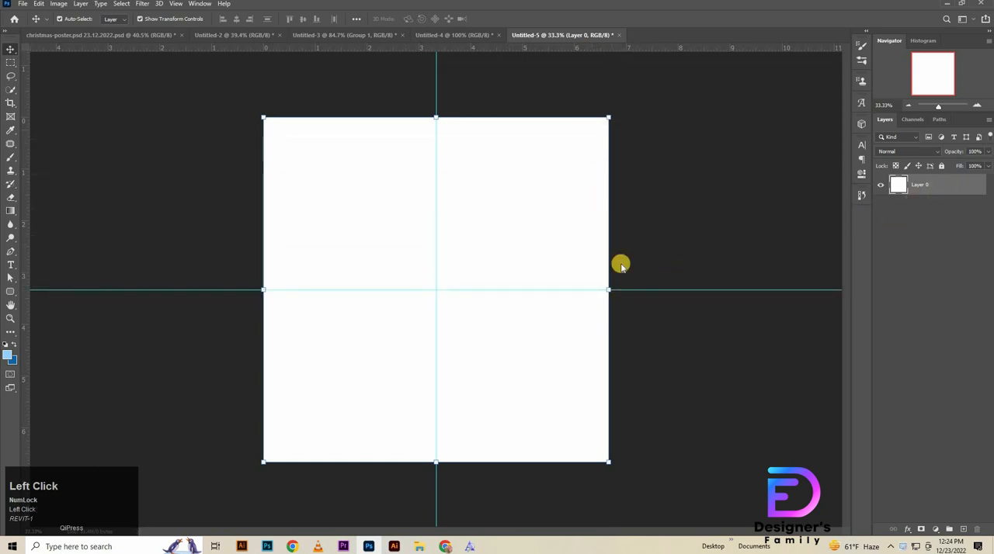
Step: Apply a radial light-to-dark blue Gradient Overlay to Layer 0 with a 90° angle and 135% scale
left_click(626, 253)
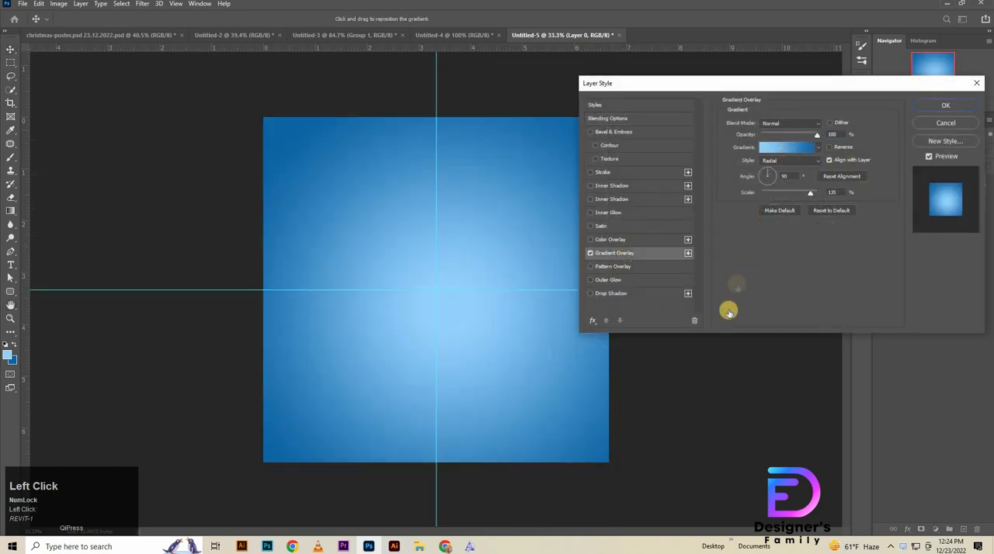
left_click(691, 442)
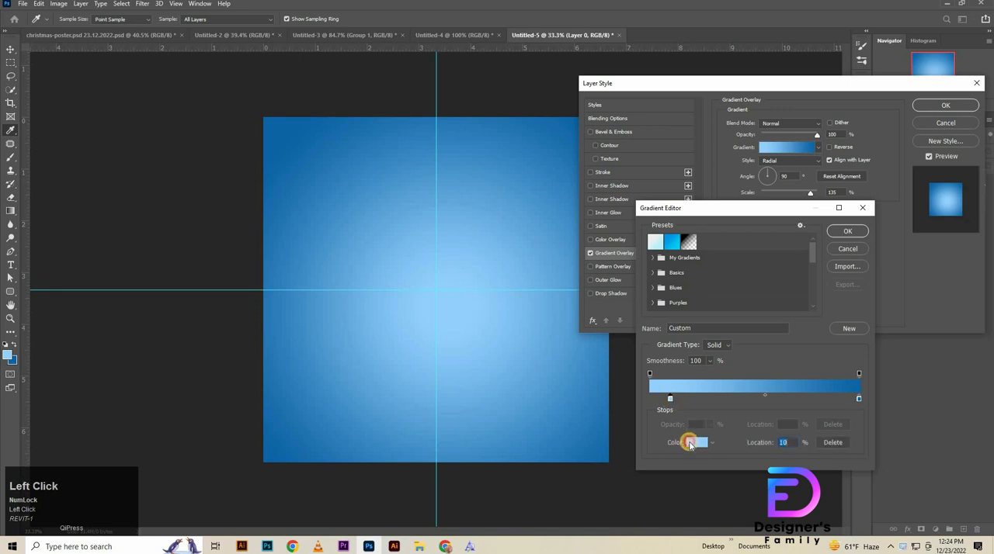
key("Return")
left_click(697, 441)
key("Return")
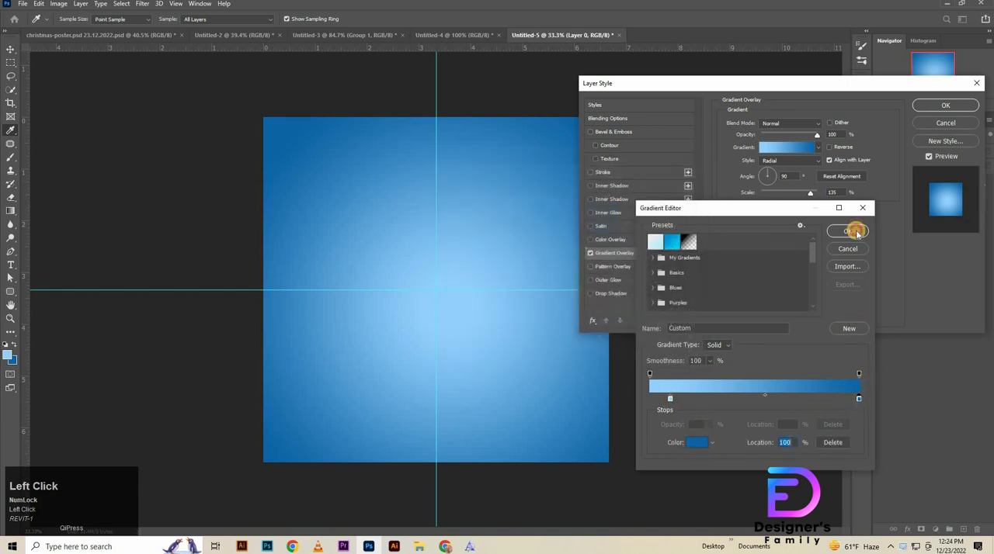
left_click(847, 231)
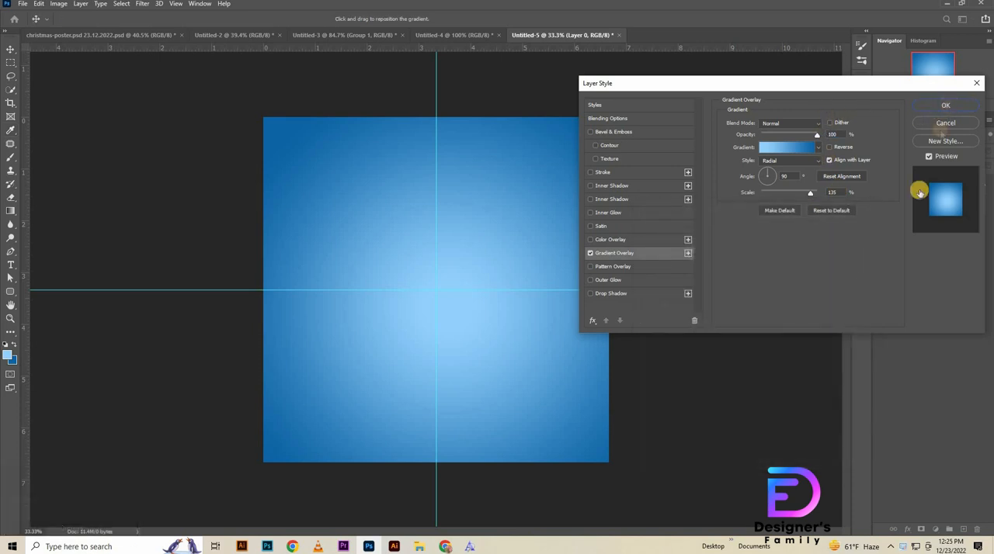
left_click(946, 105)
Step: Add a new layer and paint one light blue dab at the canvas centre with the soft 2000 px brush
left_click(963, 531)
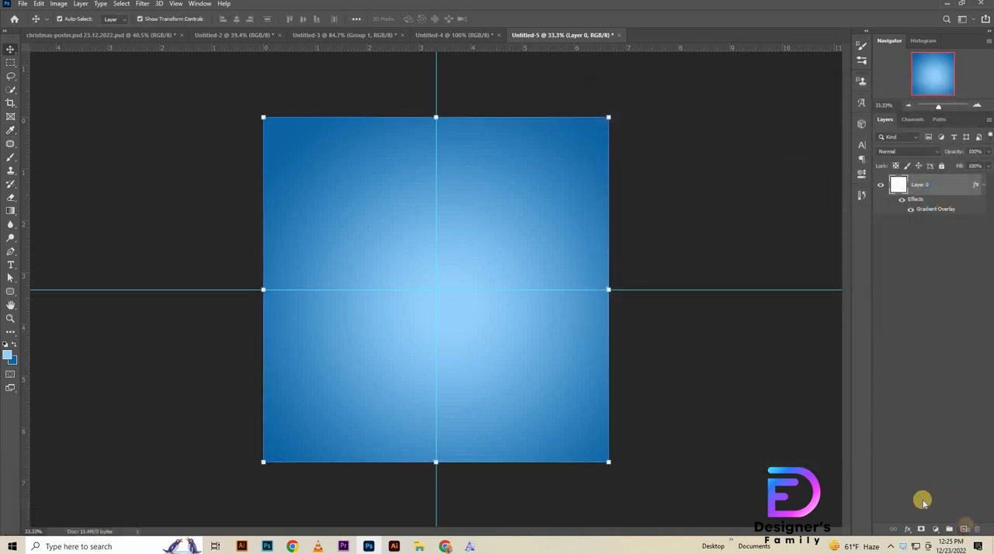
right_click(12, 157)
left_click(53, 158)
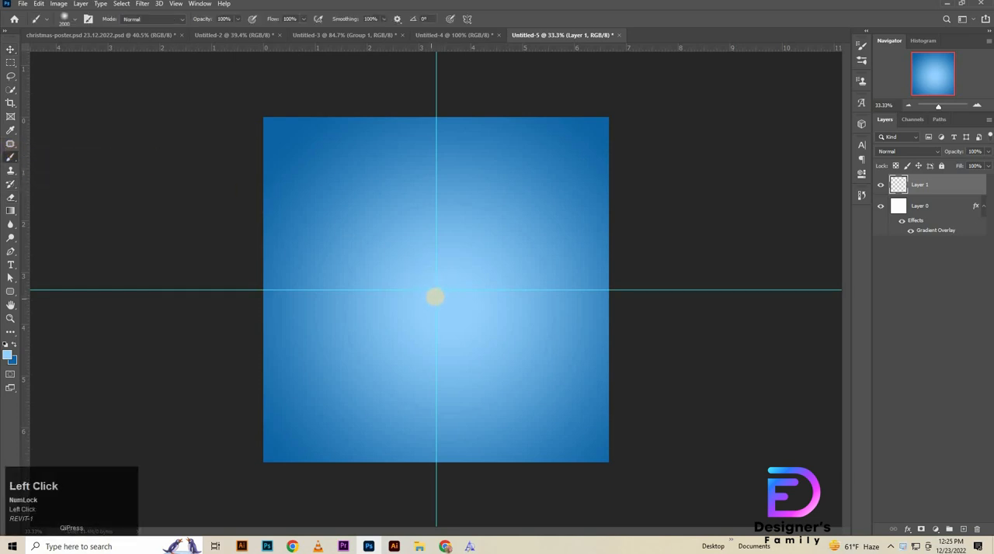
left_click(435, 295)
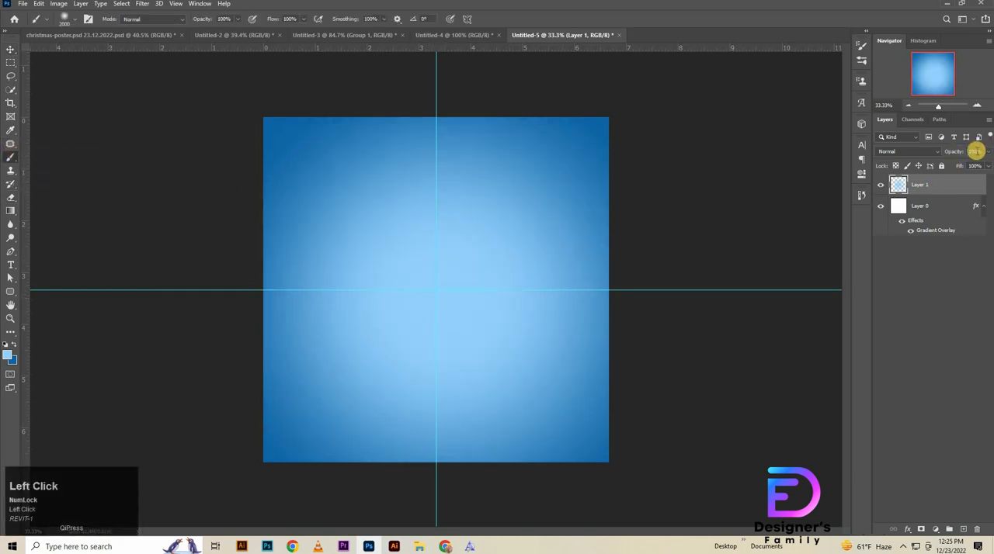
Step: Set the opacity of the painted glow layer to 30% and deselect the layer
left_click(977, 151)
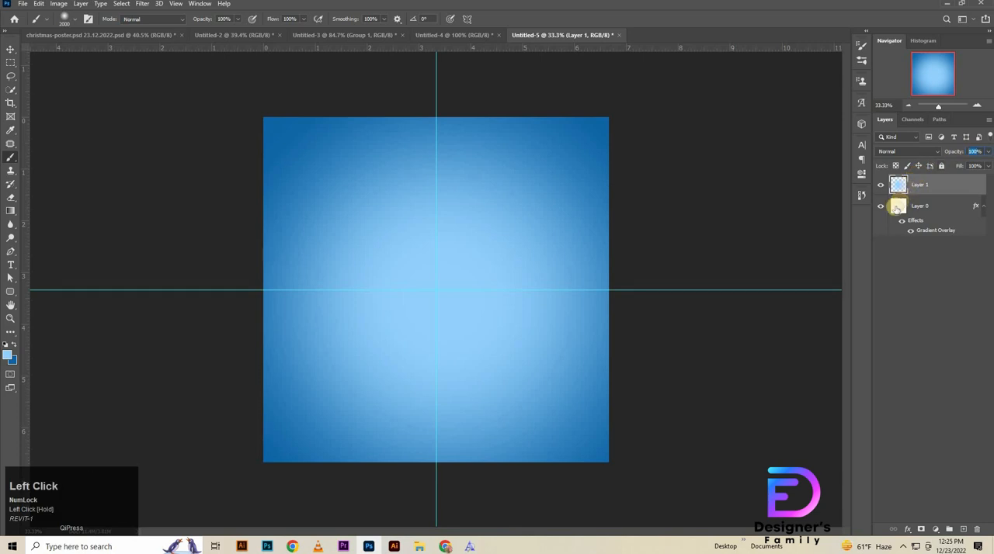
key("shift+Down")
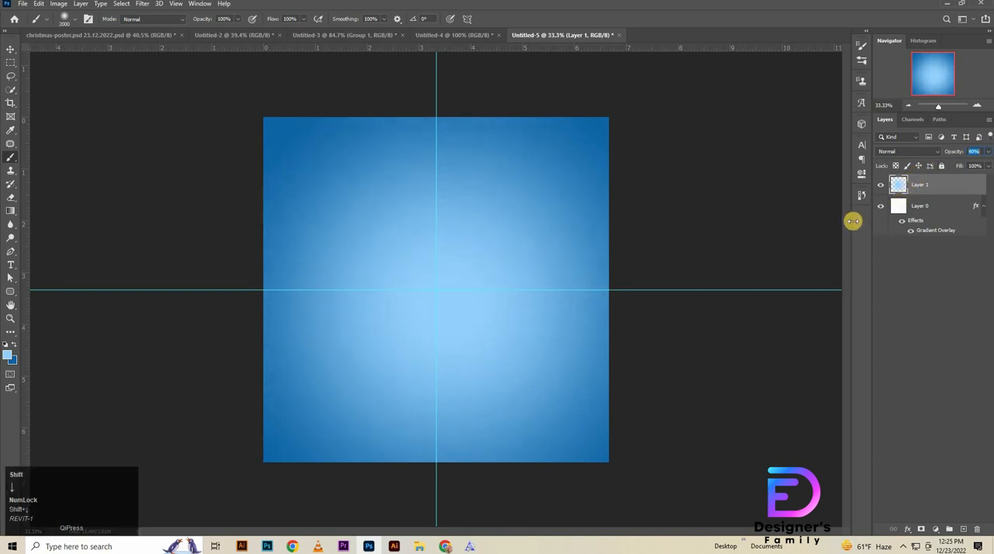
left_click(876, 185)
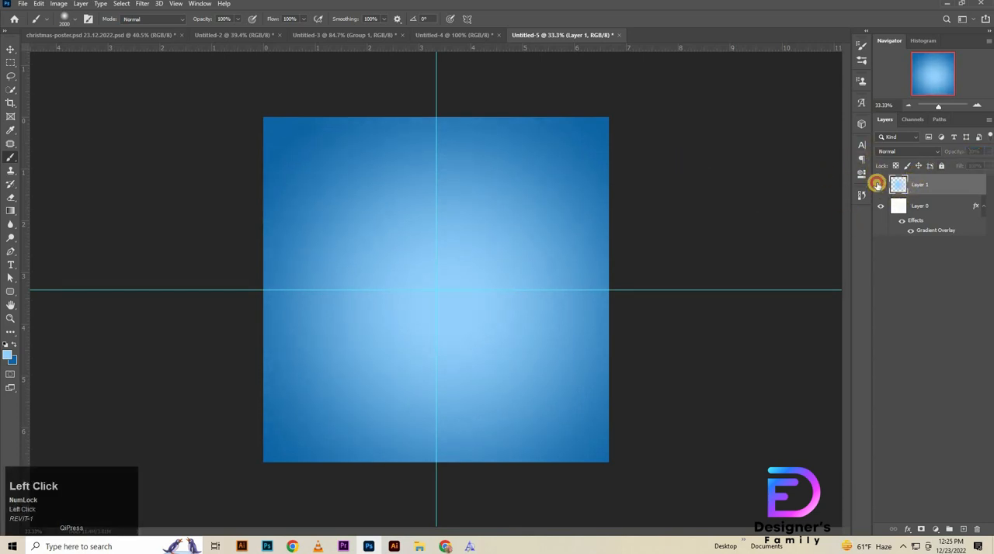
left_click(10, 50)
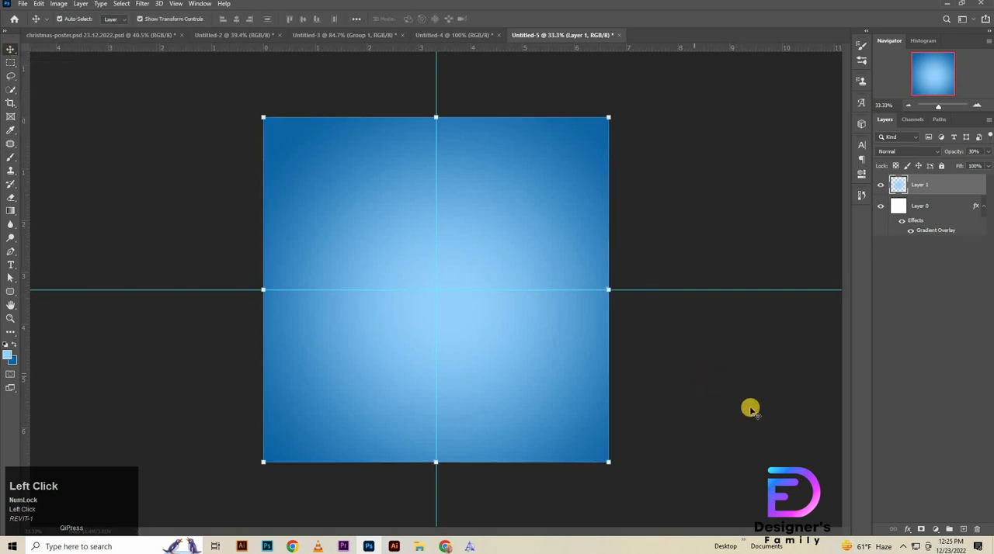
left_click(698, 392)
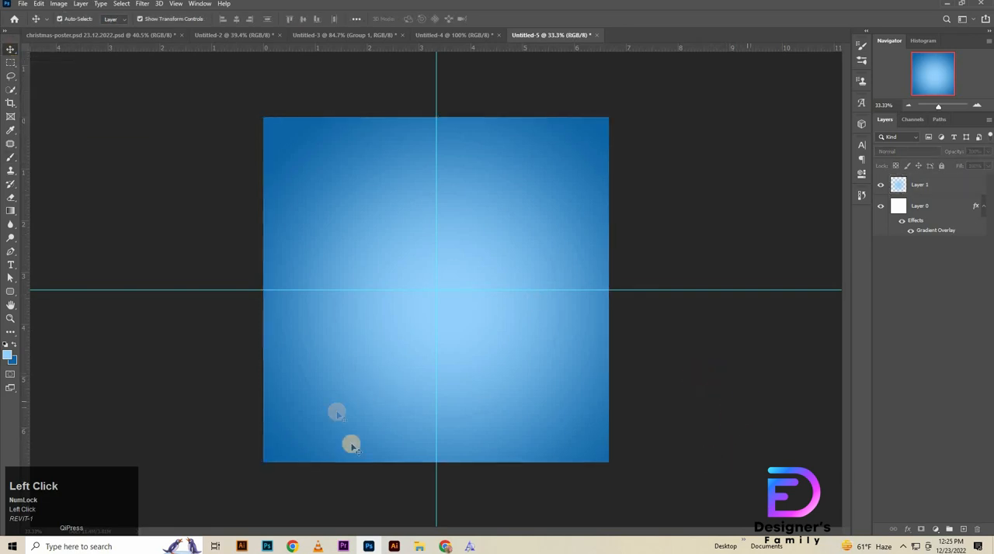
Step: Add a Curves adjustment layer that lowers the shadow point to output 43 and anchors the highlights at 201
left_click(936, 529)
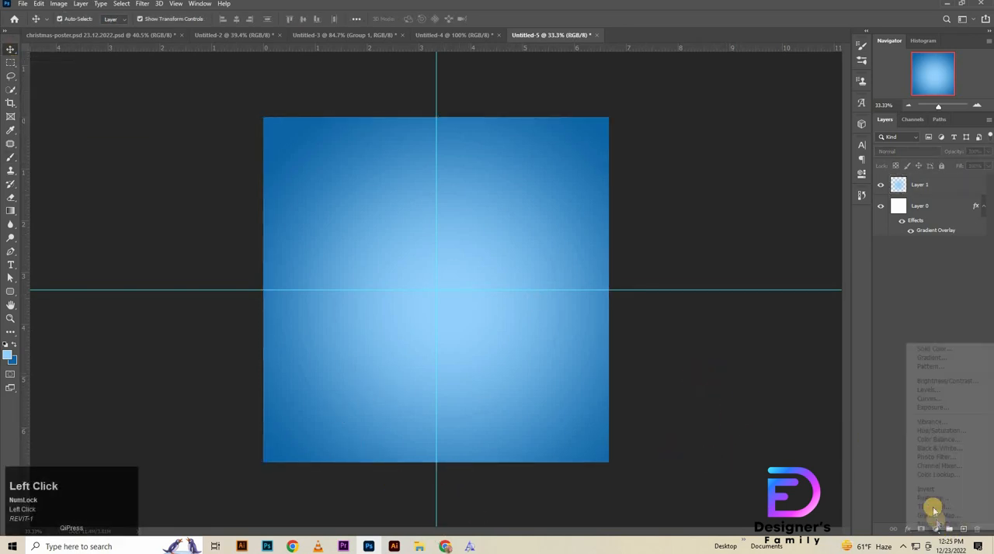
left_click(928, 399)
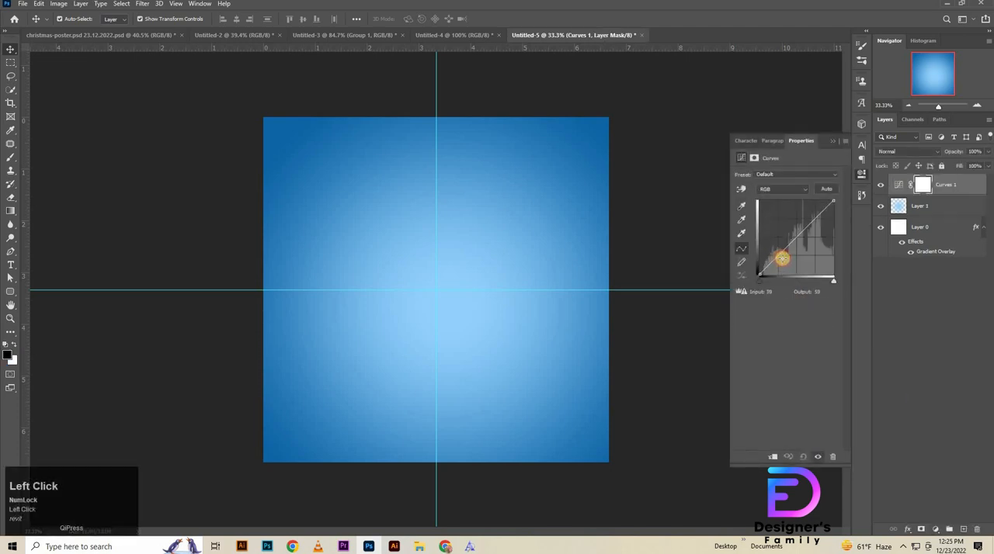
left_click_drag(782, 258, 782, 260)
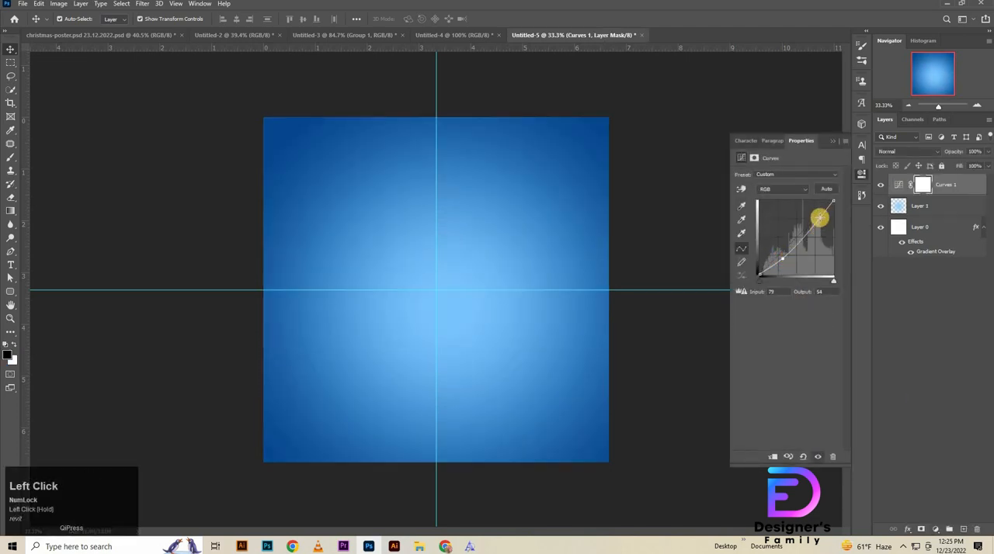
left_click(818, 216)
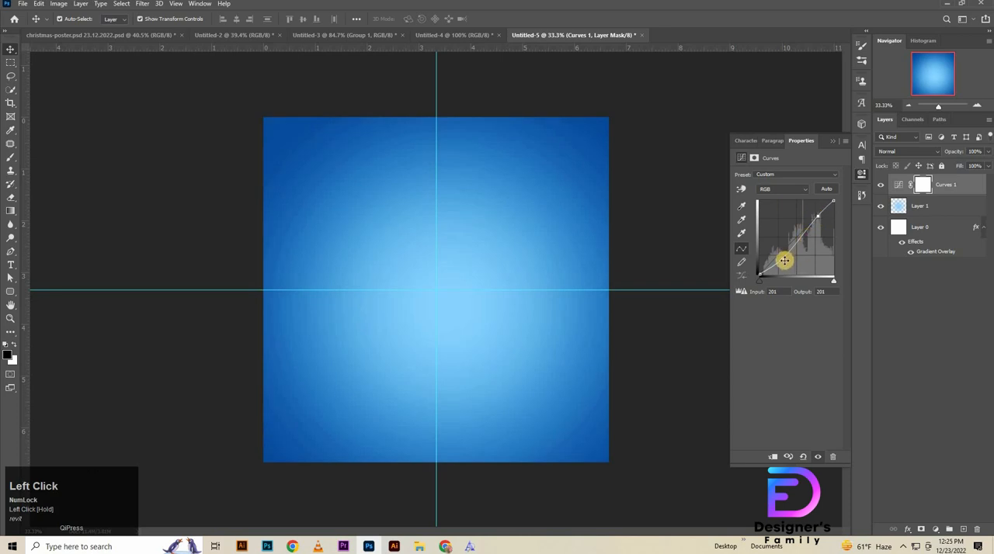
left_click_drag(784, 264, 785, 270)
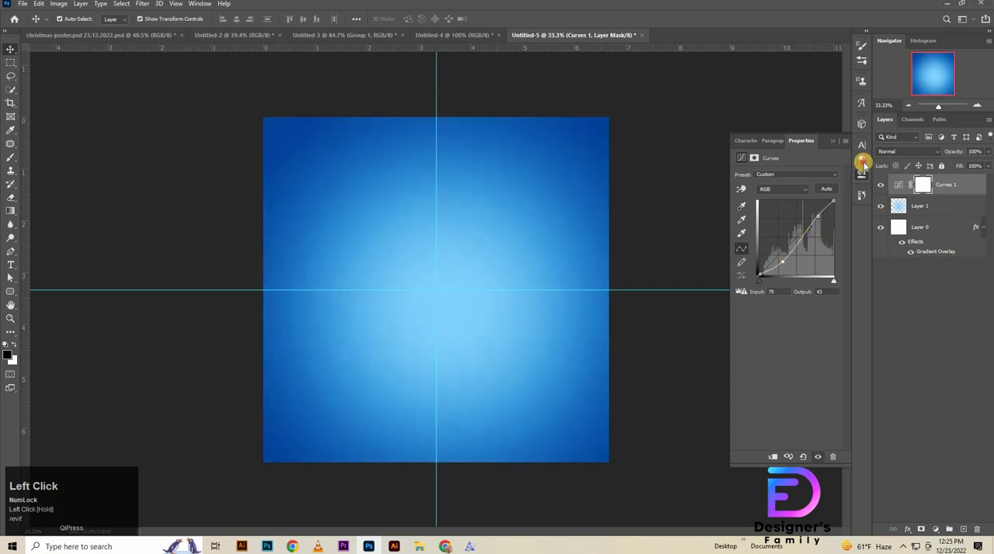
left_click(862, 163)
left_click(862, 178)
left_click(862, 178)
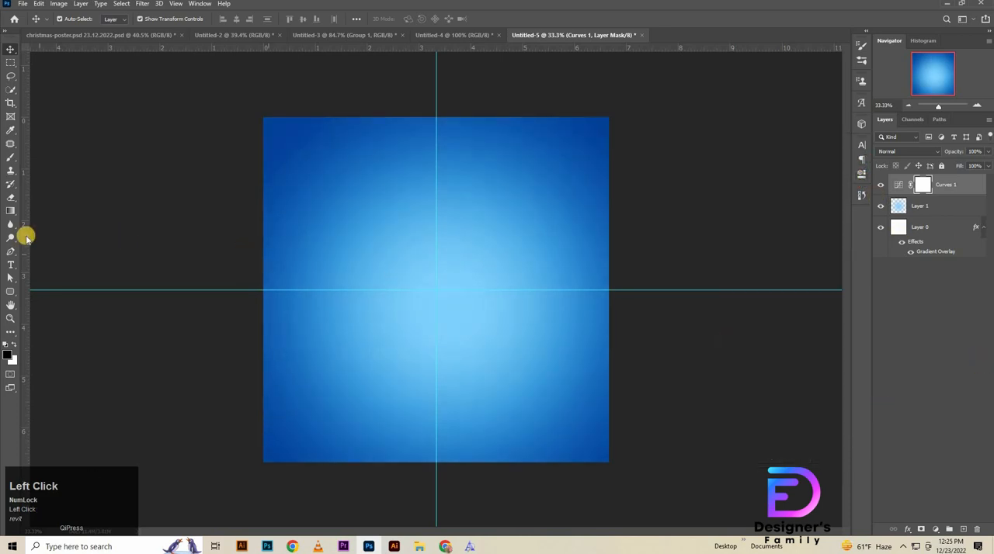
Step: Place the snowflake image 7158 from the file folder into the document as the uppermost layer
left_click(409, 490)
left_click_drag(132, 72, 442, 331)
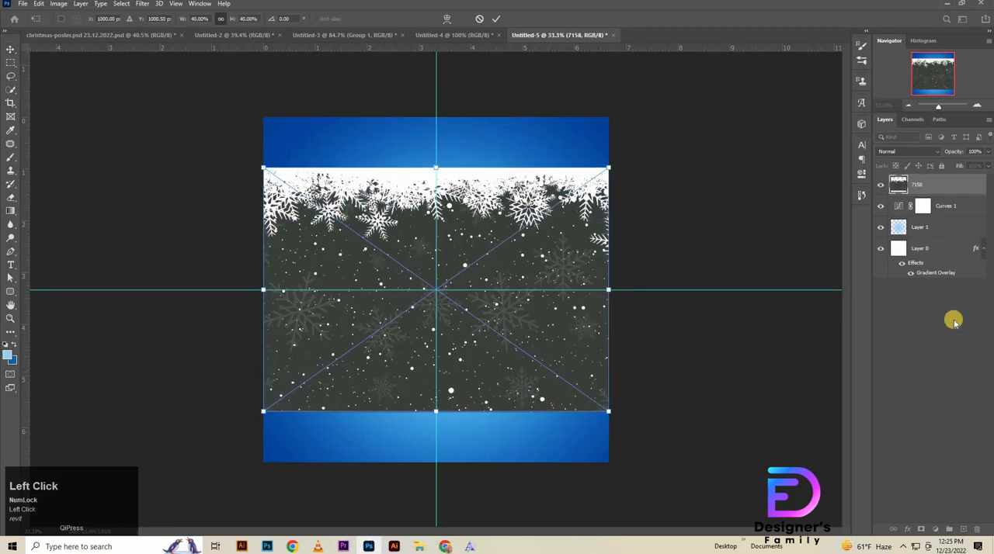
left_click(962, 184)
Step: Set the snowflake layer's blend mode to Overlay and its opacity to 30%
left_click(907, 151)
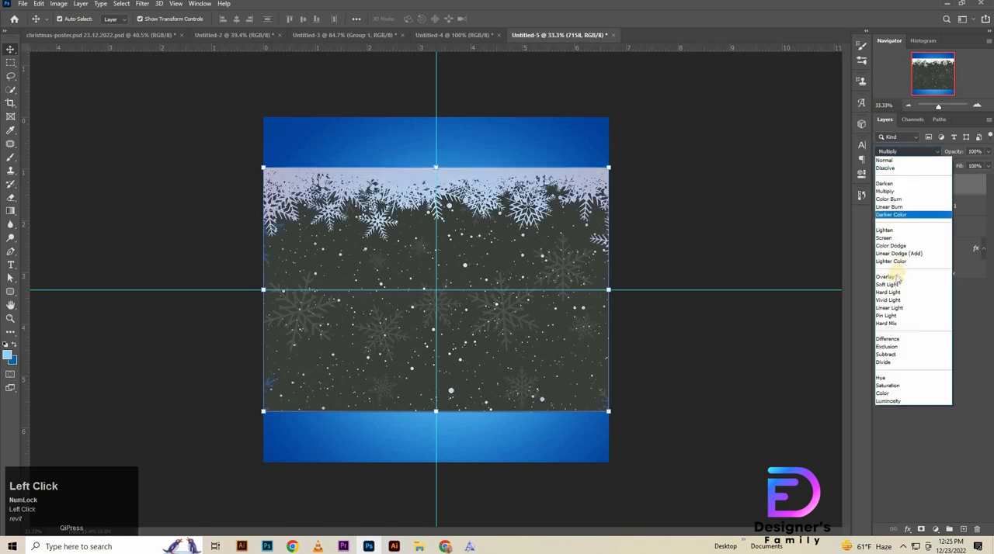
left_click(889, 282)
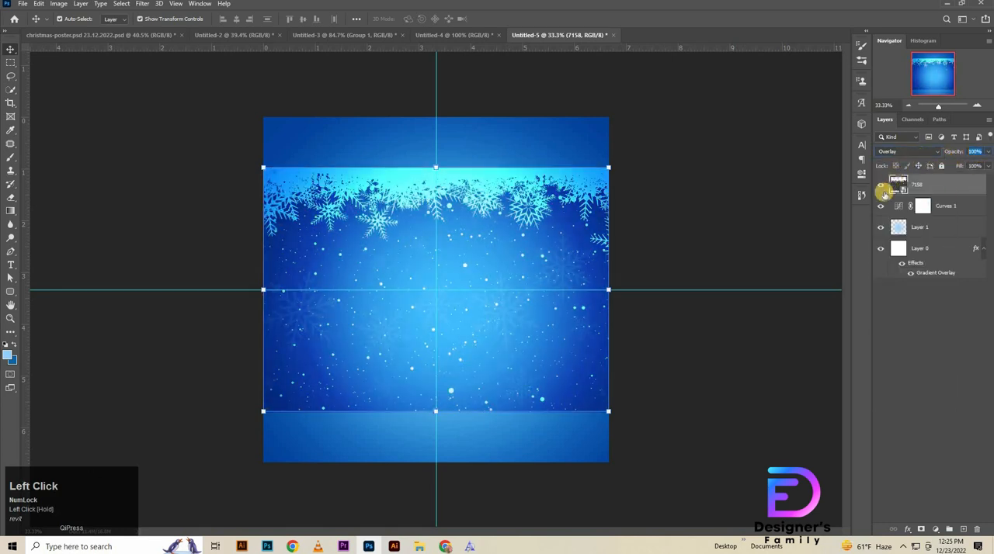
type("30")
key("Return")
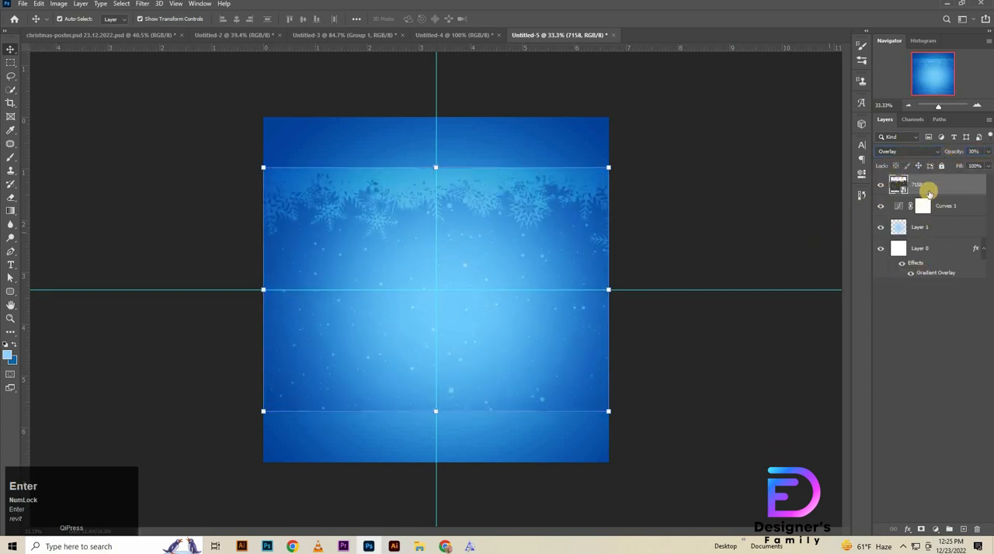
Step: Enlarge the snowflake image proportionally until it covers the whole canvas, with its lower edge on the canvas's bottom edge
key("ctrl+t")
left_click_drag(442, 150, 464, 73)
left_click_drag(437, 422, 448, 462)
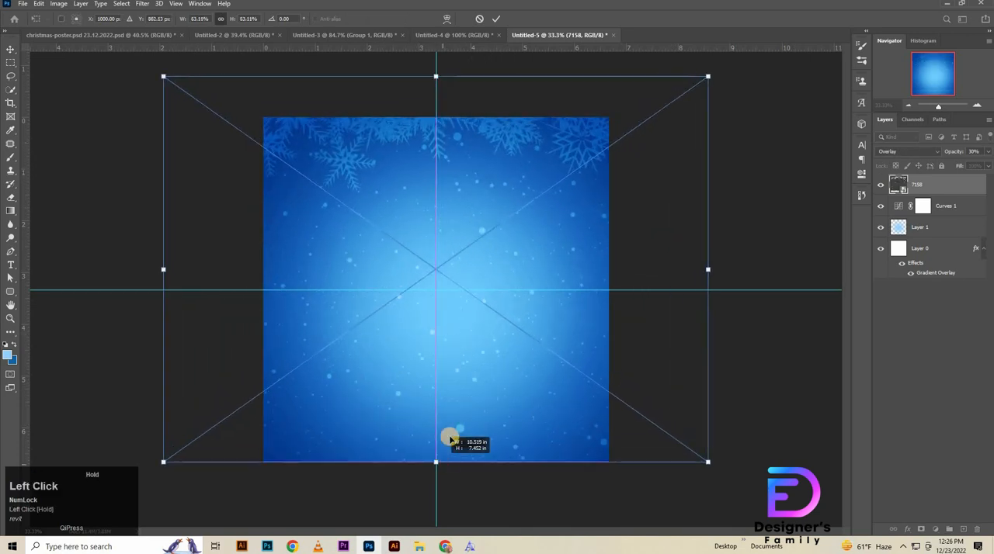
mouse_move(434, 75)
left_mouse_down()
mouse_move(453, 77)
mouse_move(442, 68)
left_mouse_up()
left_click(496, 19)
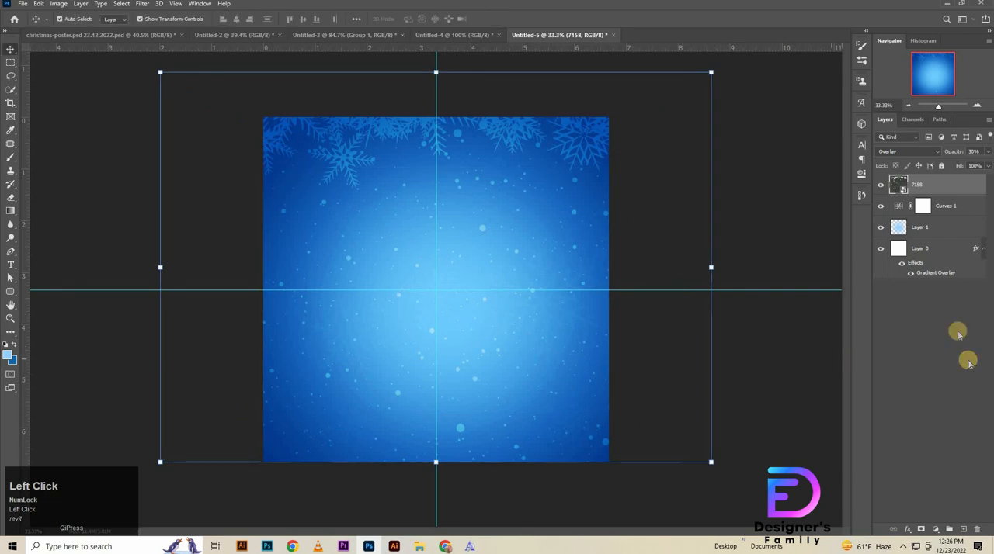
Step: Lock Layer 1 and the snowflake layer 7158
left_click(949, 227)
key("ctrl+slash")
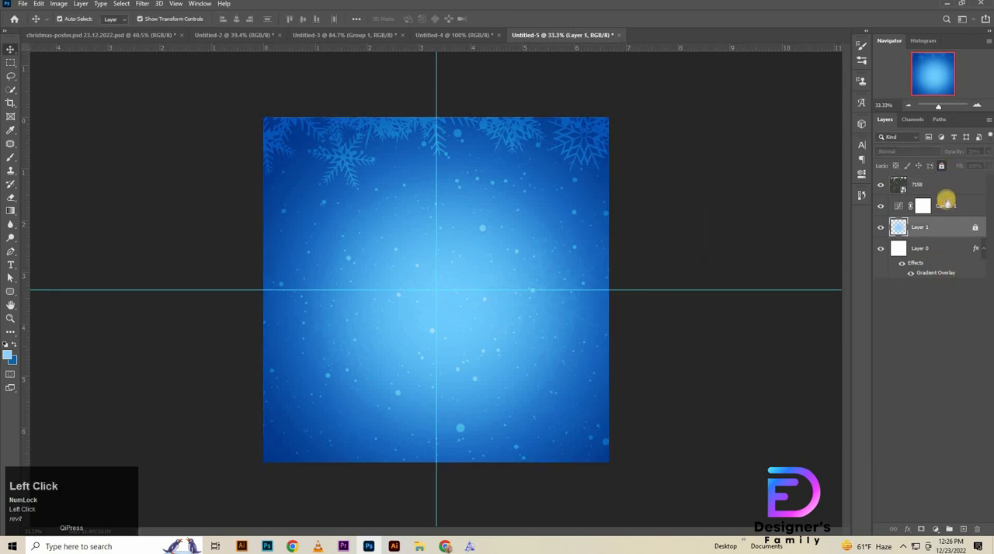
left_click(945, 182)
key("ctrl+slash")
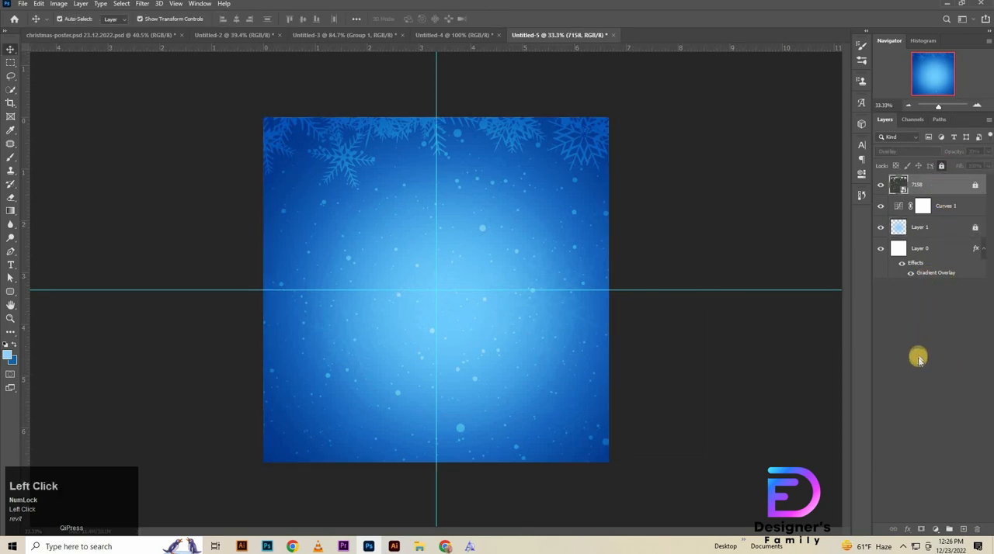
Step: Place the golden Christmas tree image pngegg (2) from the file folder onto the canvas
left_click(370, 243)
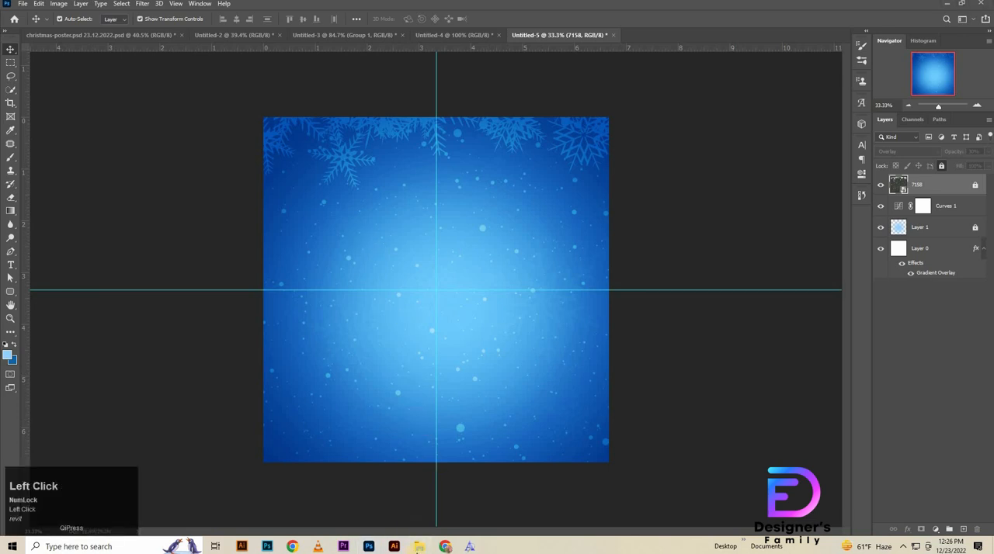
left_click(418, 547)
left_click_drag(291, 77, 427, 328)
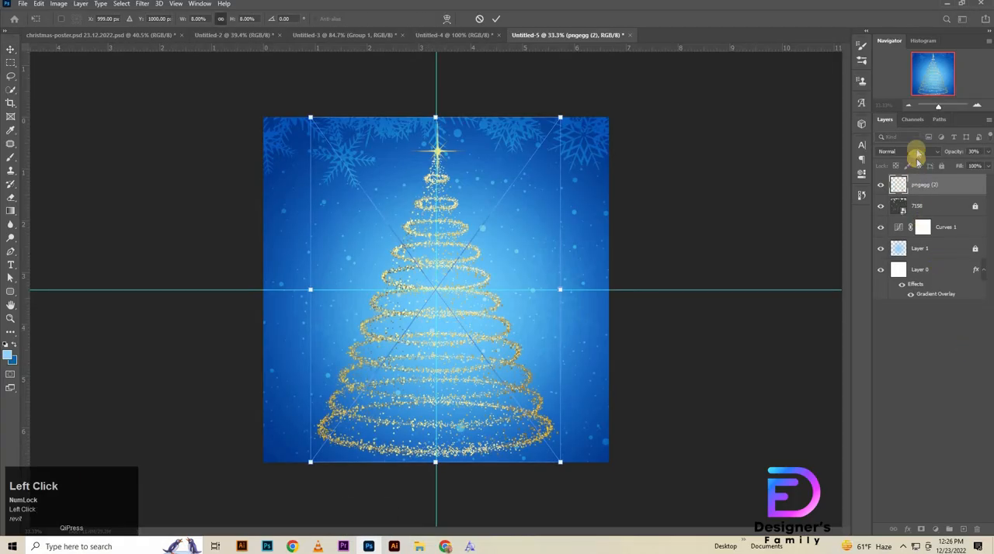
Step: Set the Christmas tree layer's blend mode to Luminosity and its opacity to 40%
left_click(916, 153)
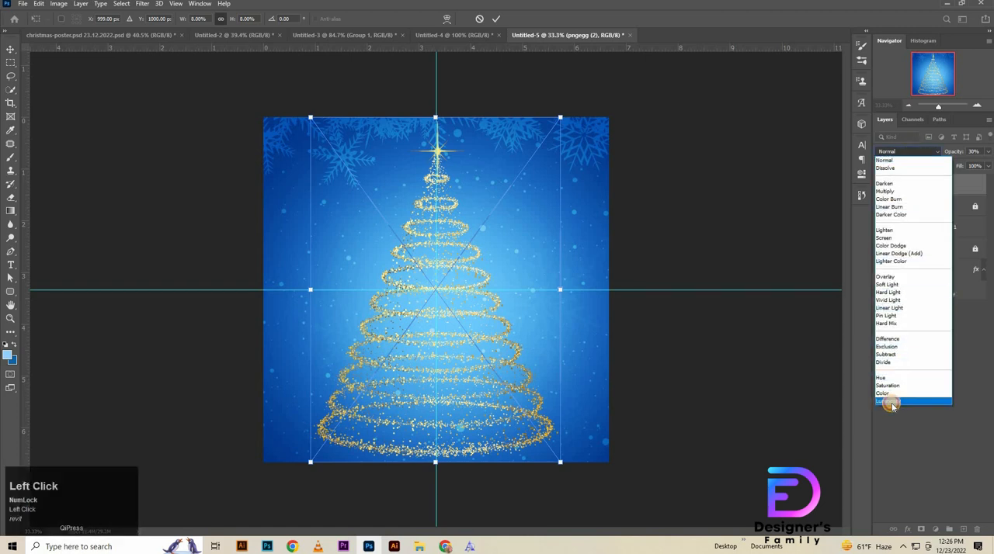
left_click(890, 402)
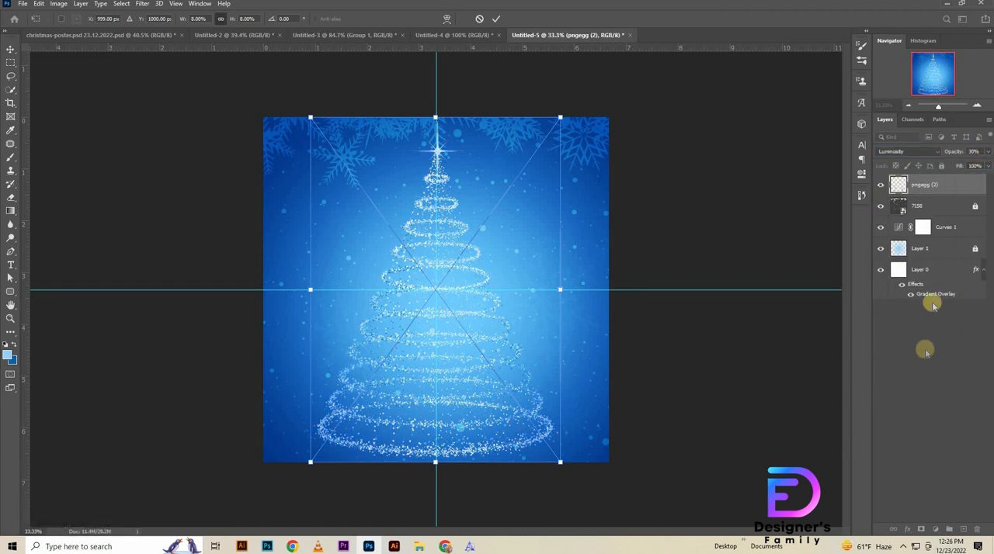
left_click(930, 188)
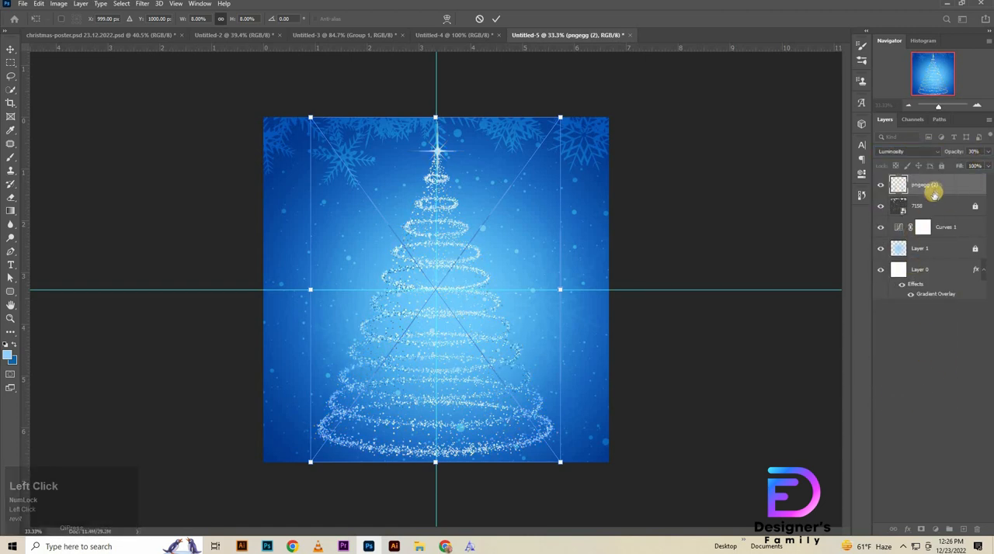
left_click(985, 155)
type("40")
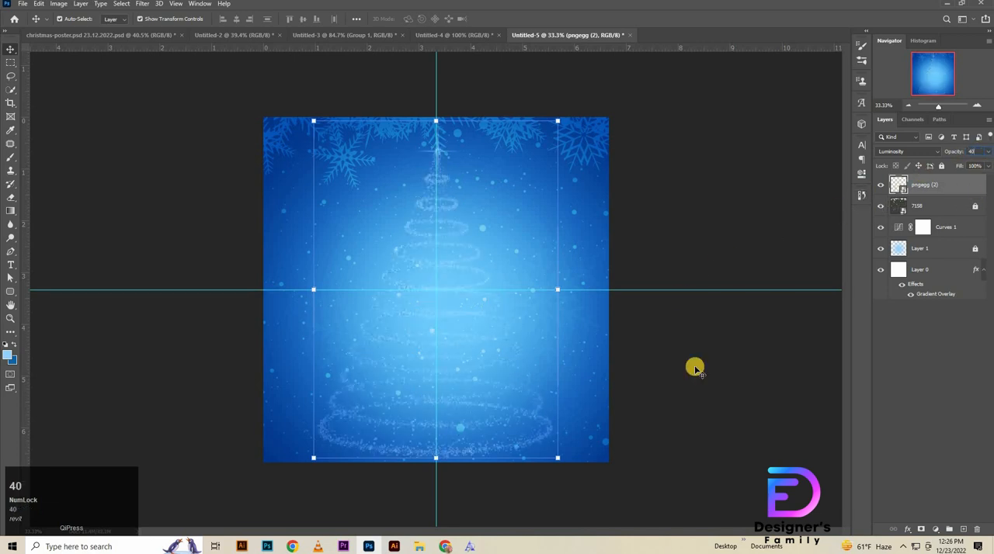
Step: Shrink the tree to about 5.05% and position it at the canvas's lower-right corner, with its right half beyond the edge
left_click_drag(435, 121, 436, 237)
left_click_drag(473, 365, 609, 350)
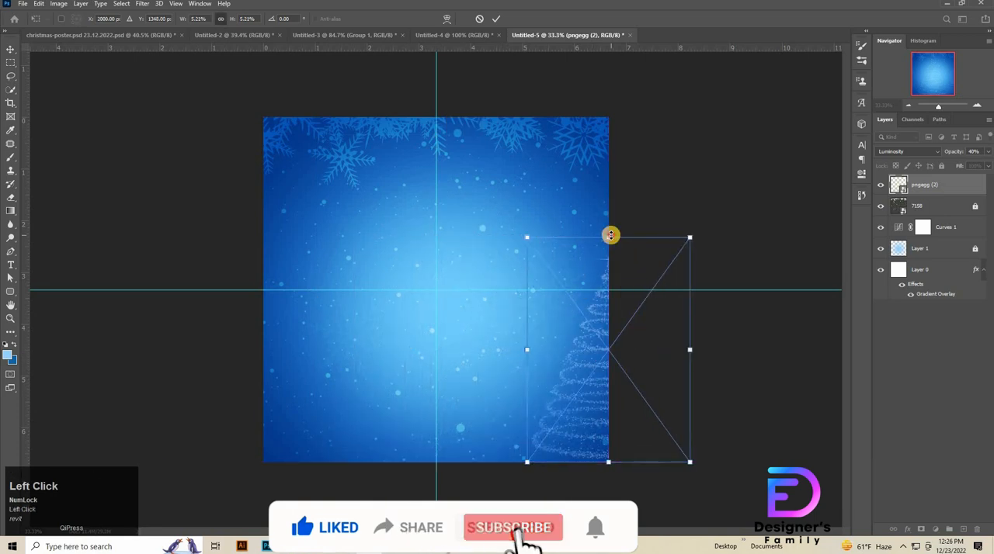
left_click_drag(611, 235, 611, 249)
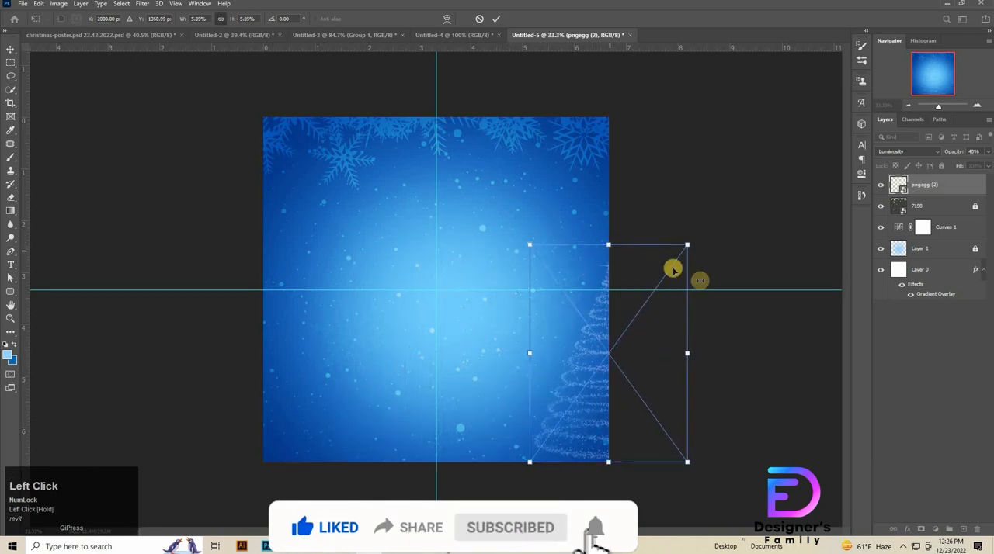
key("Left")
key("Left")
key("Left")
key("Left")
key("Left")
key("Left")
key("Left")
key("Left")
key("Left")
left_click(939, 206)
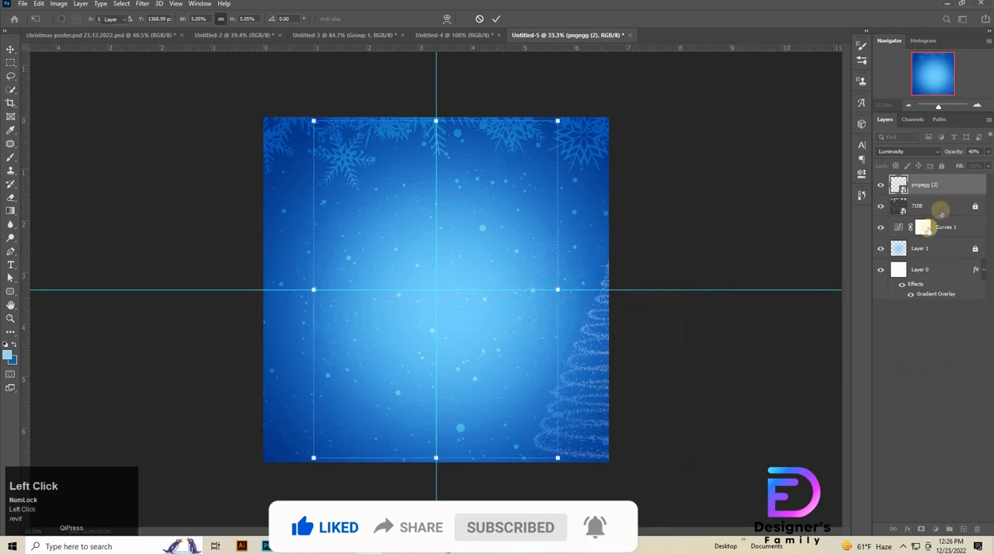
Step: Duplicate the Christmas tree layer and place the copy at the canvas's lower-left corner, with its left half beyond the edge
left_click_drag(932, 191, 926, 207)
key("ctrl+t")
left_click_drag(517, 385, 246, 390)
left_click(970, 384)
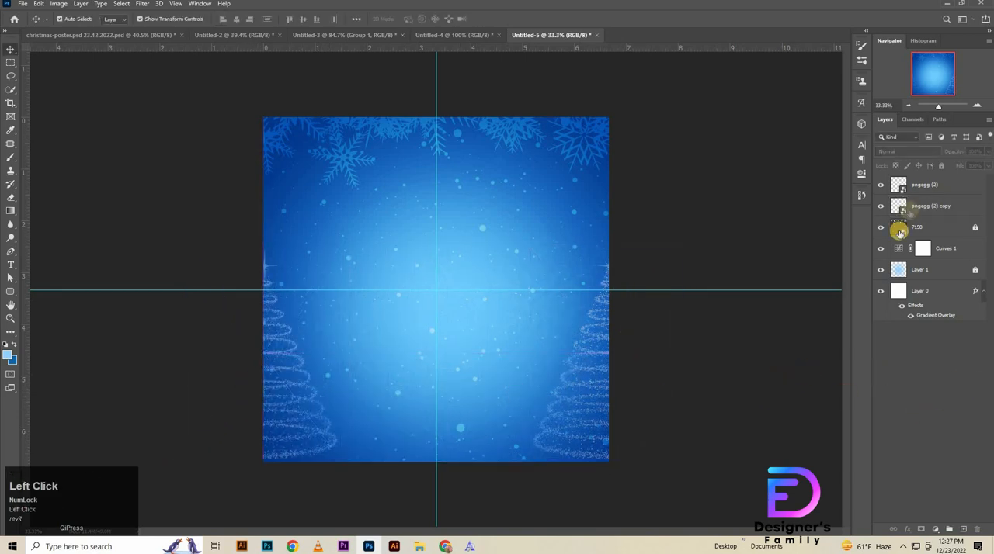
left_click(926, 205)
left_click(929, 380)
left_click(726, 393)
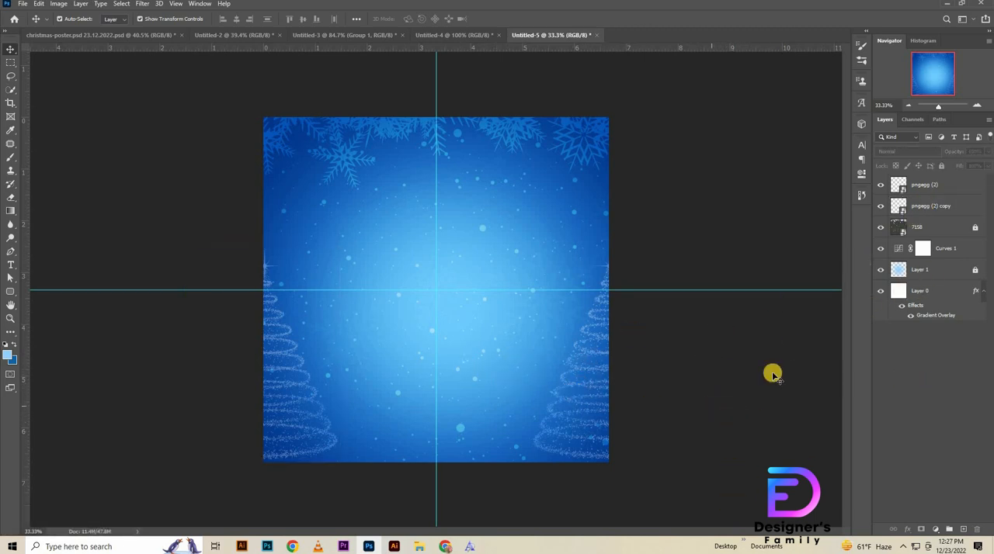
Step: Reorder the open documents so that christmas-poster.psd comes last, after Untitled-5
left_click(392, 548)
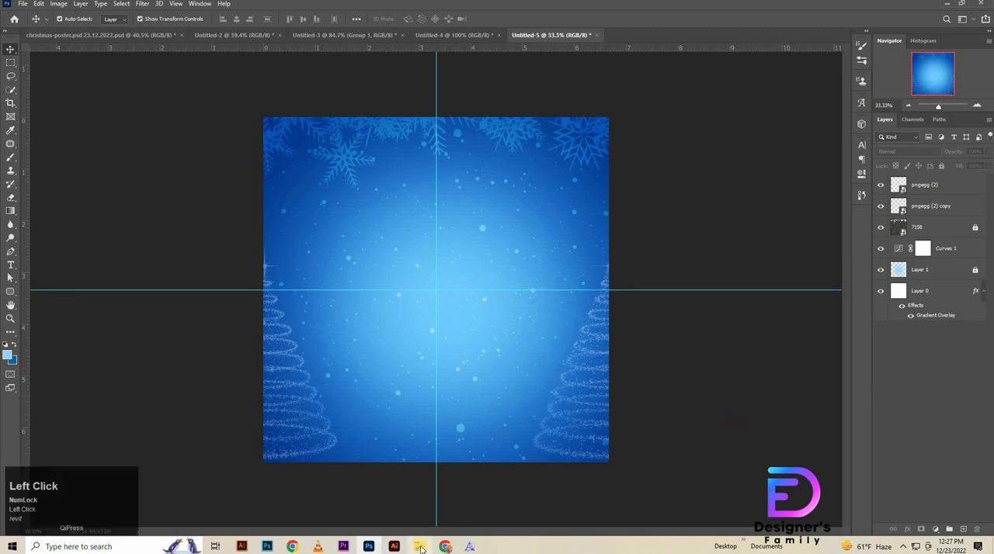
left_click(226, 34)
left_click_drag(456, 370, 549, 37)
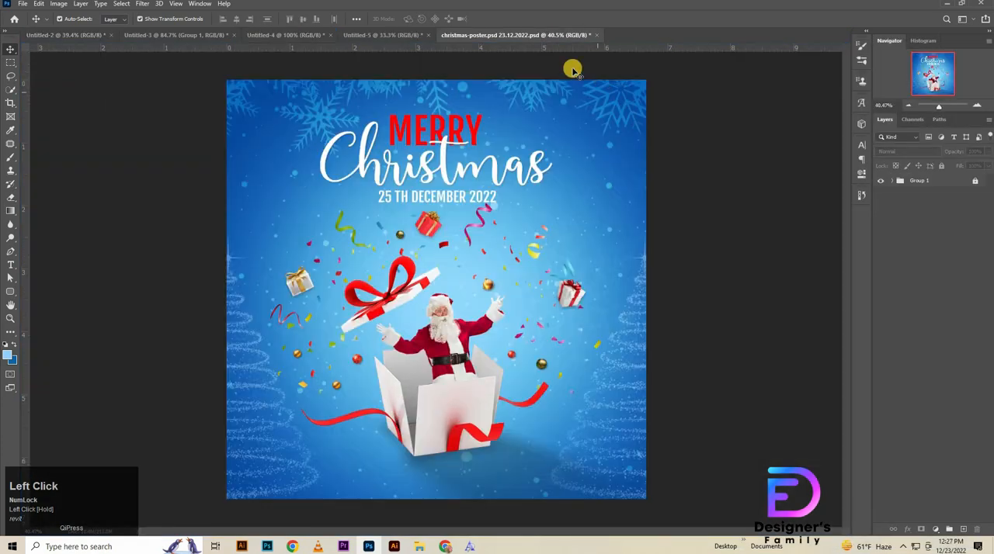
Step: Bring the gift box layers up and bottom from Untitled-2 into Untitled-5, in the lower middle of the canvas
left_click(62, 35)
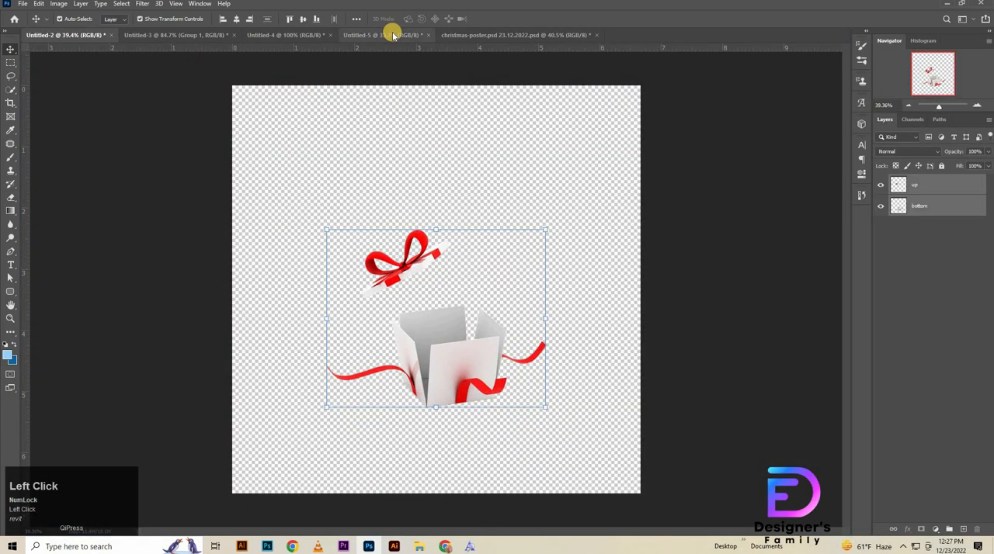
left_click(379, 32)
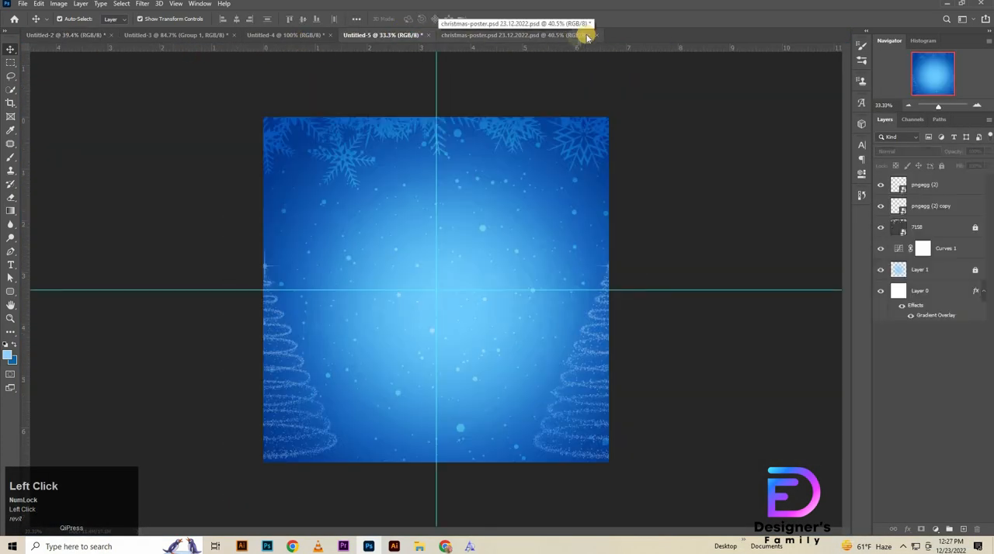
left_click(69, 35)
left_click_drag(456, 306, 426, 397)
Step: Nudge the gift box layers slightly upward on the canvas and apply the transform
key("shift+Up")
key("shift+Up")
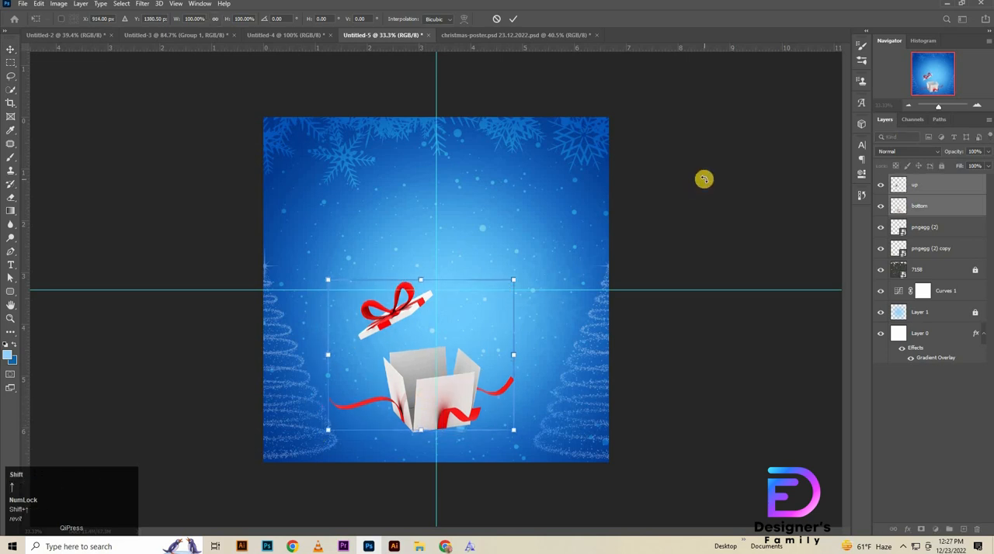
key("Up")
key("Up")
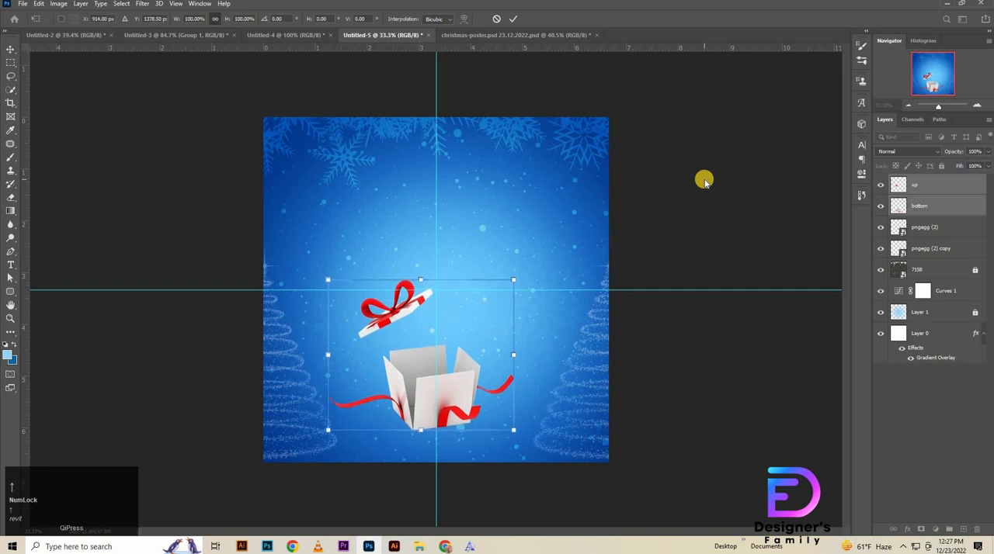
key("Up")
key("Up")
key("Up")
key("Up")
key("Up")
key("Up")
key("Up")
key("Up")
key("Up")
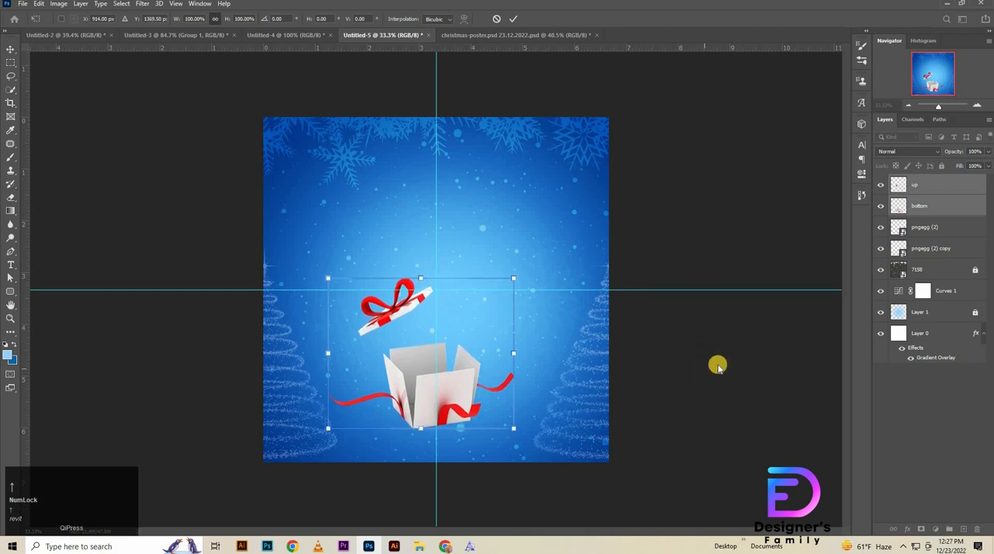
Step: Duplicate the bottom layer beneath itself and give the copy a black (000000) Color Overlay with 70% layer opacity
left_click(942, 209)
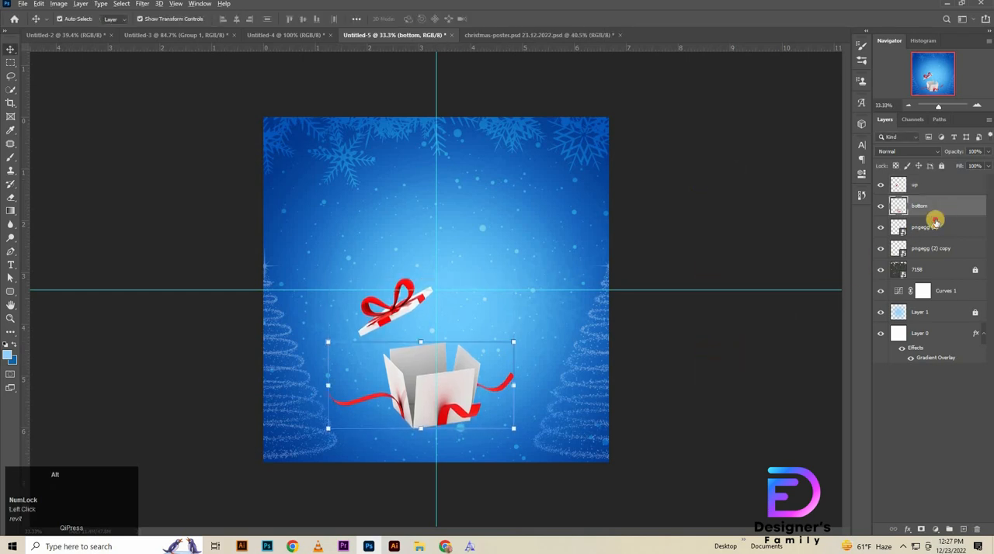
left_click_drag(935, 221, 944, 228)
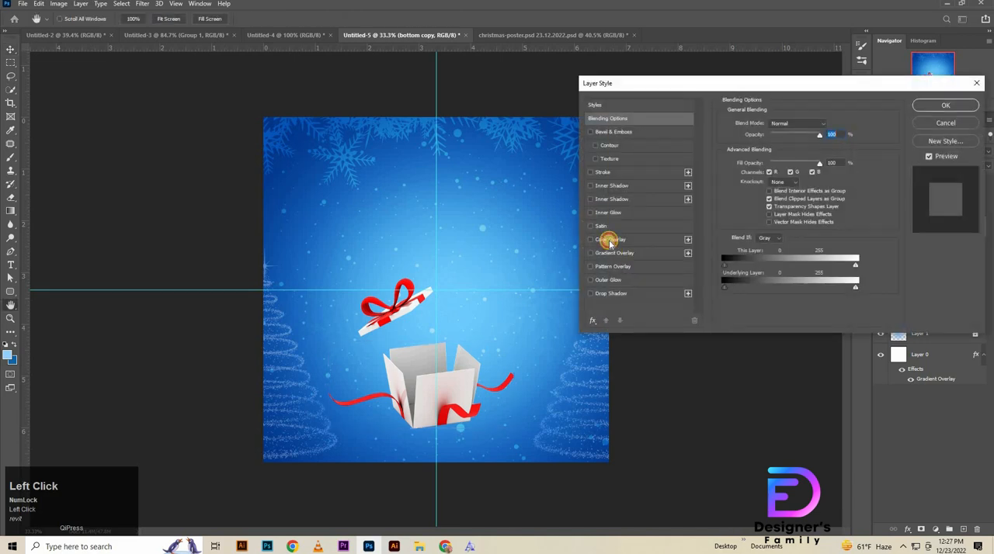
left_click(609, 241)
left_click_drag(444, 260, 414, 339)
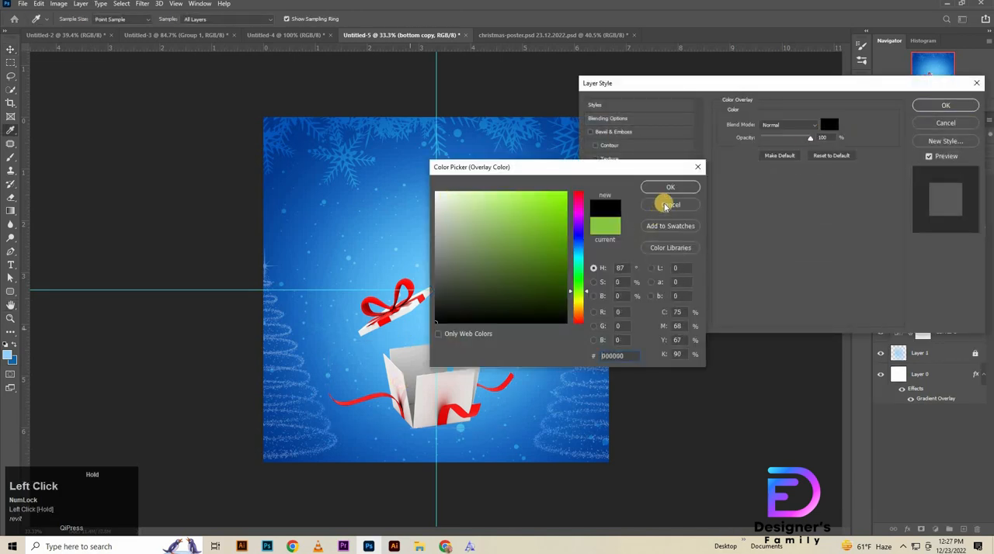
left_click(670, 188)
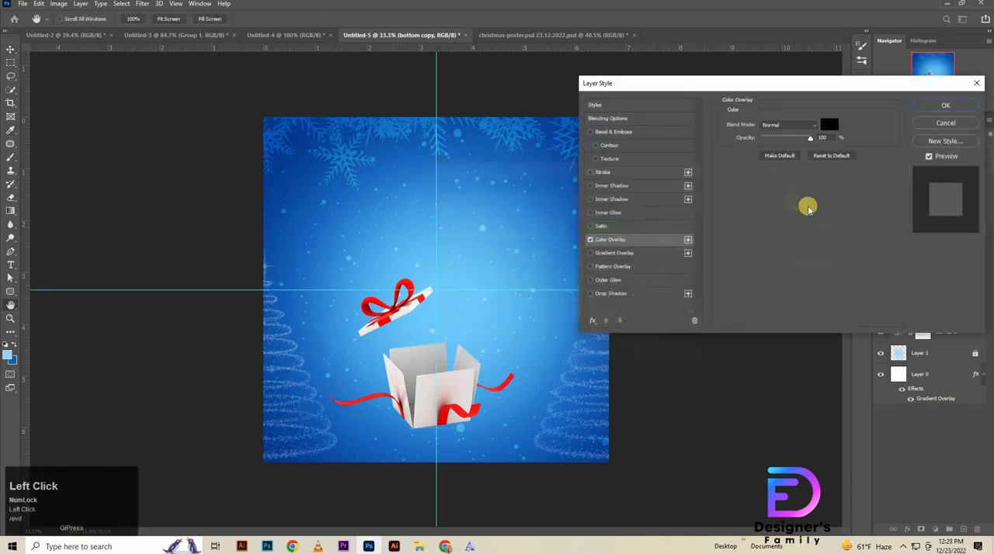
left_click(945, 105)
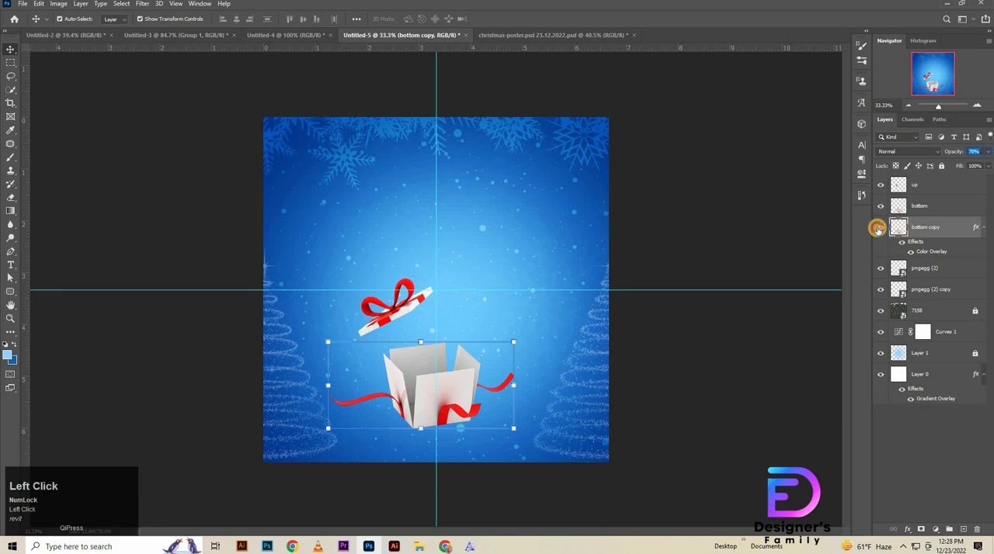
Step: Start a Pen path on the bottom layer, tracing the front panel's base from its lower-left corner to the ribbon's lower edge
left_click(938, 208)
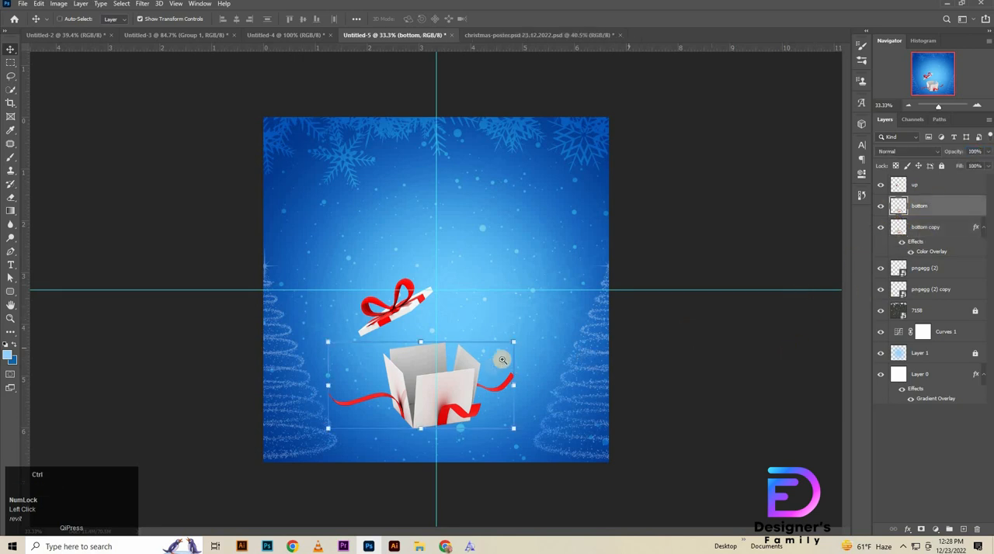
left_click_drag(502, 359, 604, 405)
key("p")
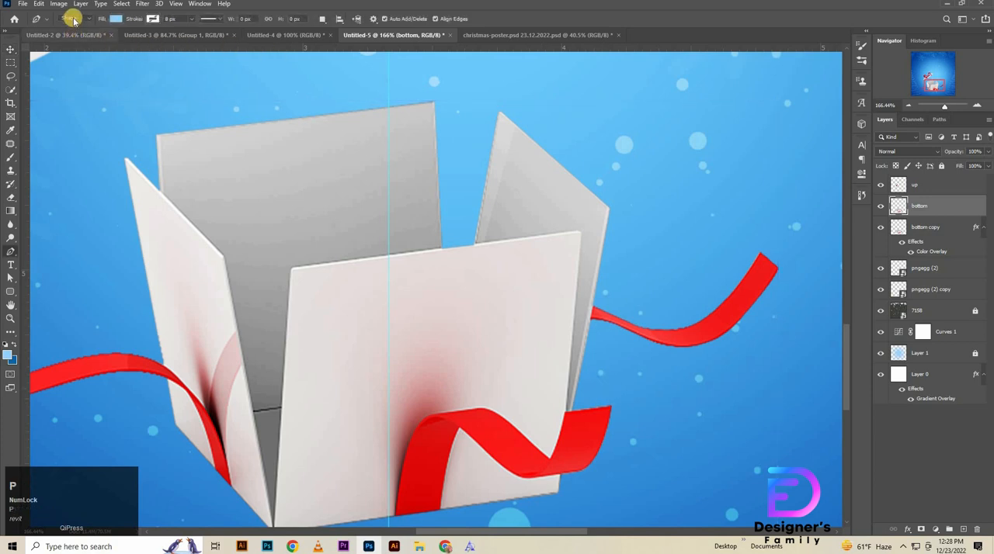
key("space")
left_click_drag(495, 420, 238, 424)
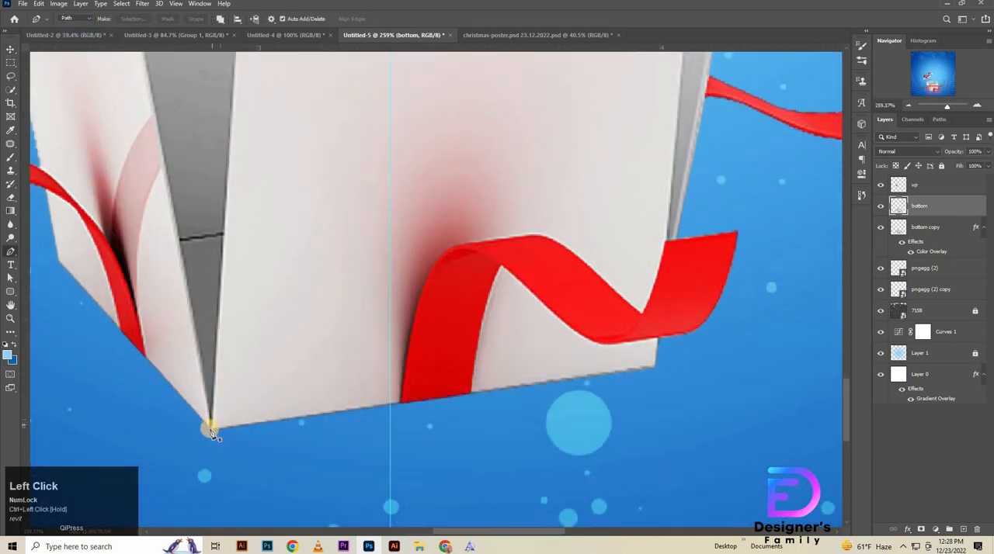
left_click(628, 379)
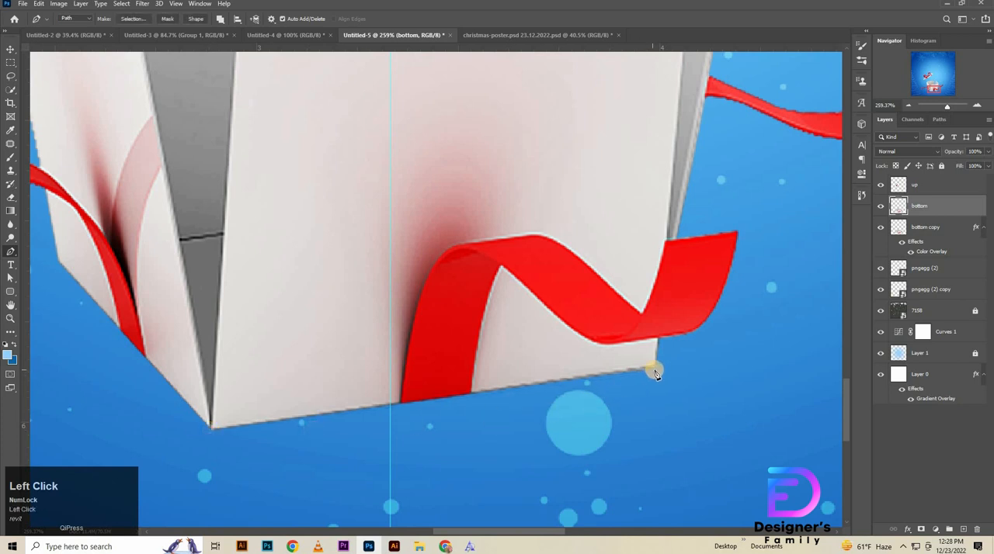
key("Num_Lock")
left_click(660, 343)
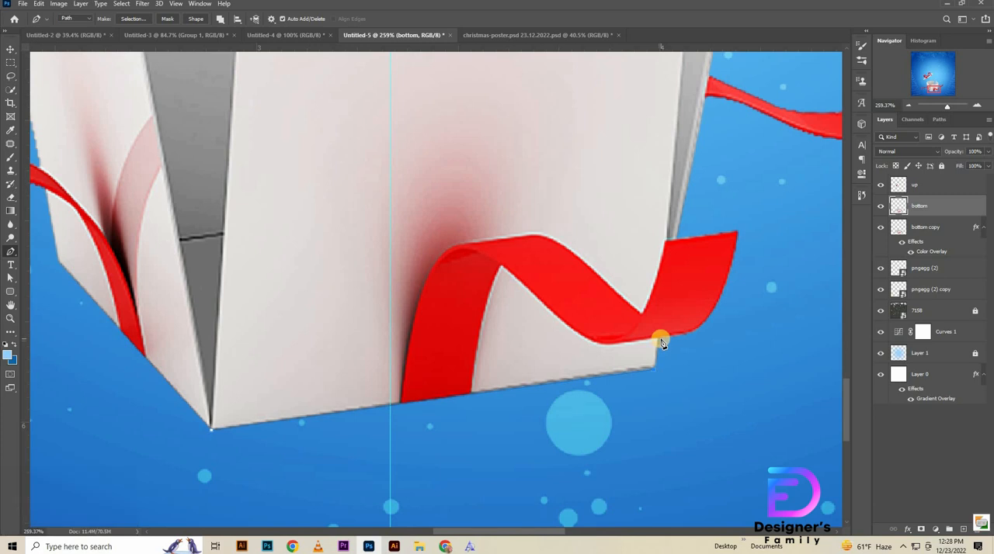
left_click(681, 343)
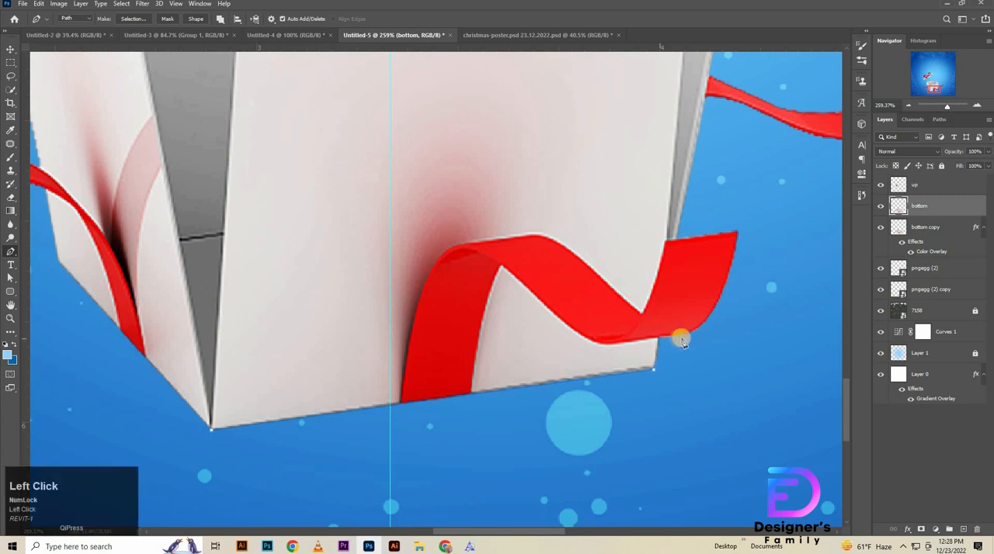
left_click(690, 335)
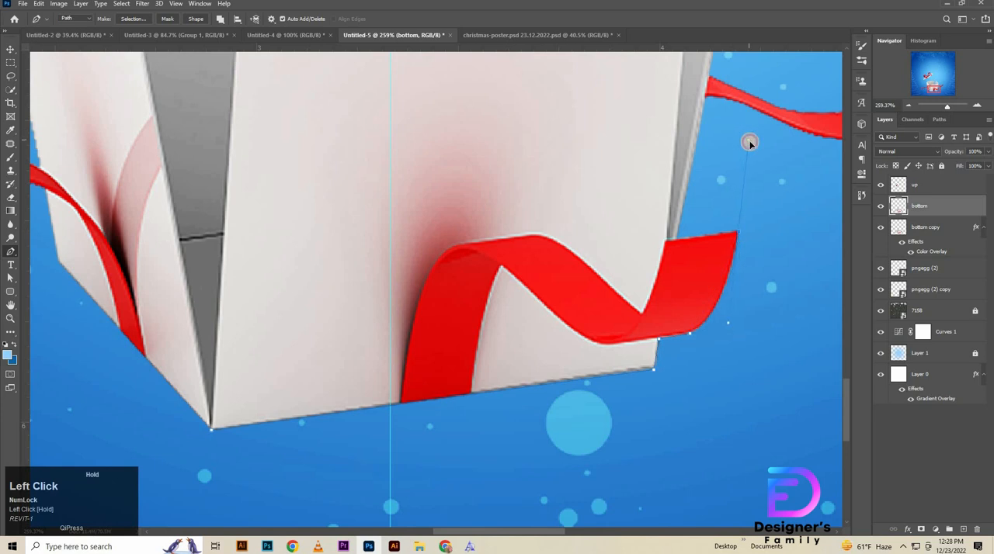
Step: Continue the path in a curve around the ribbon's loose end and back to the front panel's right edge
left_click(739, 235, "alt")
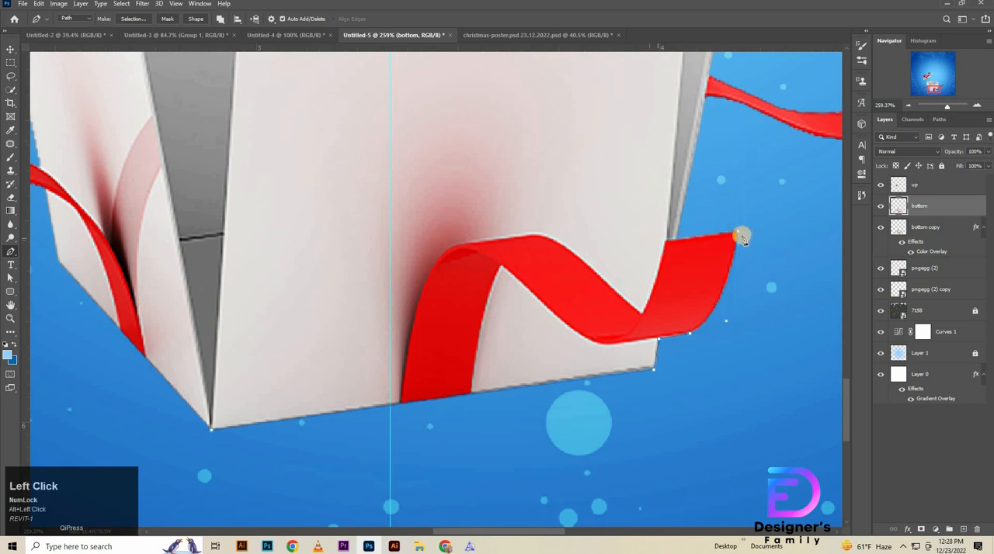
left_click_drag(738, 235, 744, 268)
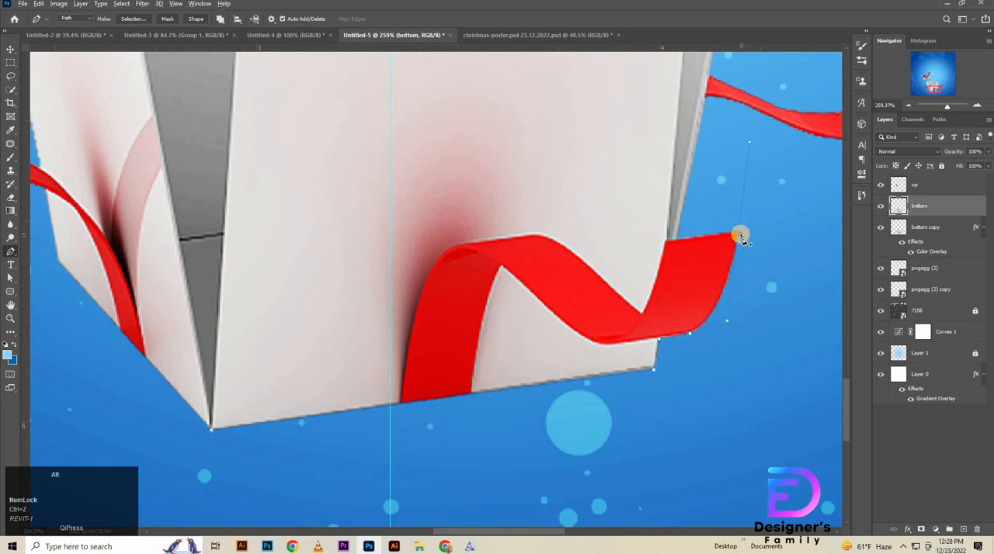
left_click(741, 238)
key("ctrl+z")
left_click(738, 235, "alt")
left_click(667, 241)
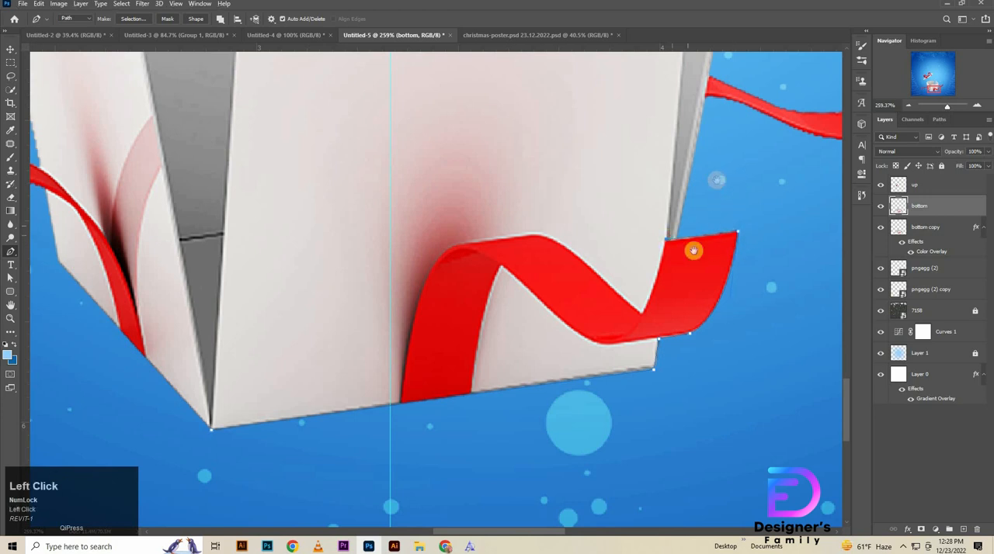
Step: Trace the front panel's right, top and left edges and close the path at its lower-left corner
left_click_drag(693, 250, 648, 413)
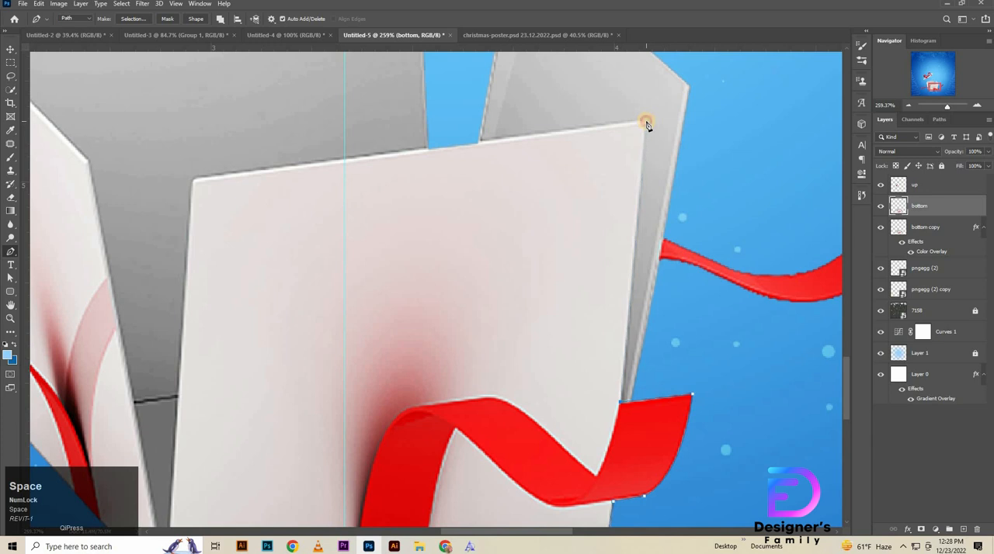
left_click(646, 123)
left_click(193, 181)
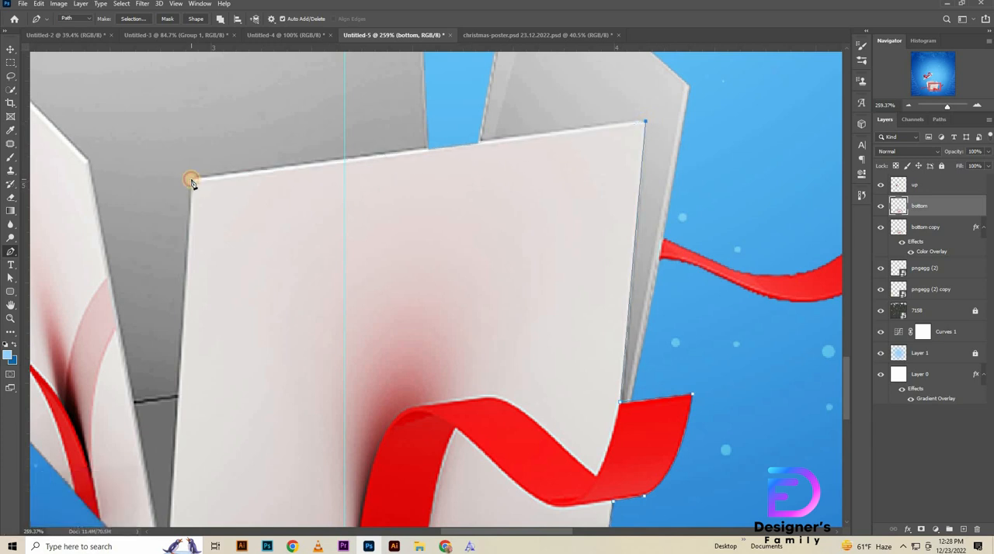
left_click_drag(334, 416, 468, 151)
left_click(303, 347)
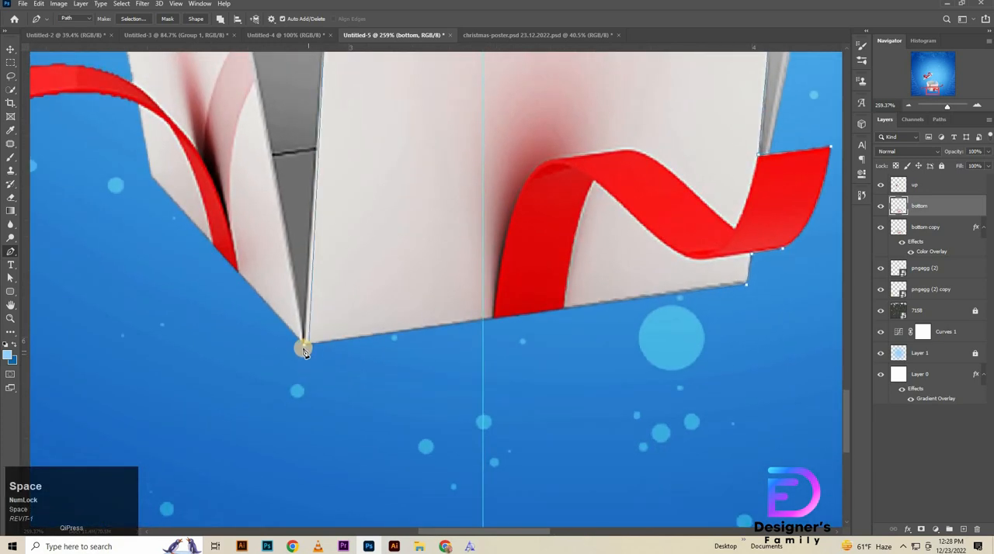
Step: Make a selection from the path and copy the box's front panel to a new layer, checking it by toggling layer visibility
left_click_drag(600, 195, 548, 406)
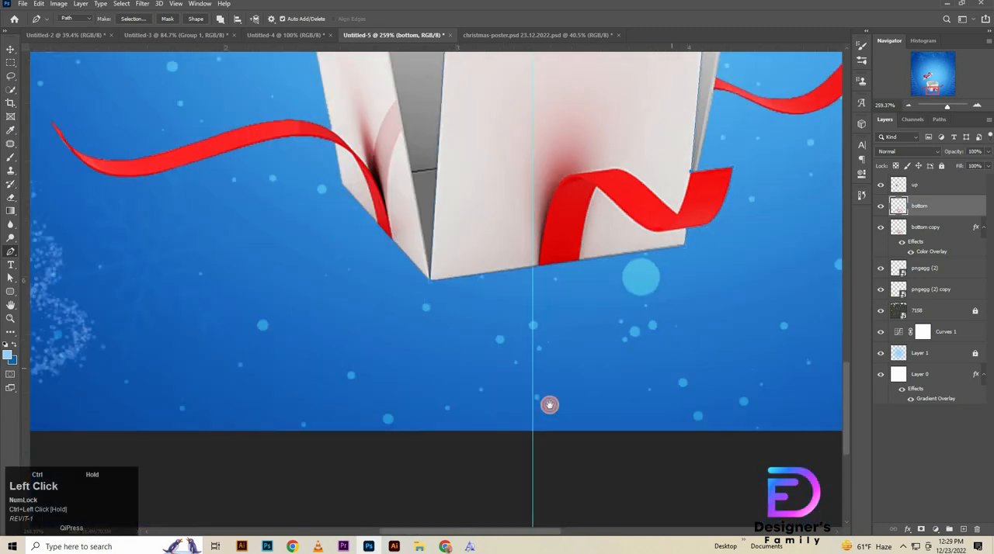
left_click_drag(597, 128, 534, 286)
left_click(534, 286)
right_click(539, 286)
left_click(560, 326)
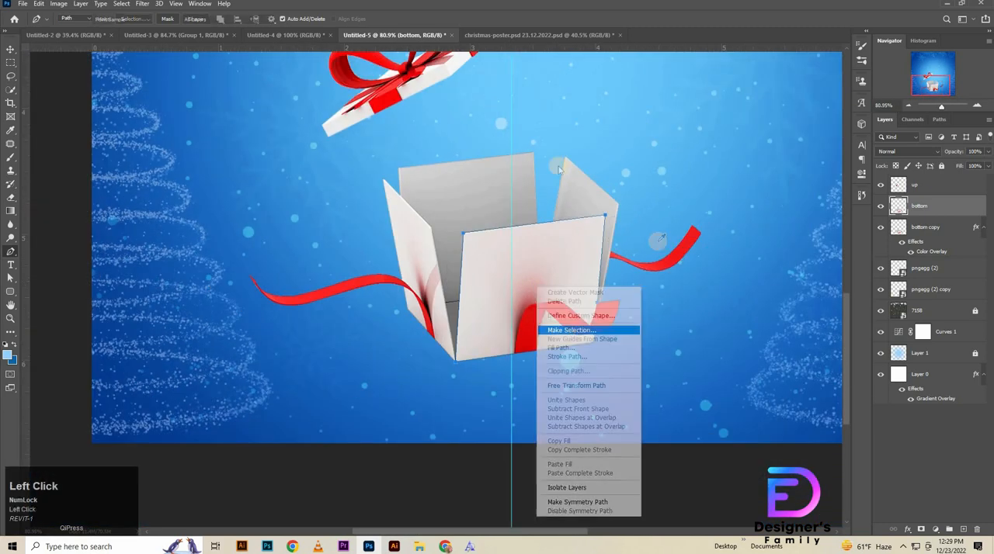
left_click(545, 144)
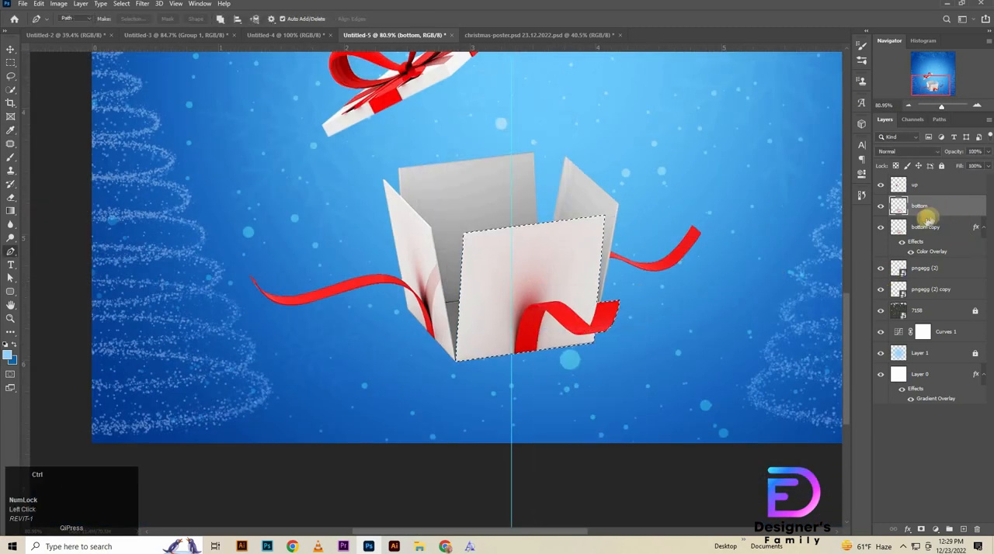
key("ctrl+j")
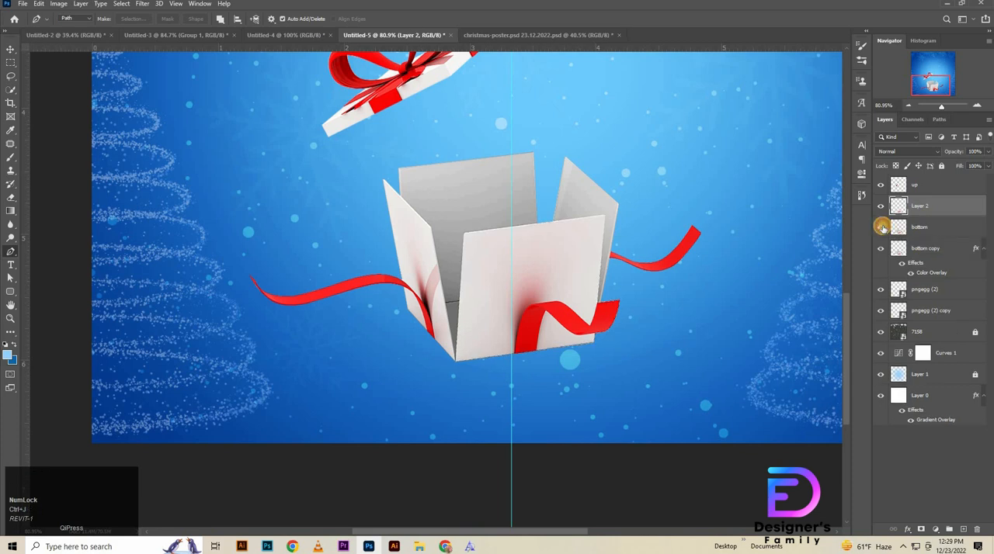
left_click(882, 227)
left_click(880, 226)
left_click(881, 210)
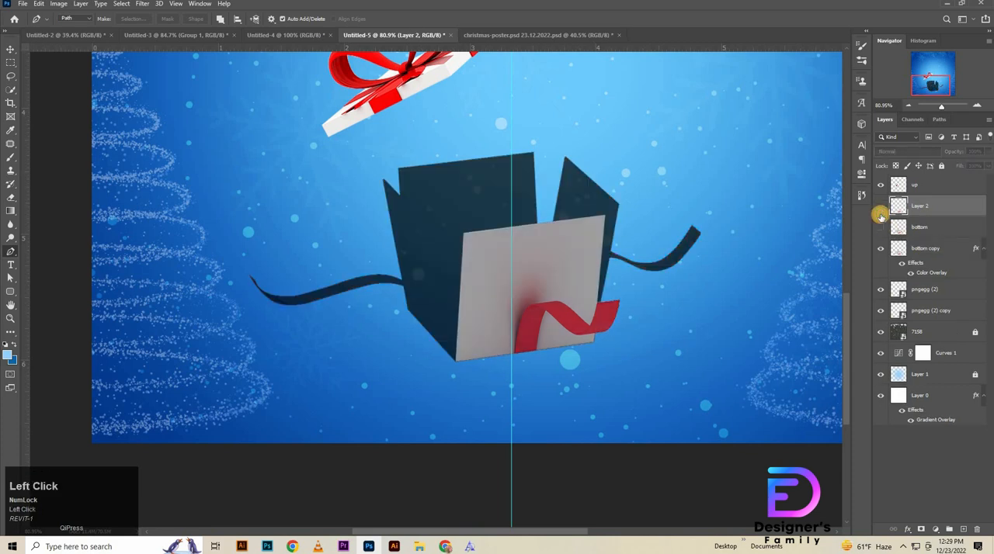
left_click(880, 212)
left_click(880, 229)
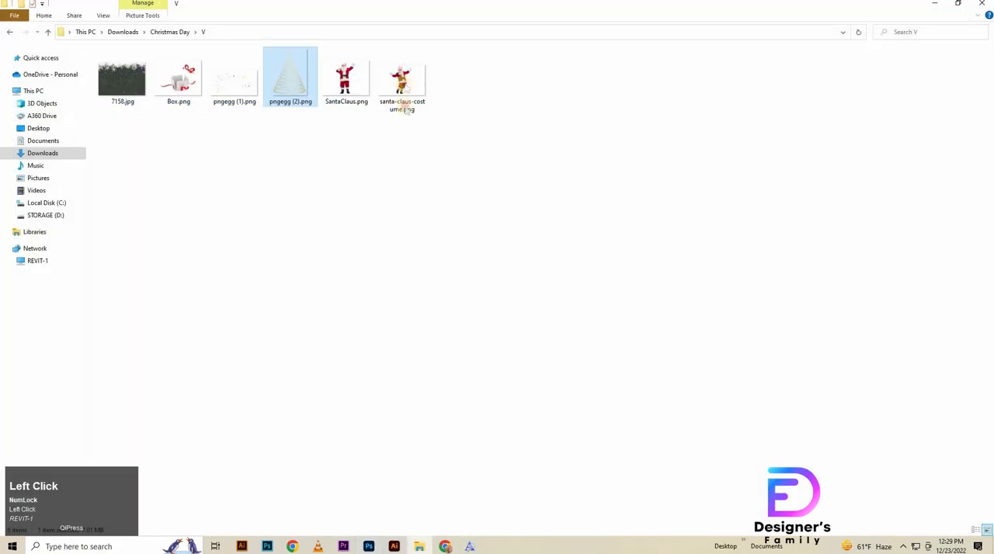
Step: Place the santa-claus-costume image from the file folder onto the canvas, above the copied front panel layer
left_click_drag(402, 78, 575, 312)
key("space")
left_click_drag(528, 381, 391, 479)
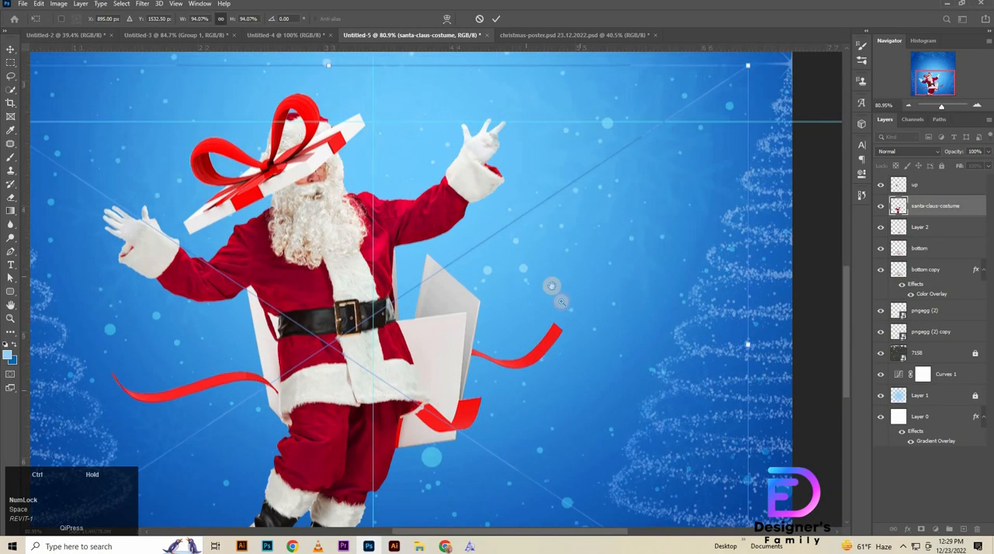
Step: Scale the Santa image down to about 55% and position it over the open gift box
left_click_drag(551, 286, 414, 137)
left_click_drag(425, 308, 426, 334)
left_click_drag(424, 429, 471, 324)
left_click_drag(464, 230, 469, 173)
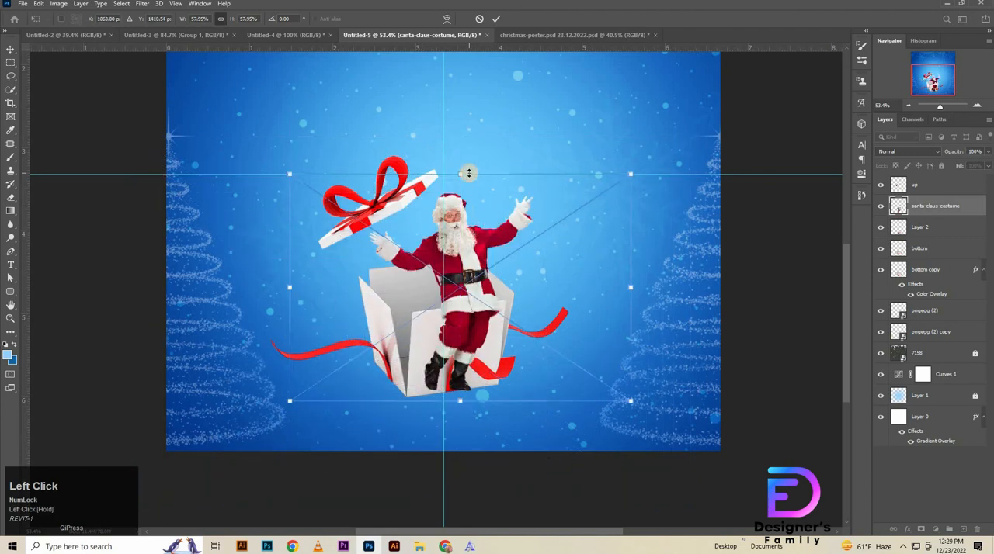
left_click_drag(467, 267, 462, 264)
left_click_drag(453, 175, 454, 188)
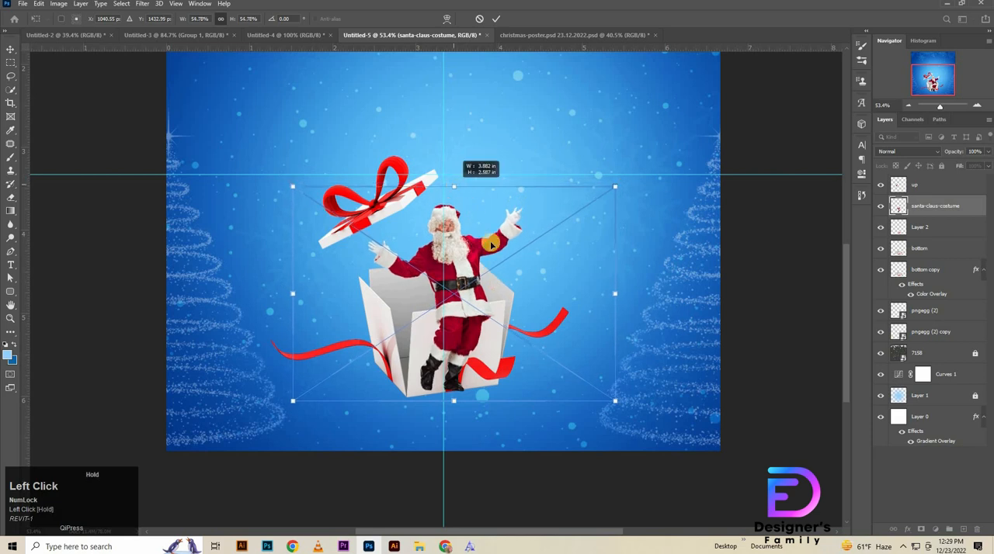
Step: Fine-tune the Santa image's position over the box, scaling it to about 52.4% and rotating it about -0.8°
key("Up")
key("Up")
key("Left")
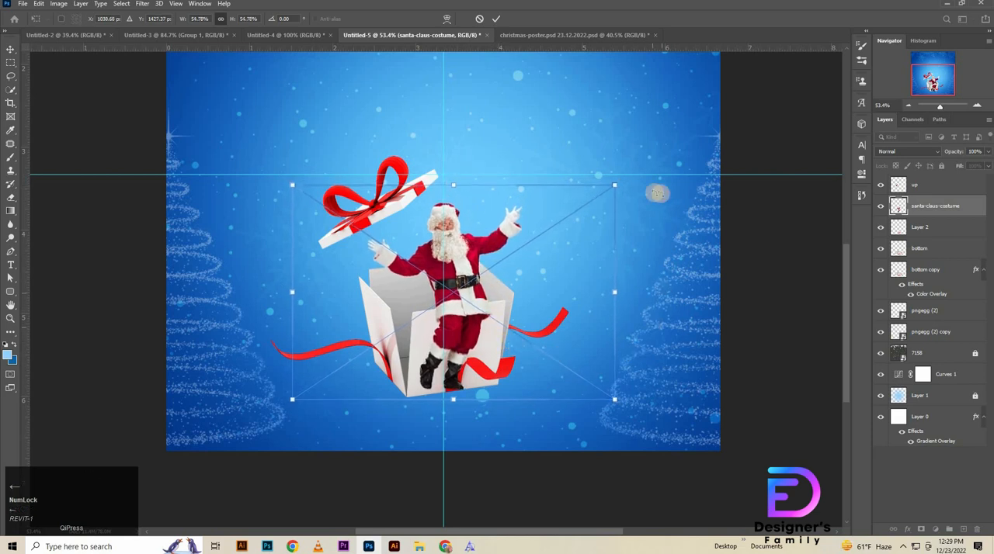
left_click_drag(649, 190, 597, 192)
key("Left")
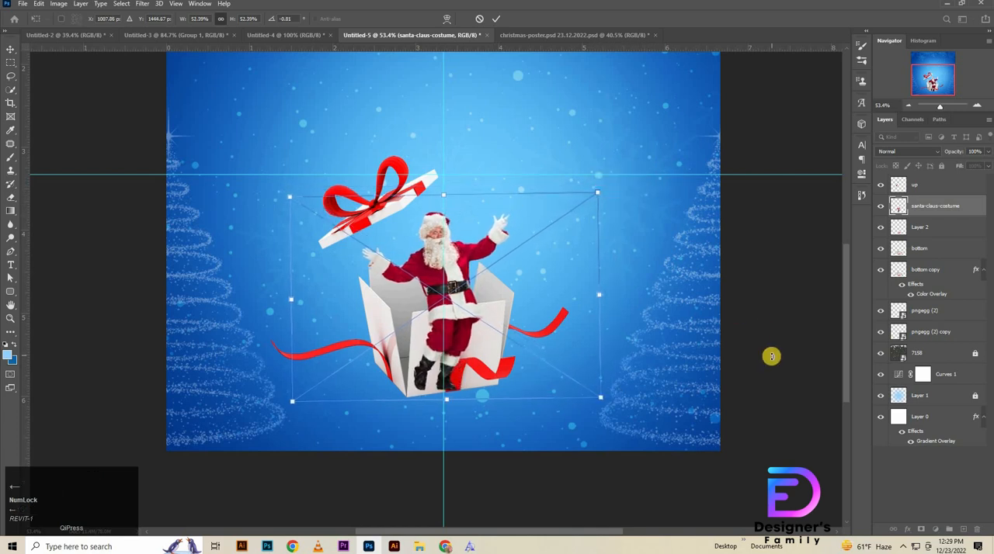
key("Down")
key("Right")
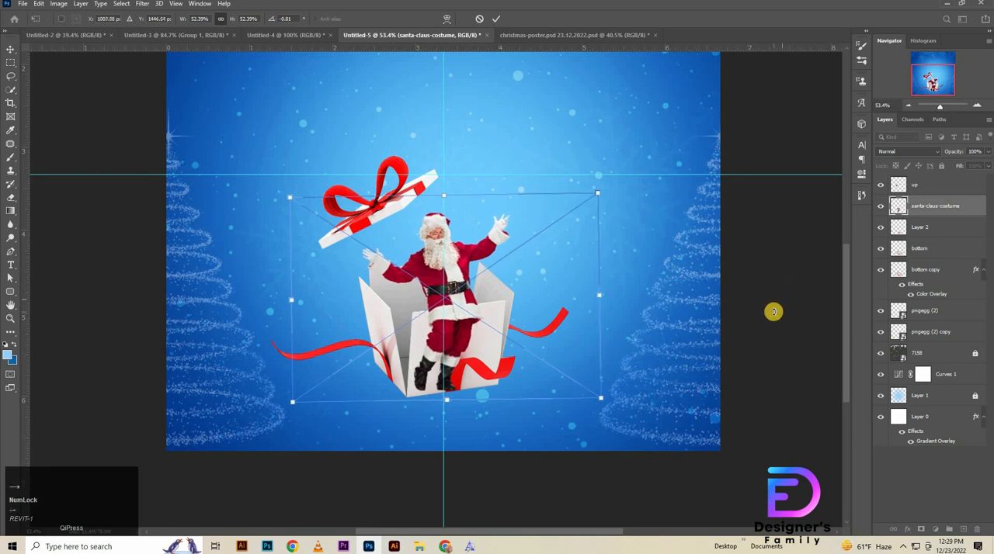
key("Up")
left_click(496, 18)
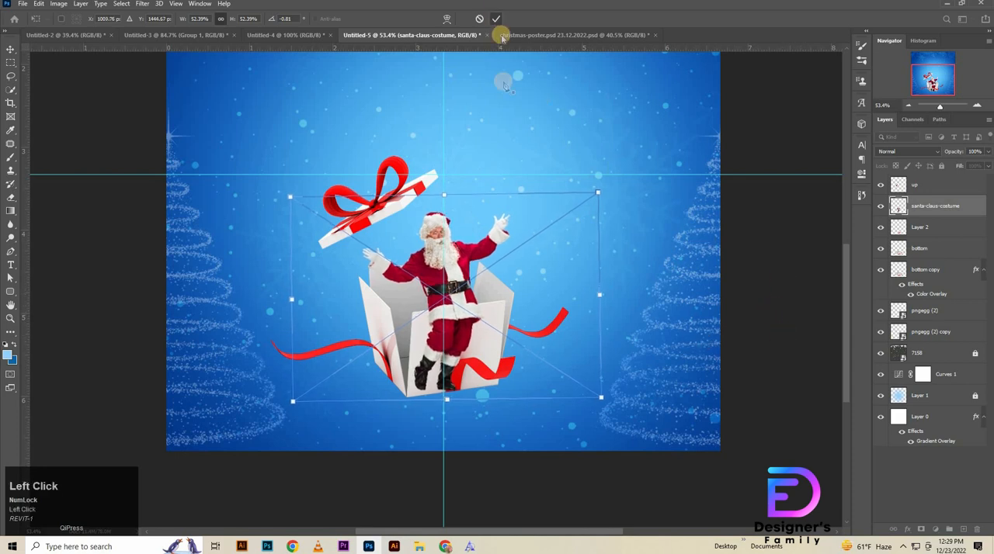
Step: Move the santa-claus-costume layer below Layer 2 so Santa stands behind the box's front panel
key("p")
left_click_drag(918, 228, 922, 196)
left_click(927, 233)
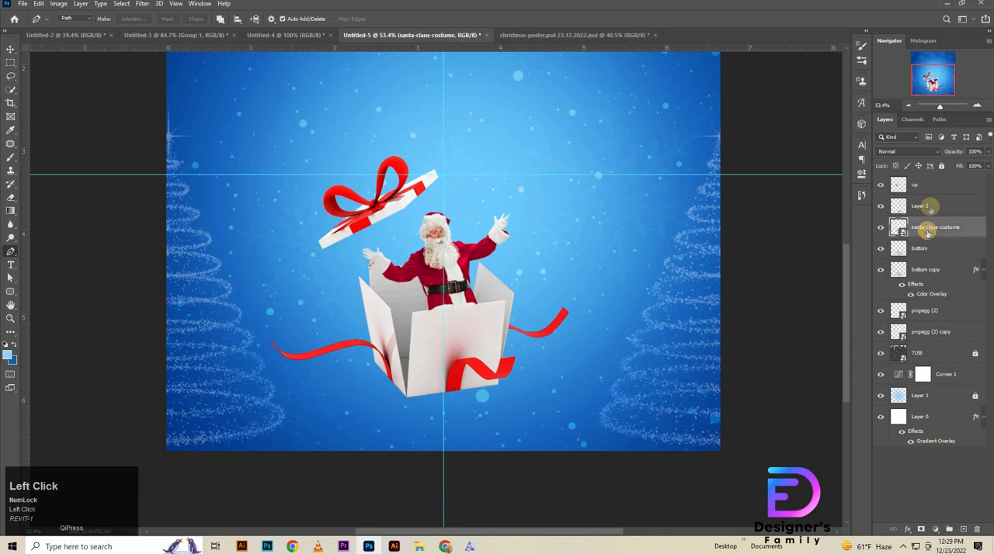
left_click(930, 206)
key("v")
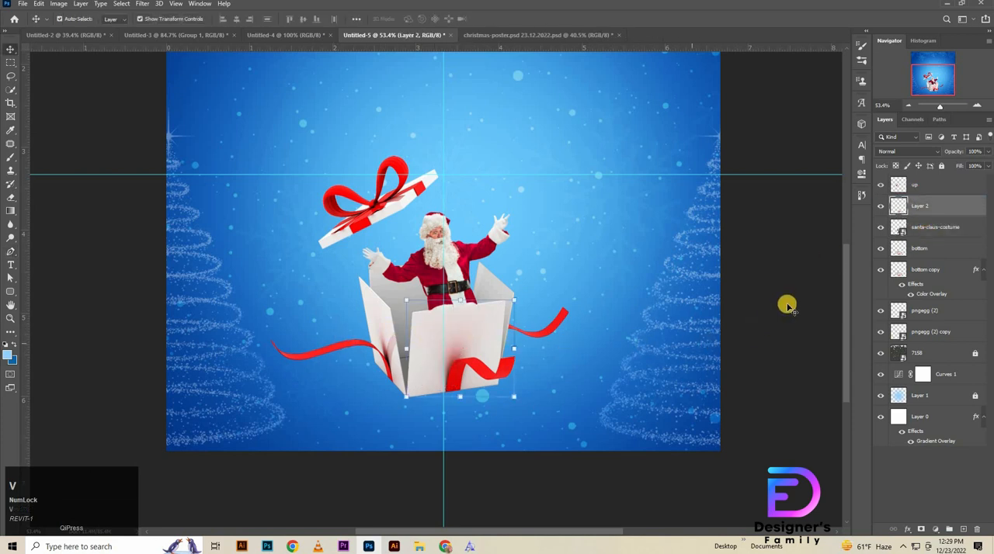
left_click(786, 305)
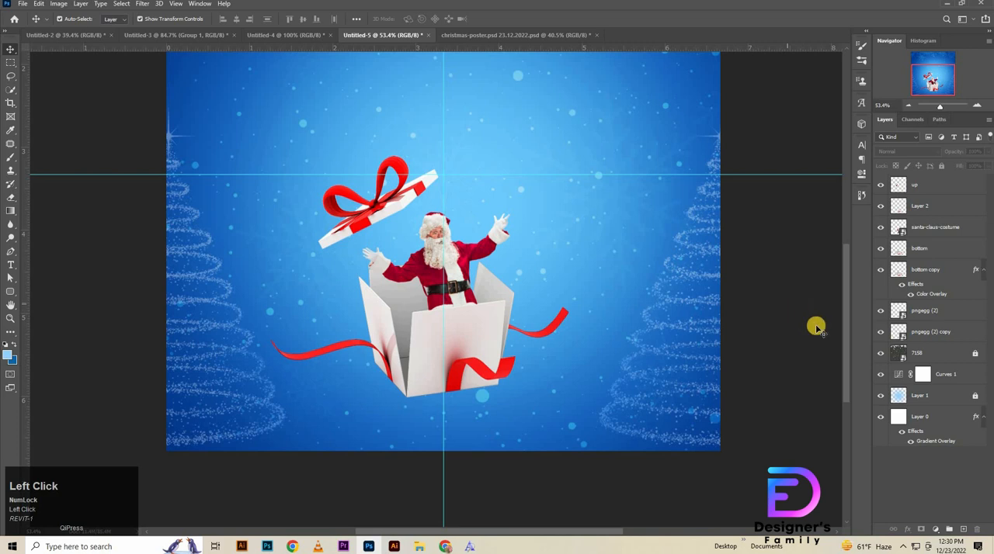
Step: Select the bottom layer and set the Pen tool to Shape mode
left_click(924, 250)
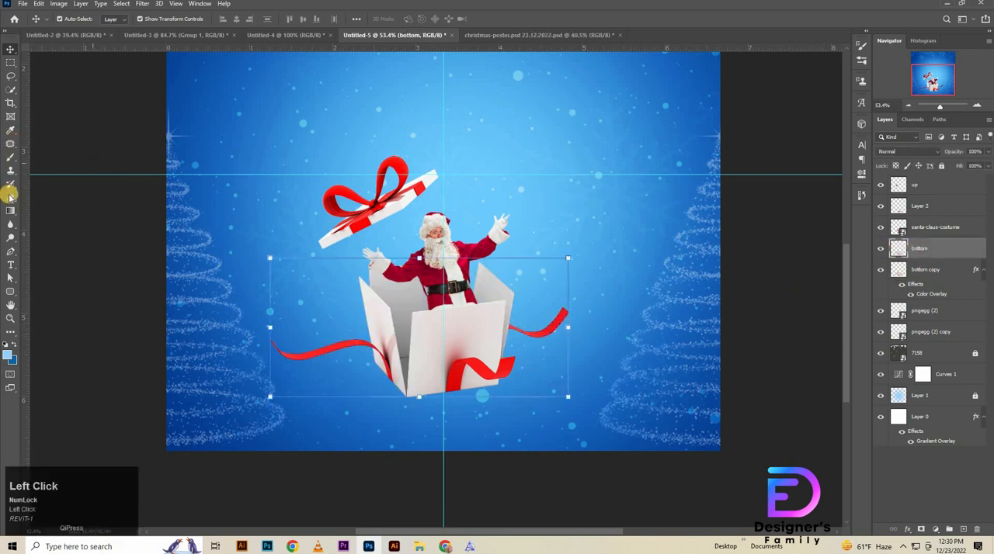
left_click(11, 251)
left_click(68, 20)
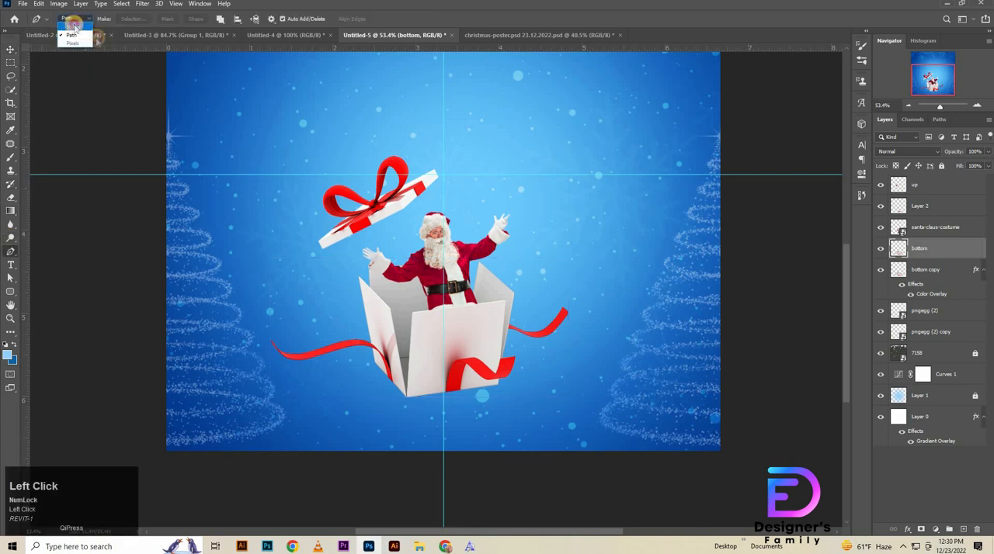
left_click(73, 31)
Step: Select all layers from bottom copy to up and shift the whole box and Santa group slightly upward
key("ctrl+space")
left_click(940, 285)
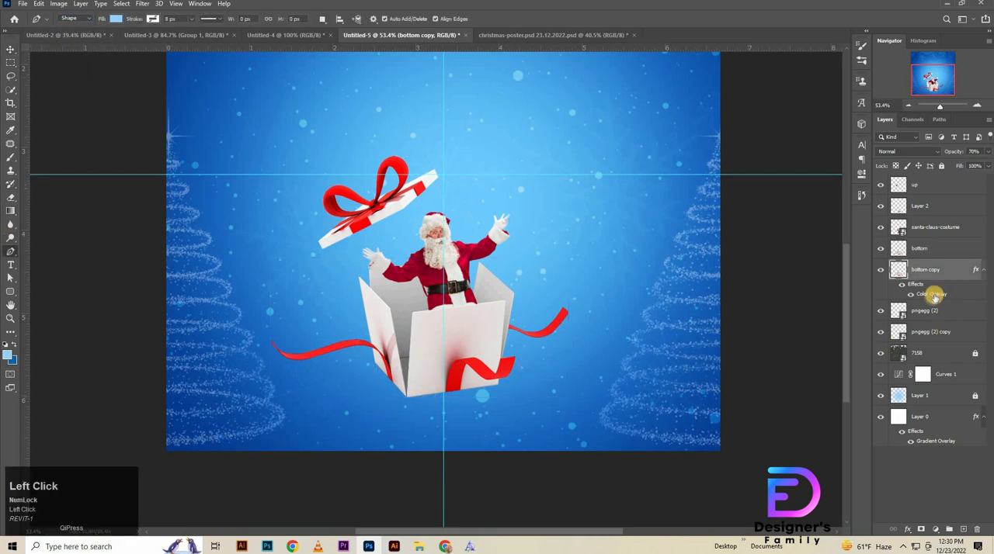
left_click(930, 187, "shift")
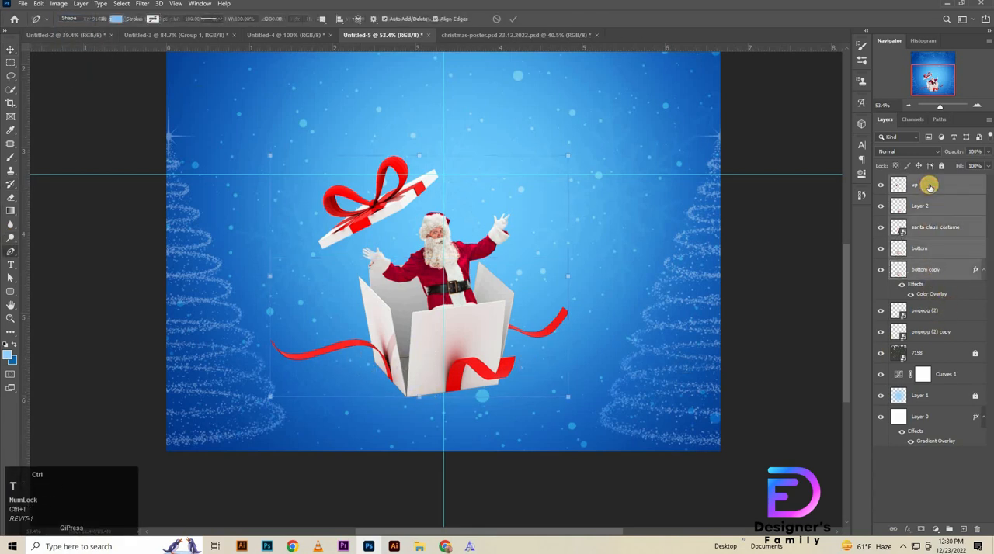
key("ctrl+t")
key("shift+Up")
key("shift+Up")
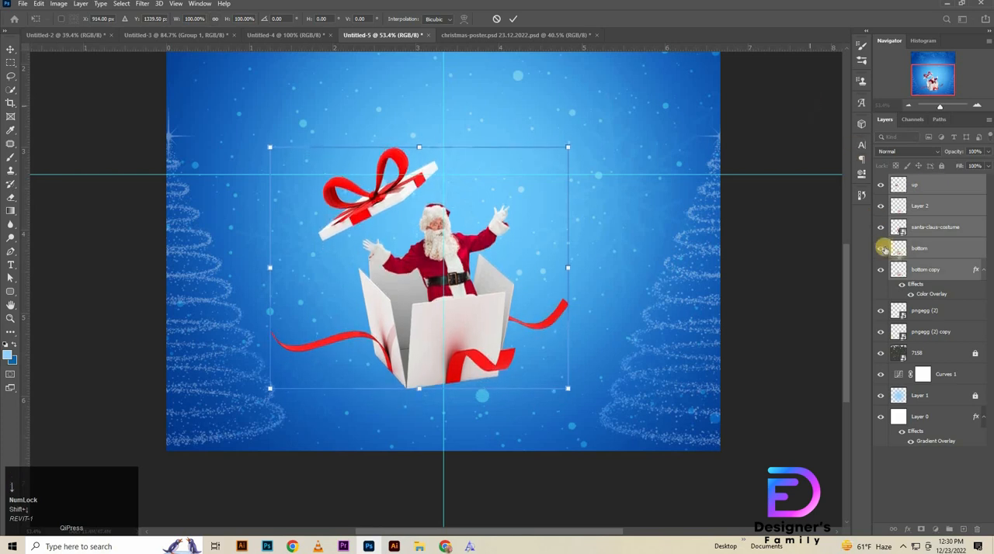
left_click(864, 281)
Step: Draw a closed shadow shape around the box's base with the Pen tool, extending slightly beyond its lower edges
left_click(369, 364)
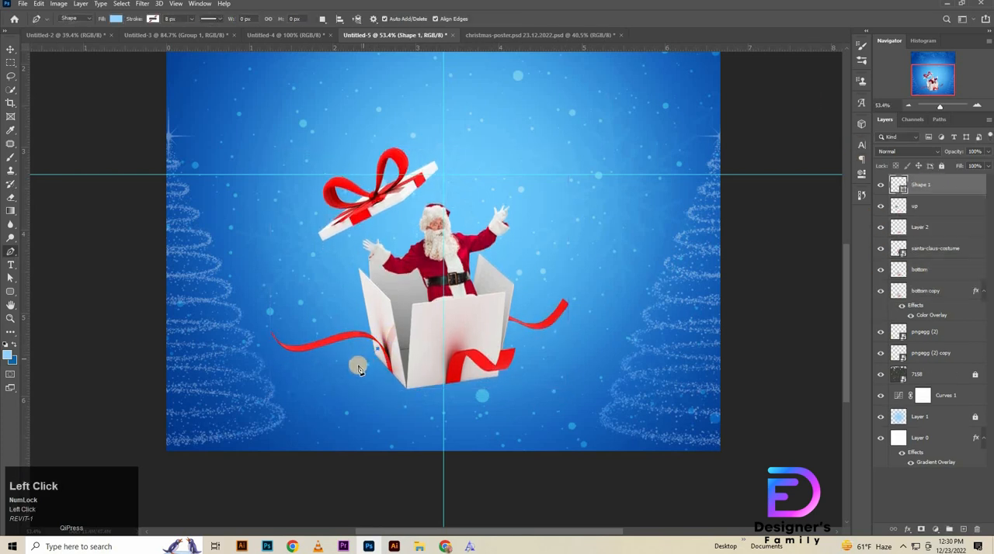
left_click(411, 402)
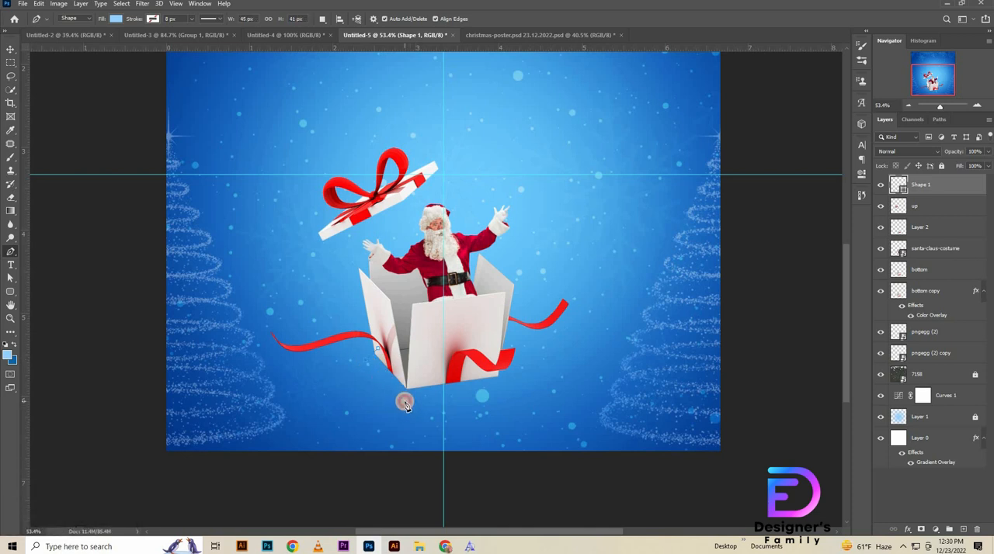
left_click(404, 401)
left_click(509, 383)
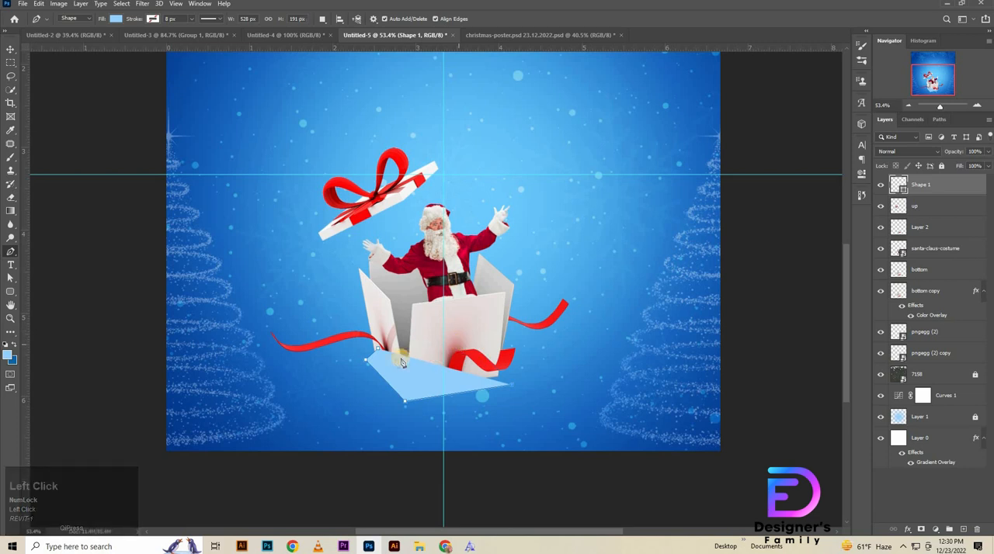
left_click(458, 346)
left_click(381, 354)
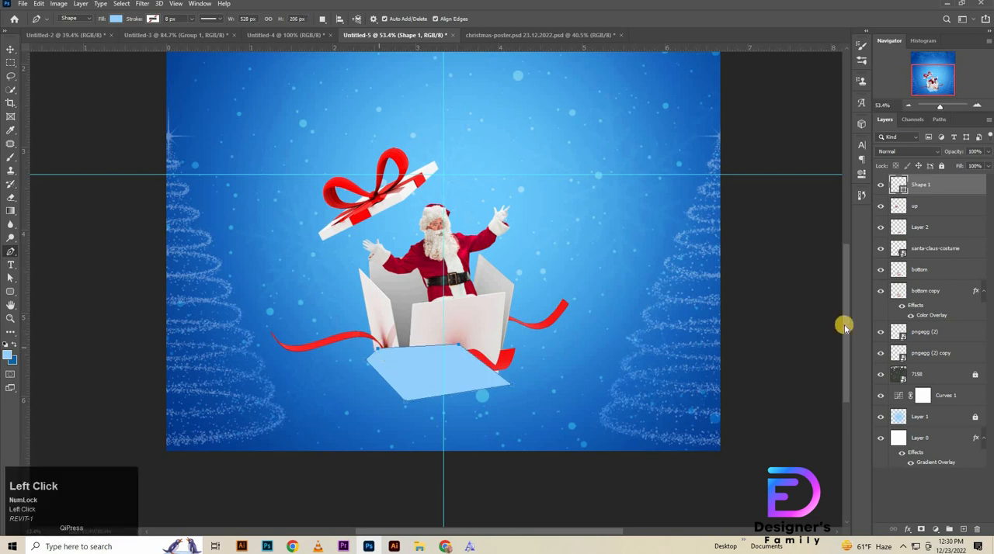
Step: Set the shadow shape's fill colour to black (000000)
double_click(901, 186)
left_click_drag(484, 280, 386, 361)
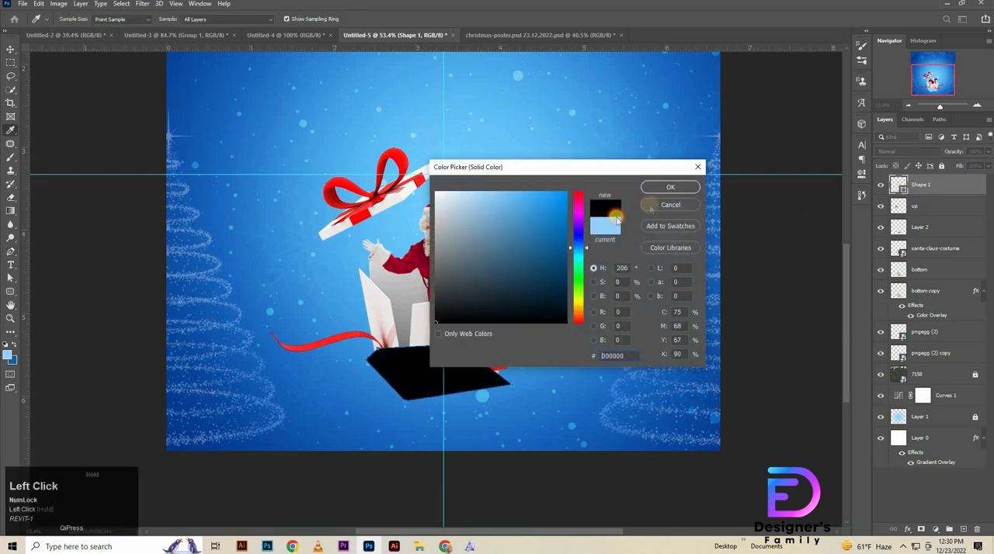
left_click(682, 186)
Step: Place the shadow shape's layer below the bottom layer and shift the shape slightly upward beneath the box
left_click_drag(907, 184, 924, 273)
key("v")
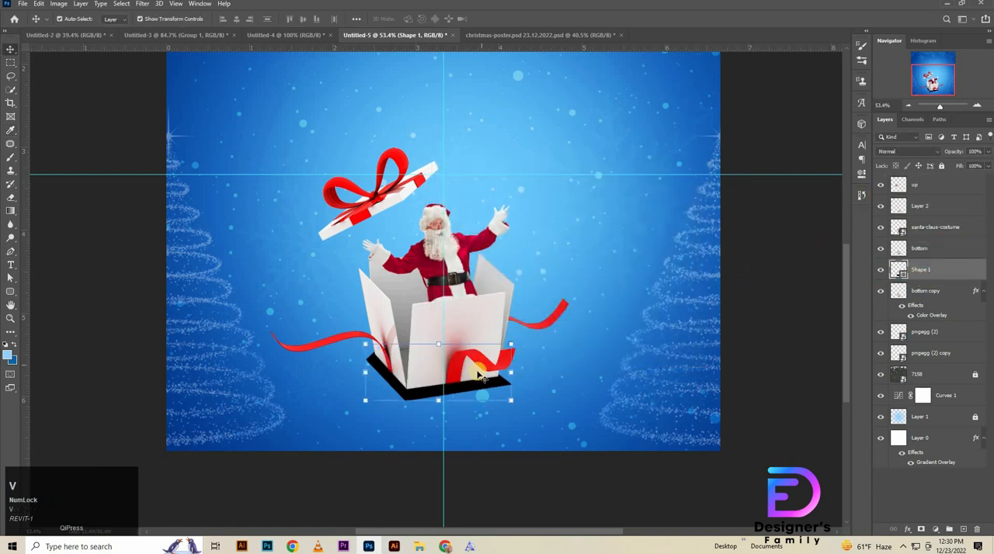
key("ctrl+t")
key("shift+Up")
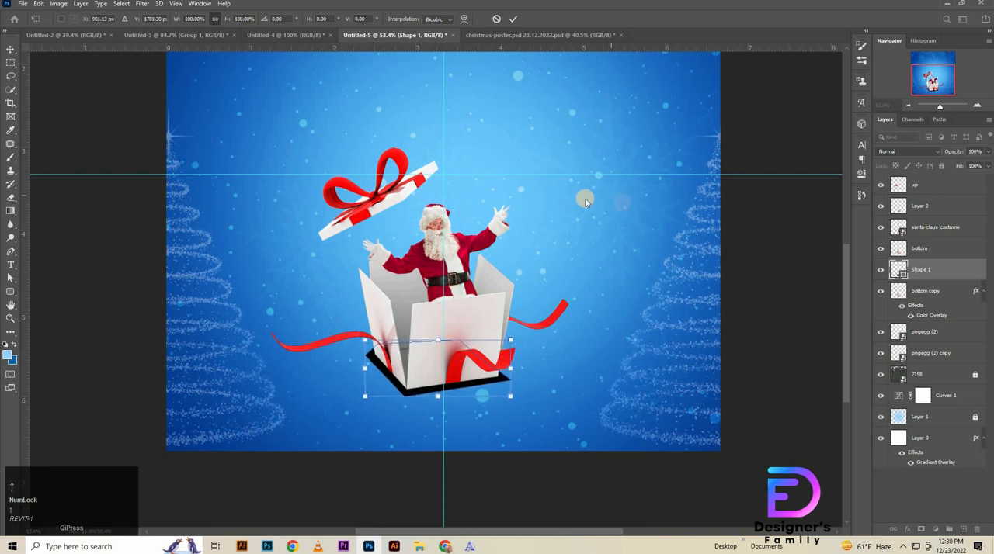
left_click(142, 4)
left_click(142, 4)
left_click(142, 4)
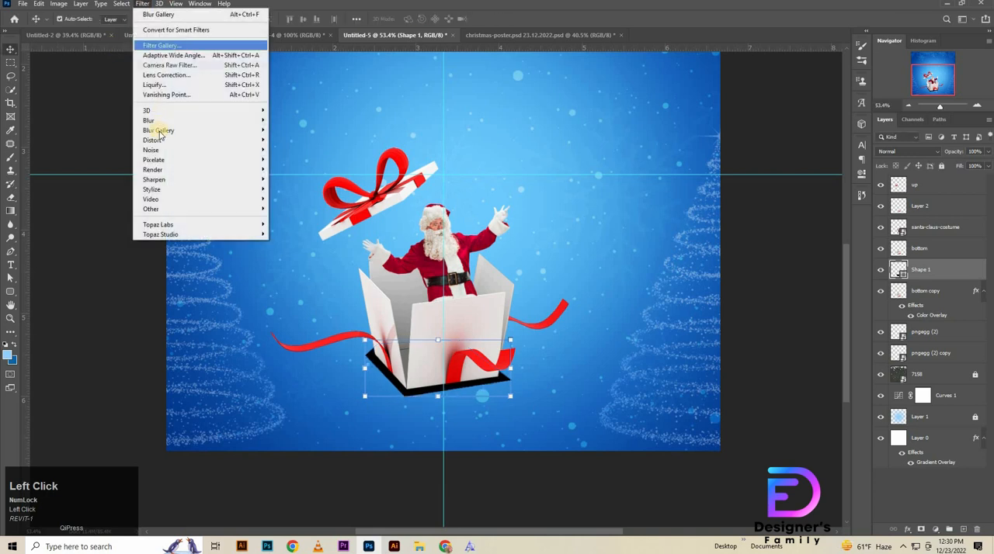
left_click(285, 129)
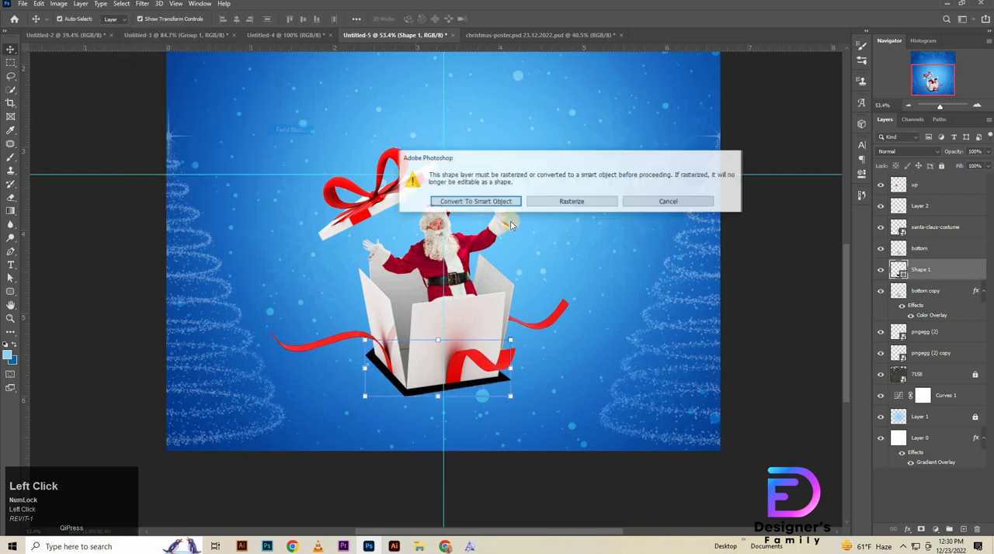
left_click(475, 202)
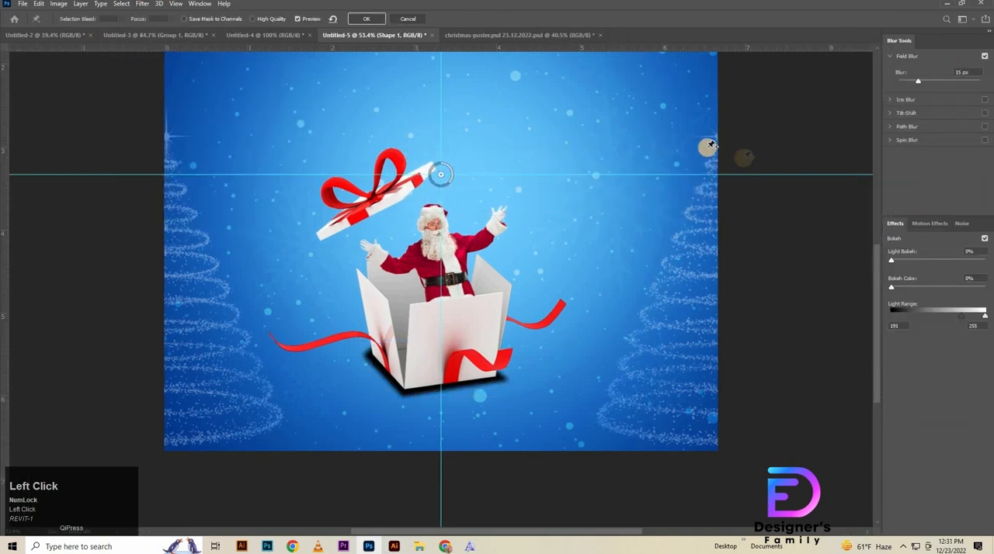
left_click(407, 18)
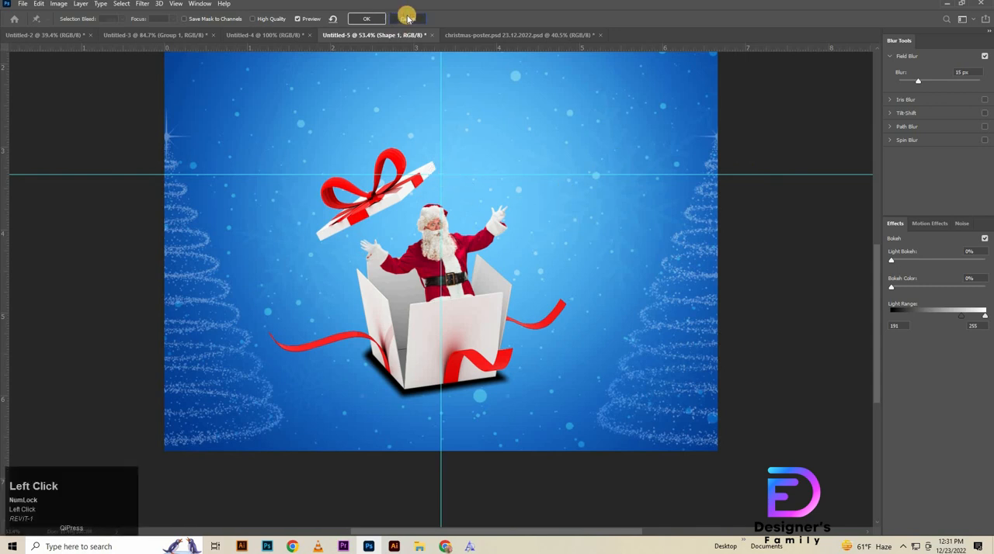
Step: Convert the shadow shape to a smart object and apply a 40 px Field Blur with High Quality enabled
left_click(142, 4)
mouse_move(253, 130)
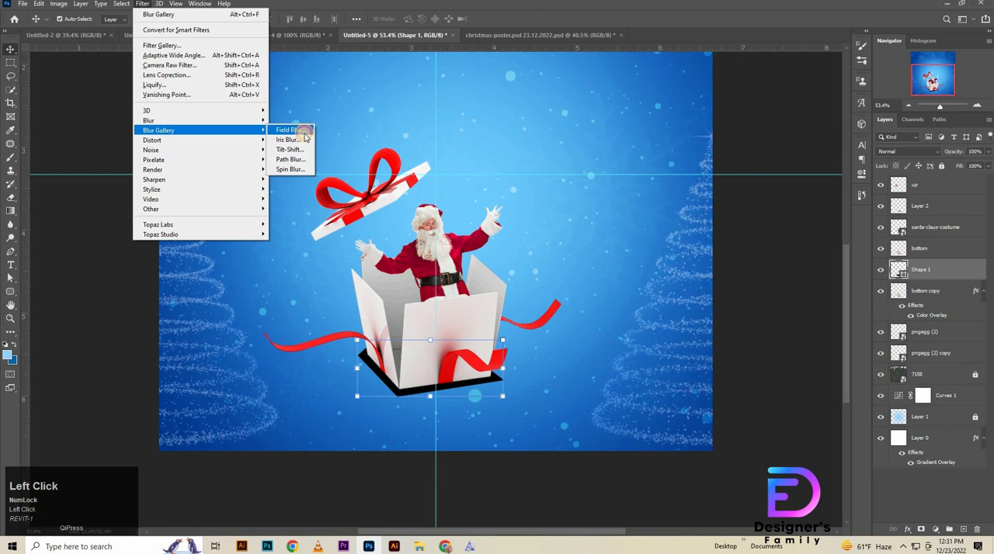
left_click(304, 137)
left_click(447, 200)
left_click(978, 70)
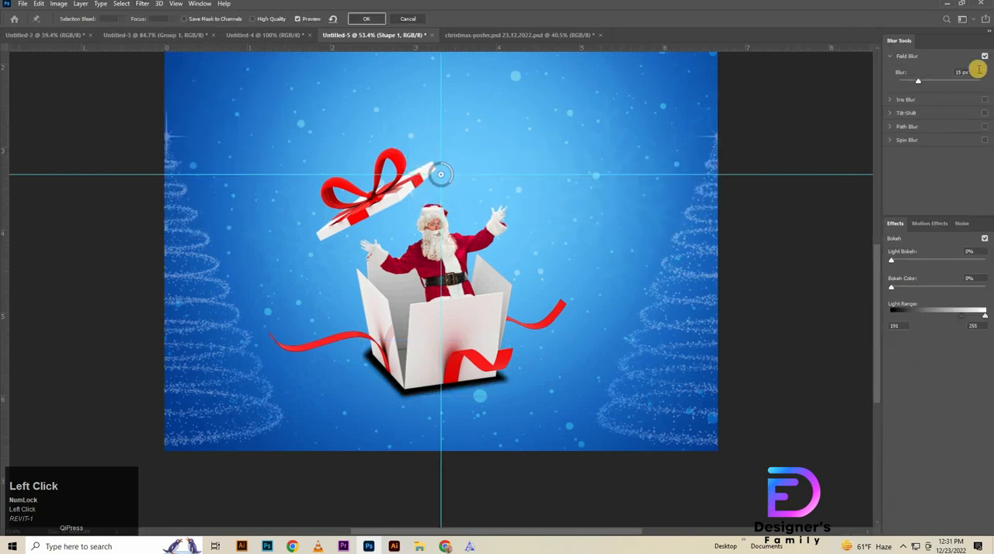
left_click_drag(867, 86, 868, 79)
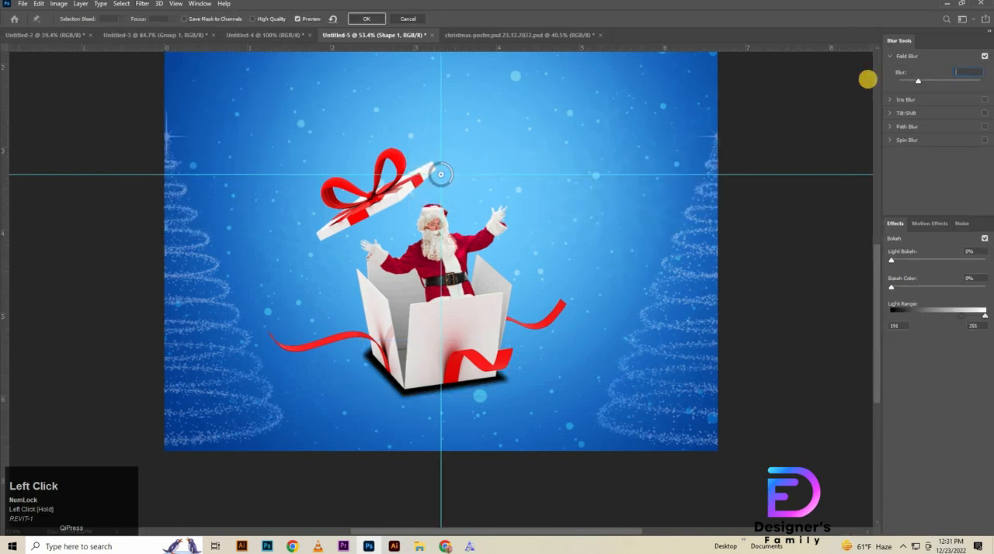
type("40")
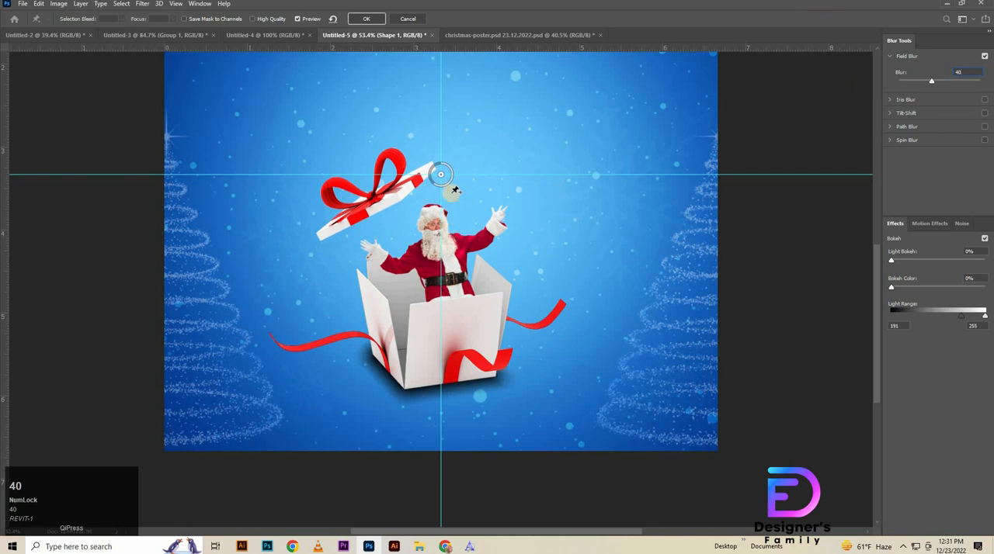
left_click(252, 18)
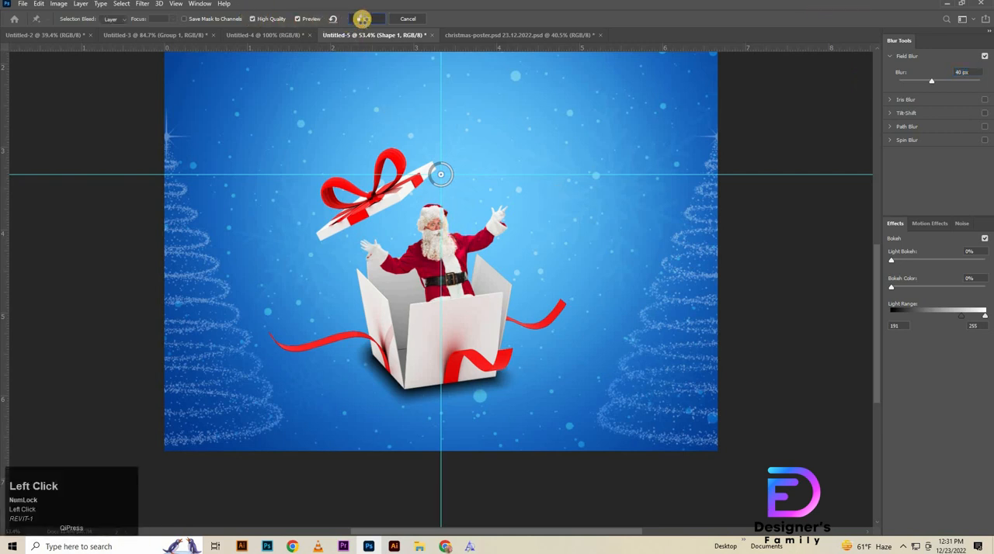
left_click(363, 18)
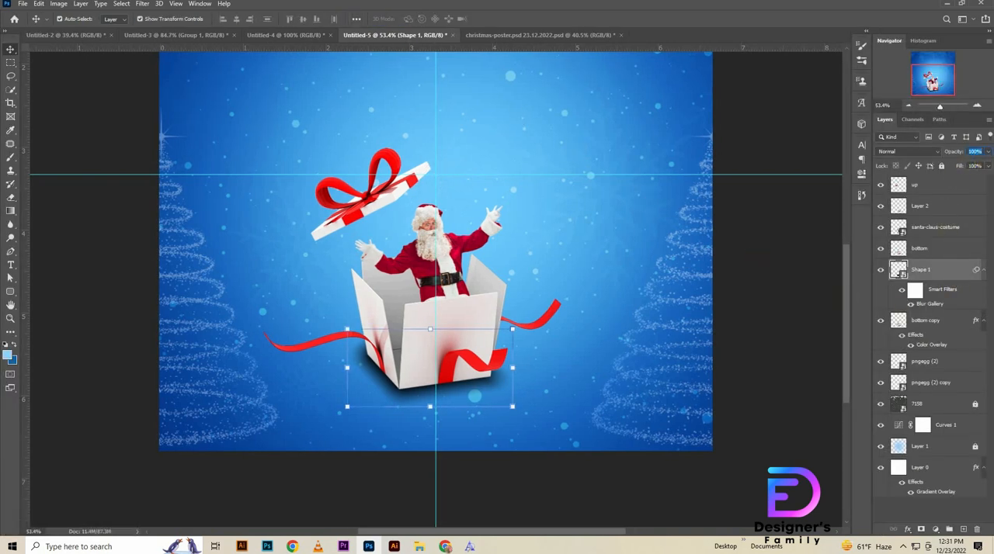
Step: Nudge the Shape 1 shadow slightly upward beneath the box with its blur temporarily off, and reduce its opacity to 30%
key("shift")
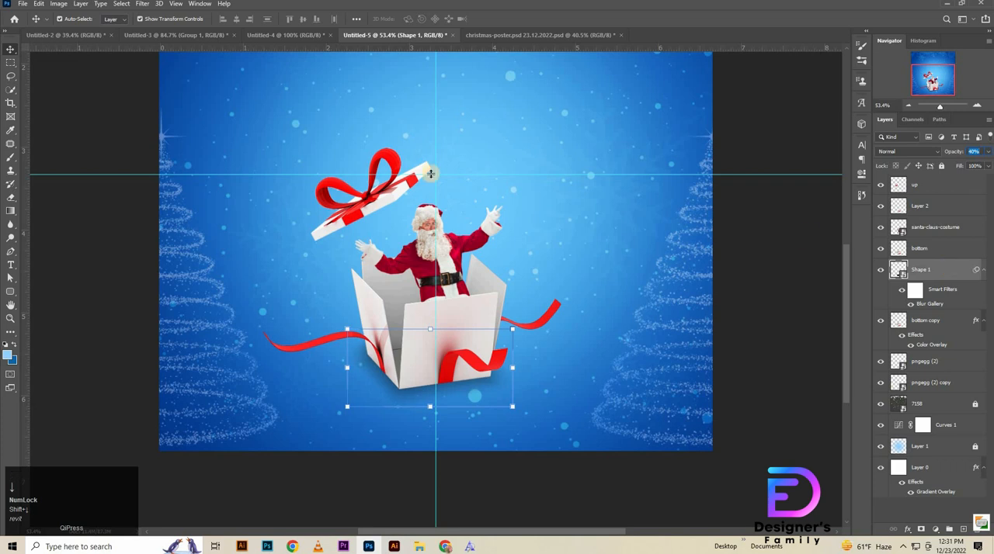
key("ctrl+t")
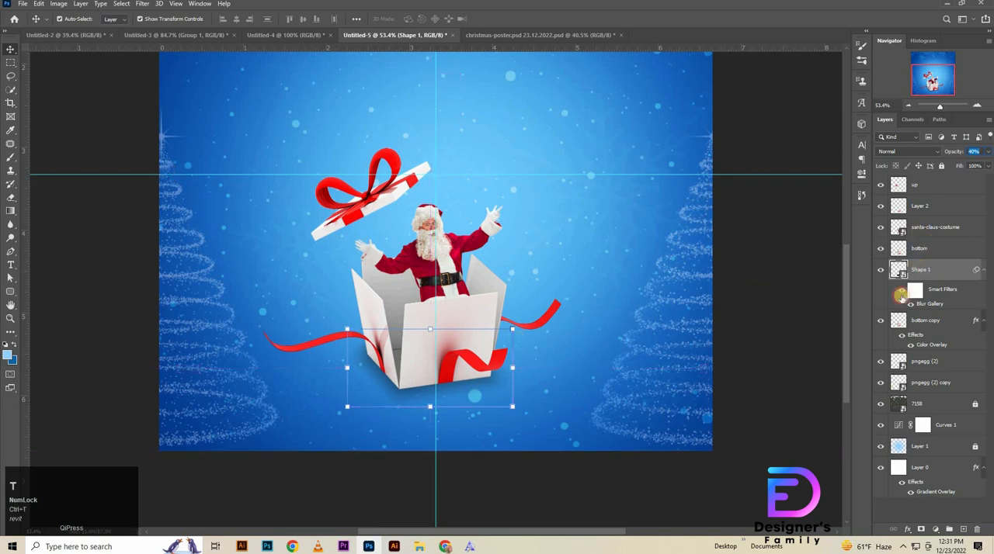
left_click(901, 291)
key("ctrl+t")
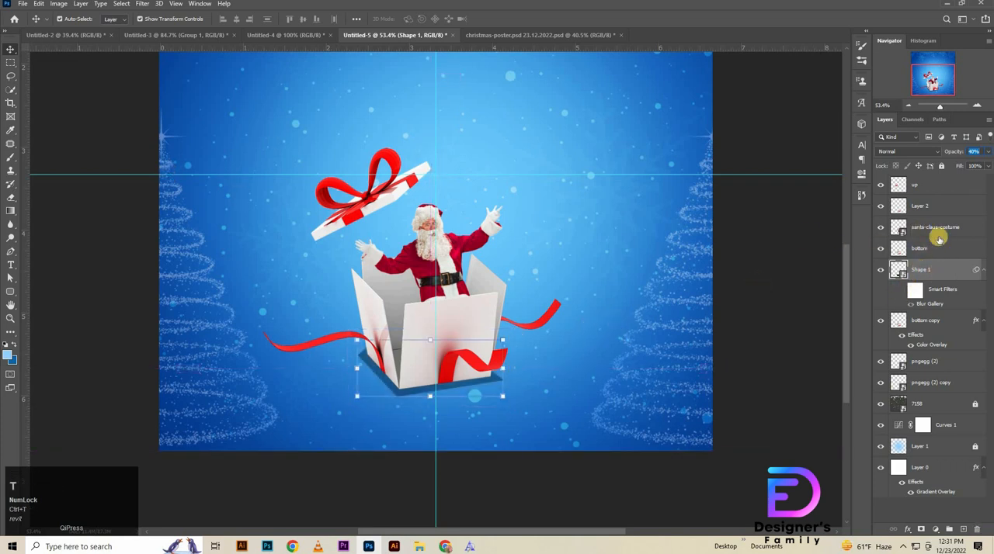
key("shift+Up")
key("shift+Down")
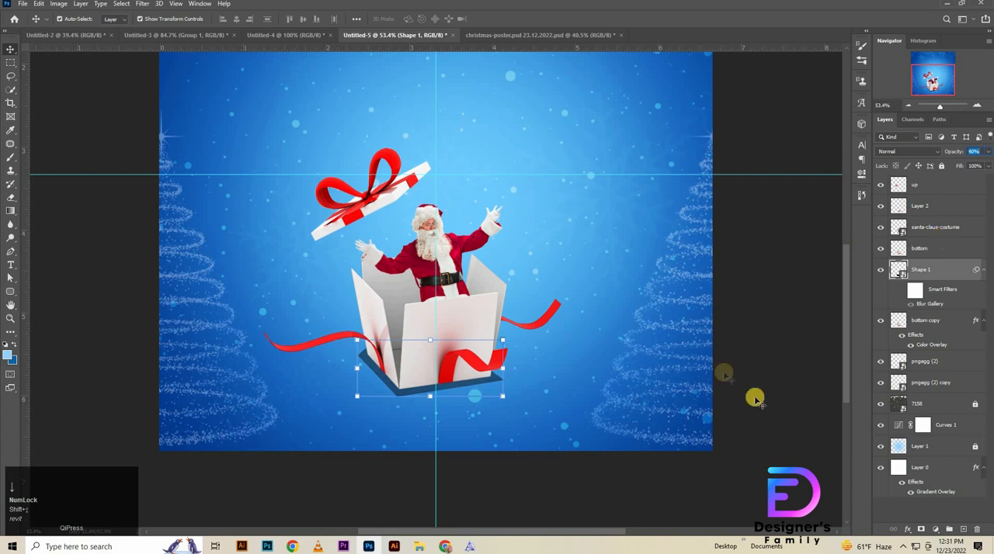
left_click(898, 298)
left_click(934, 276)
key("shift+Up")
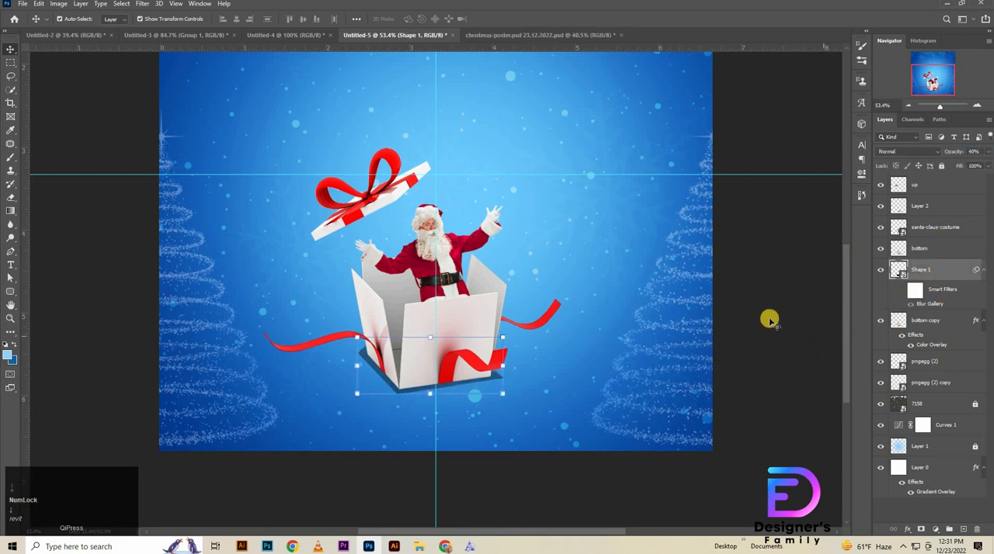
left_click(901, 288)
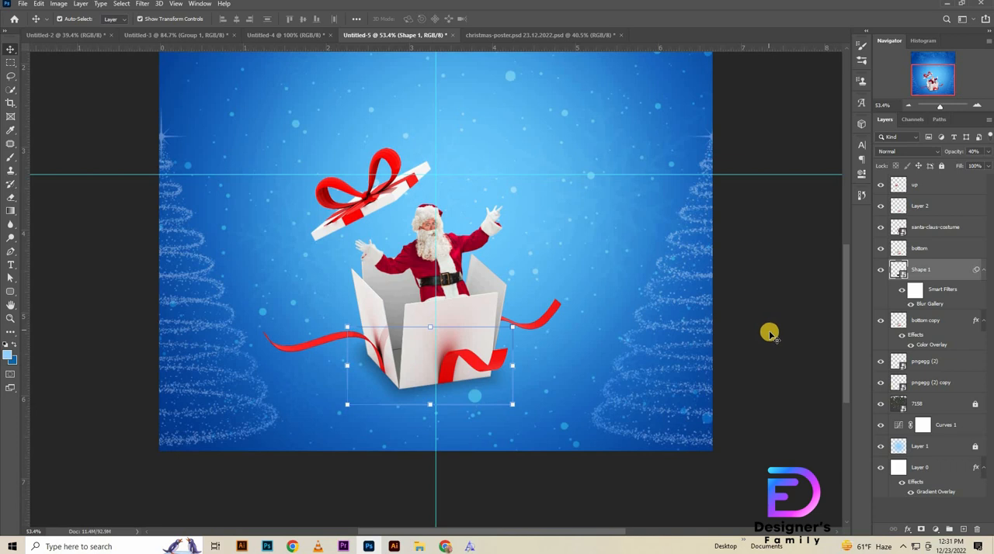
left_click(977, 152)
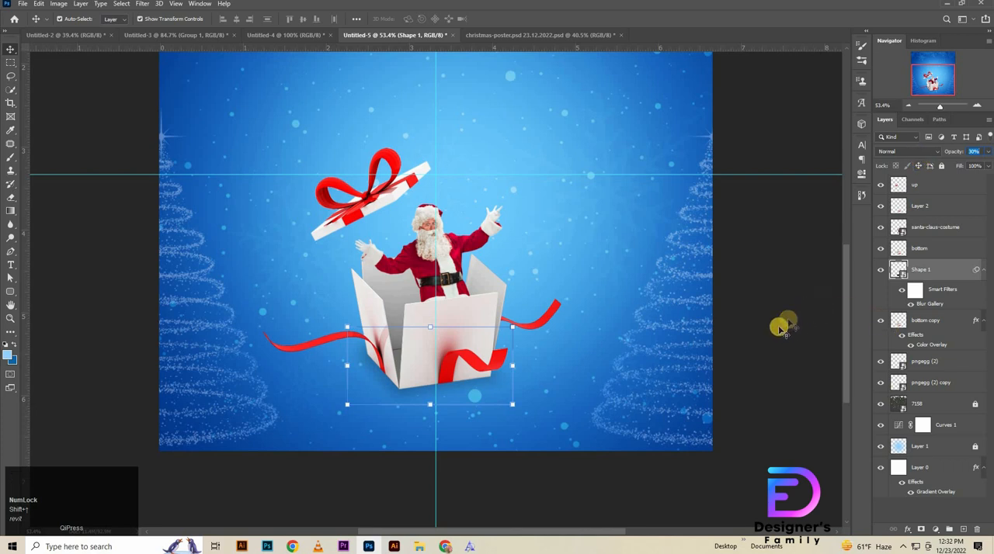
Step: Hide the Shape 1 layer and draw a closed cast-shadow shape with the Pen tool from the box's base diagonally to the canvas's lower edge
left_click(880, 269)
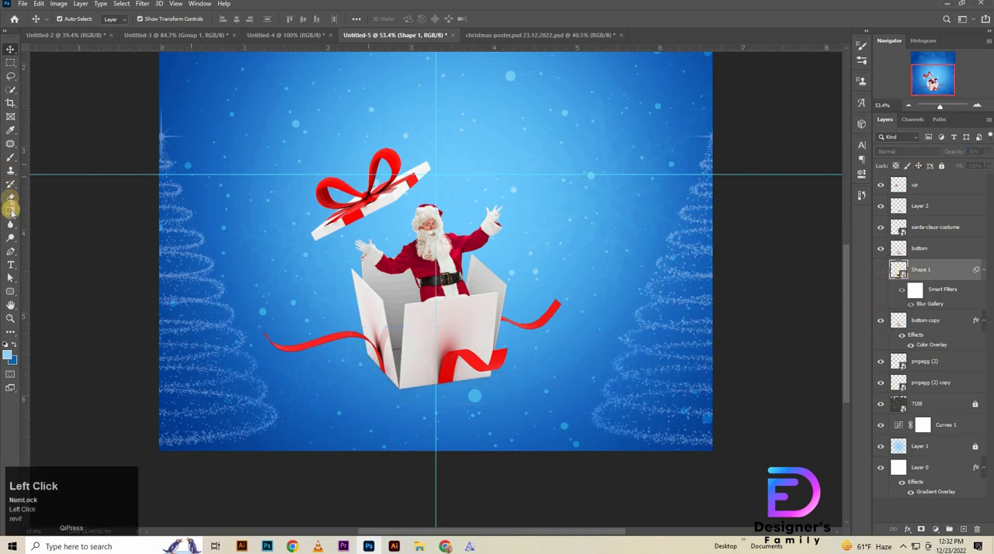
left_click(11, 251)
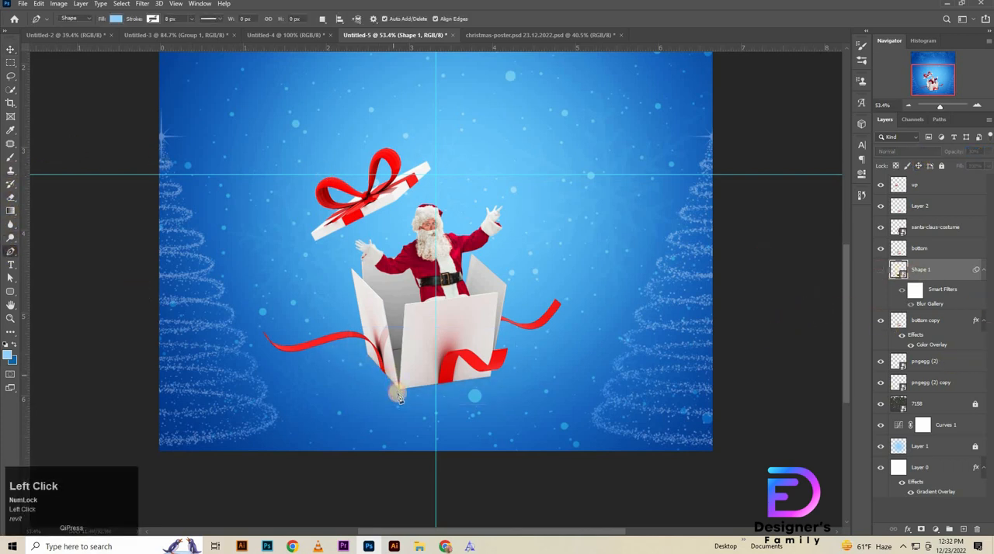
key("ctrl+z")
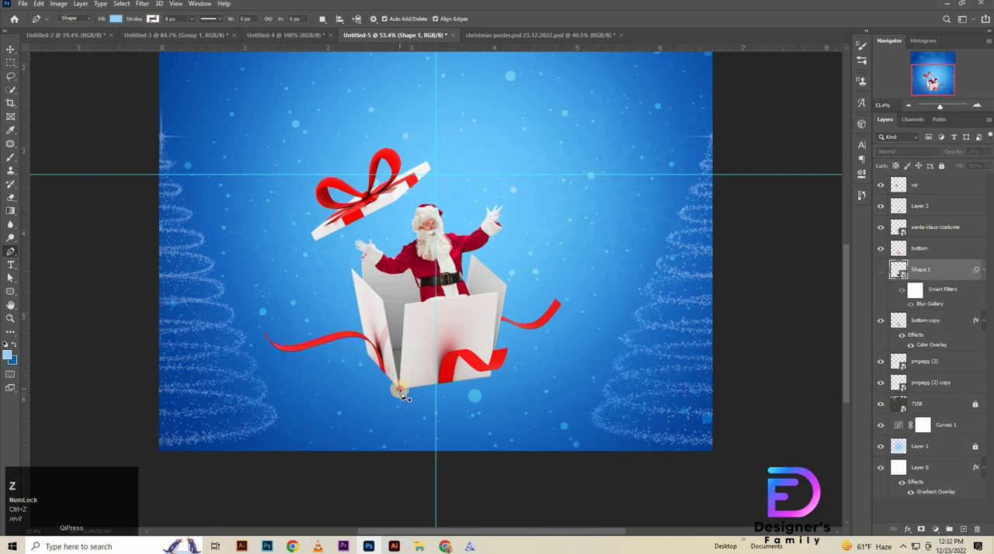
left_click(401, 395)
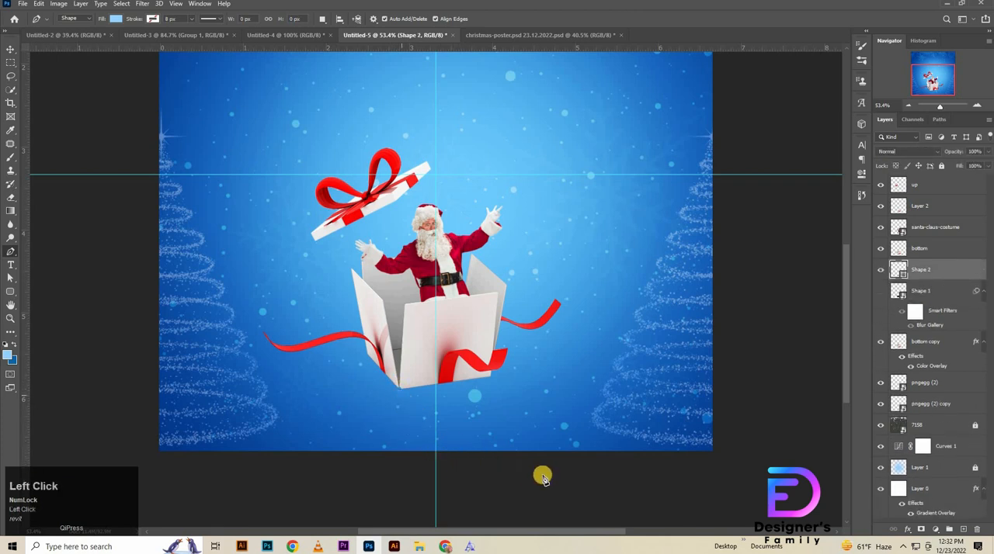
left_click(498, 455)
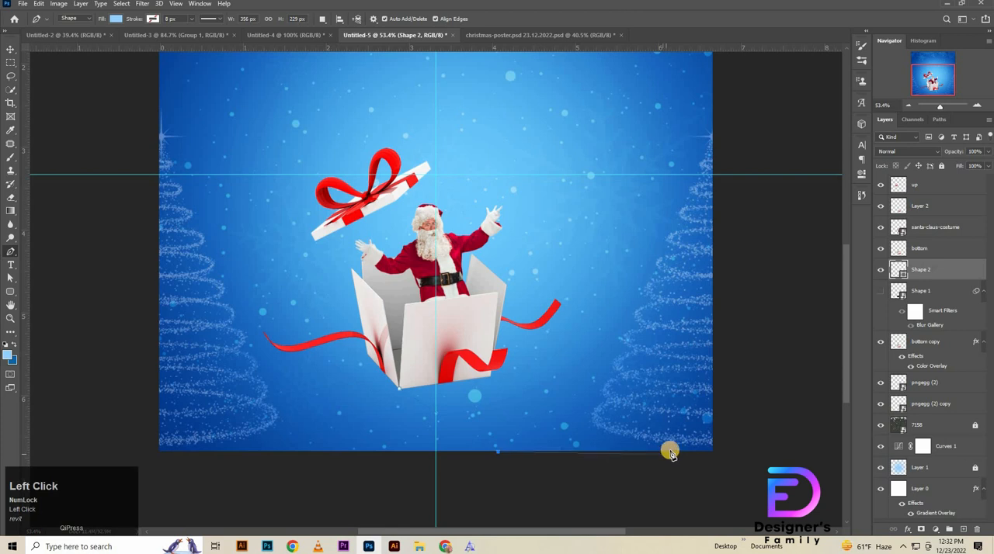
left_click(669, 454, "shift")
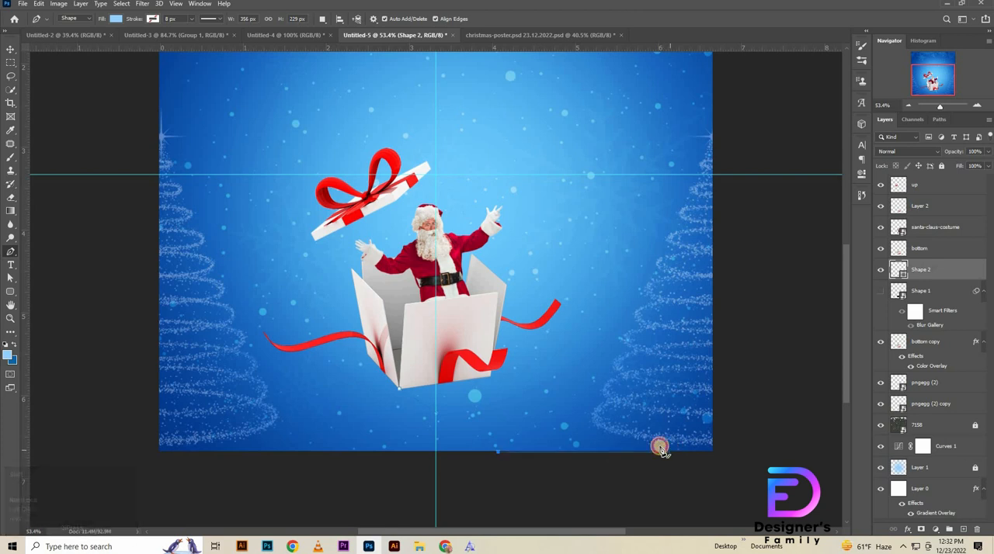
left_click(459, 358)
left_click(398, 392)
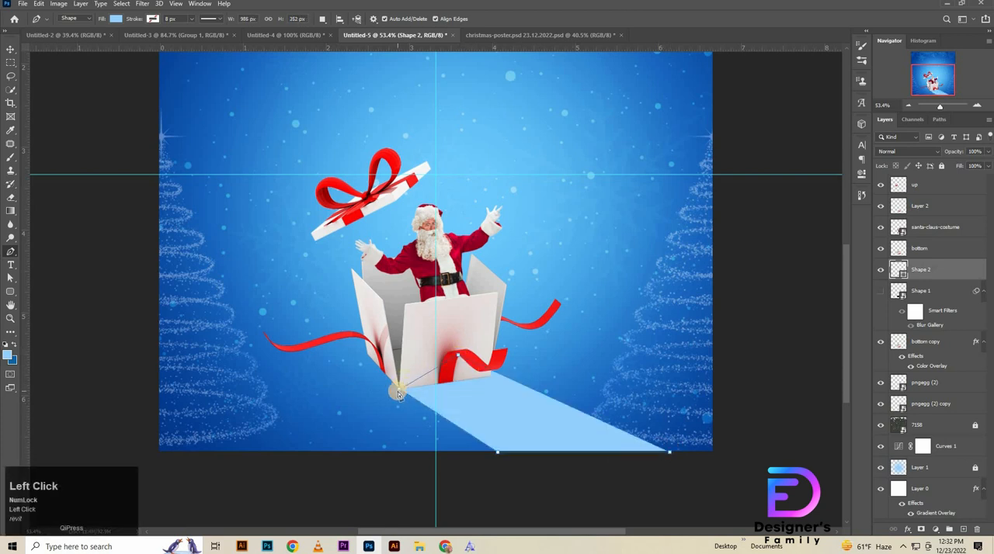
key("ctrl+z")
left_click(400, 393)
Step: Set the long cast-shadow shape's fill colour to black
key("v")
double_click(899, 271)
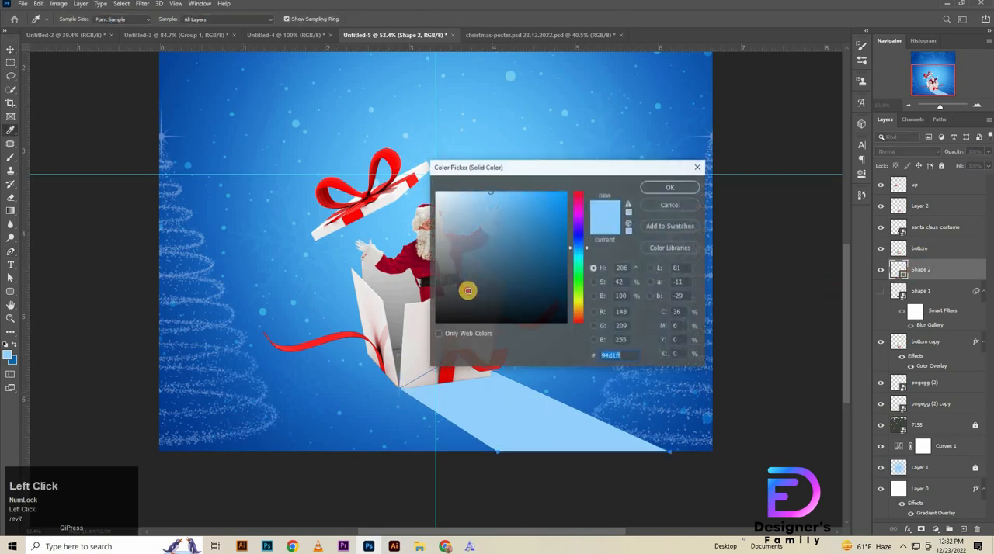
left_click_drag(468, 291, 435, 323)
left_click(681, 192)
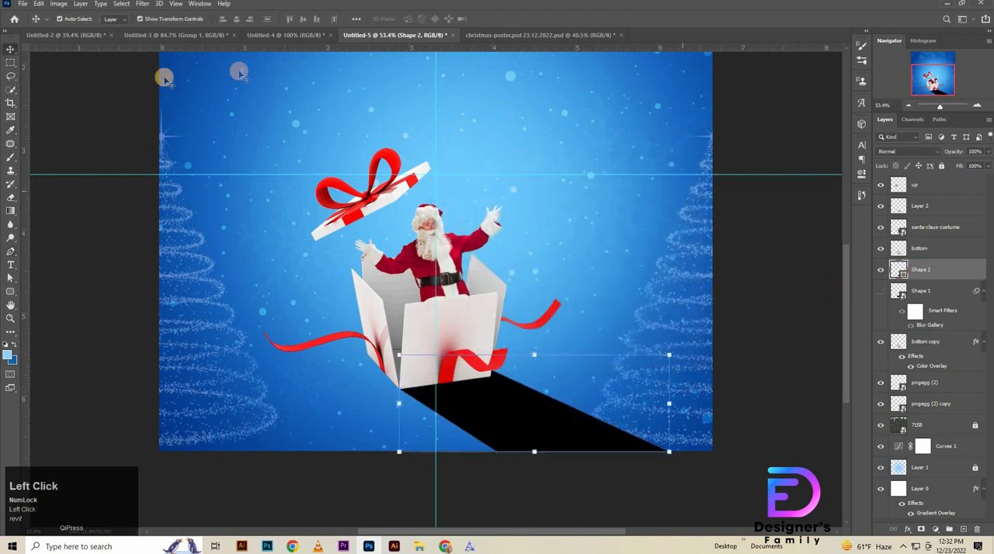
Step: Convert the cast shadow to a smart object and start a Tilt-Shift blur of 70 px, centred near Santa's head
left_click(142, 4)
mouse_move(148, 130)
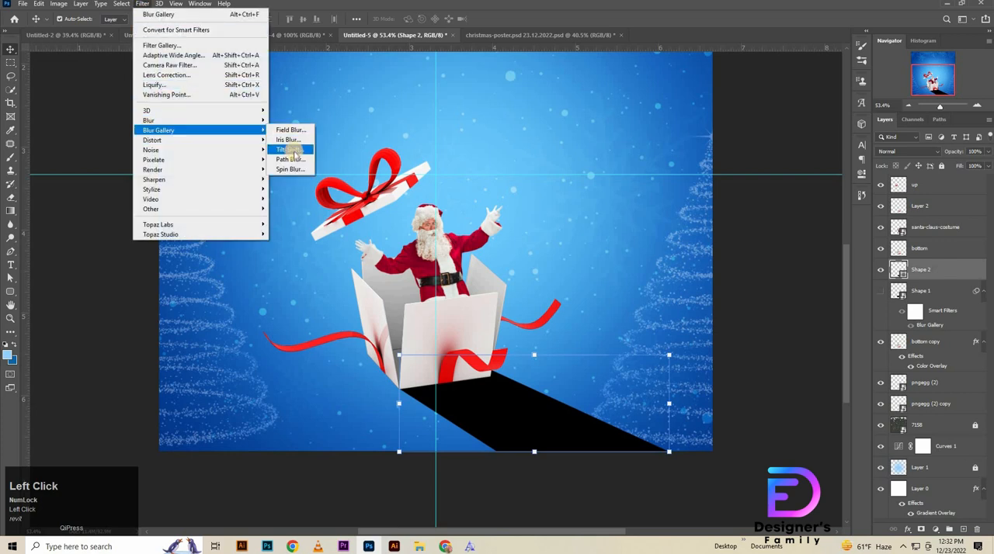
left_click(310, 149)
left_click(484, 199)
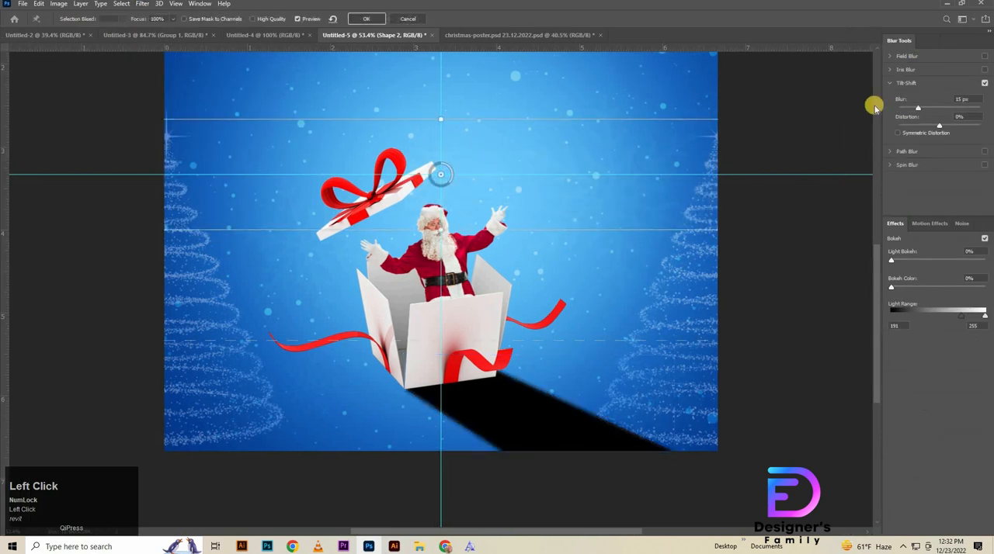
left_click_drag(440, 176, 457, 211)
left_click(967, 99)
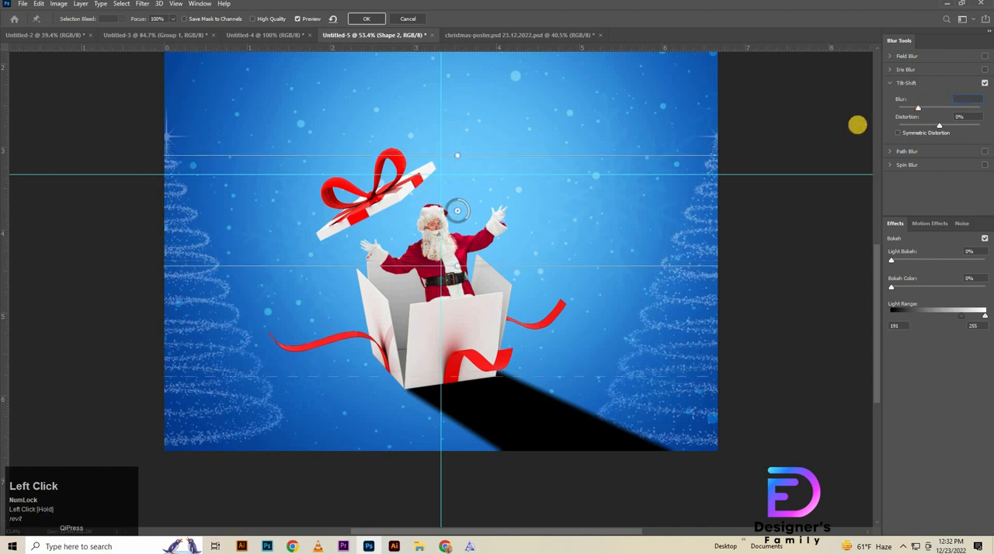
type("70")
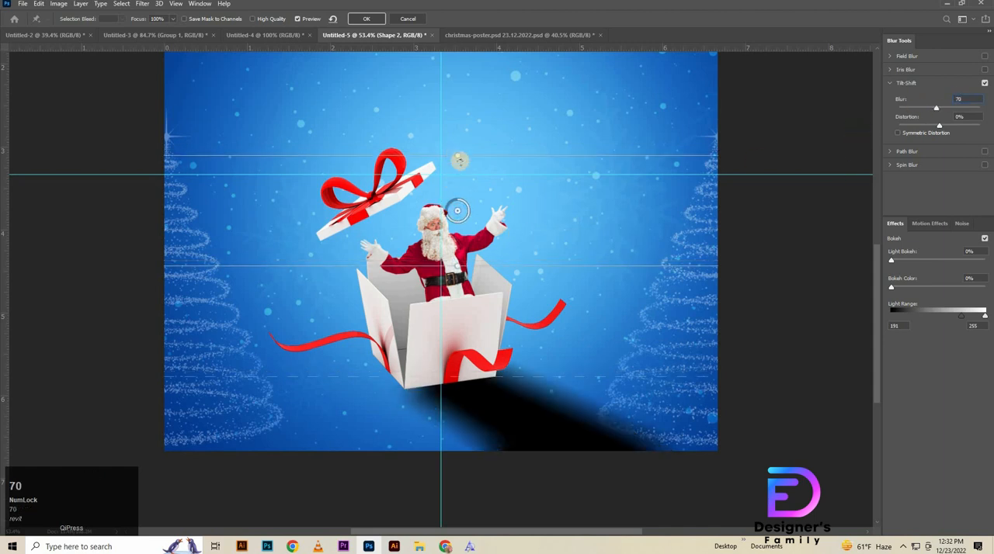
Step: Try tilting the Tilt-Shift focus lines and level them back to 0°
left_click_drag(458, 149, 467, 153)
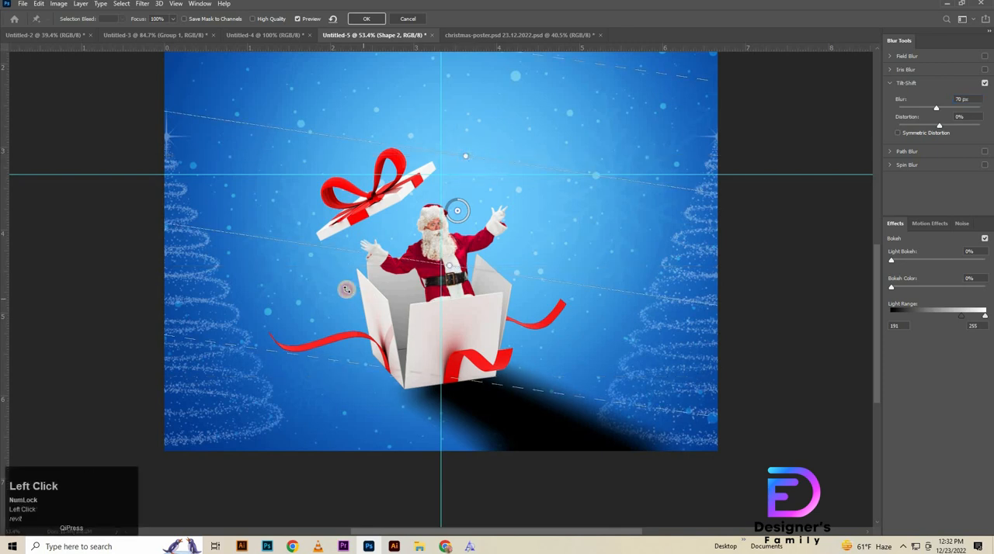
left_click_drag(457, 211, 458, 210)
left_click_drag(495, 106, 463, 158)
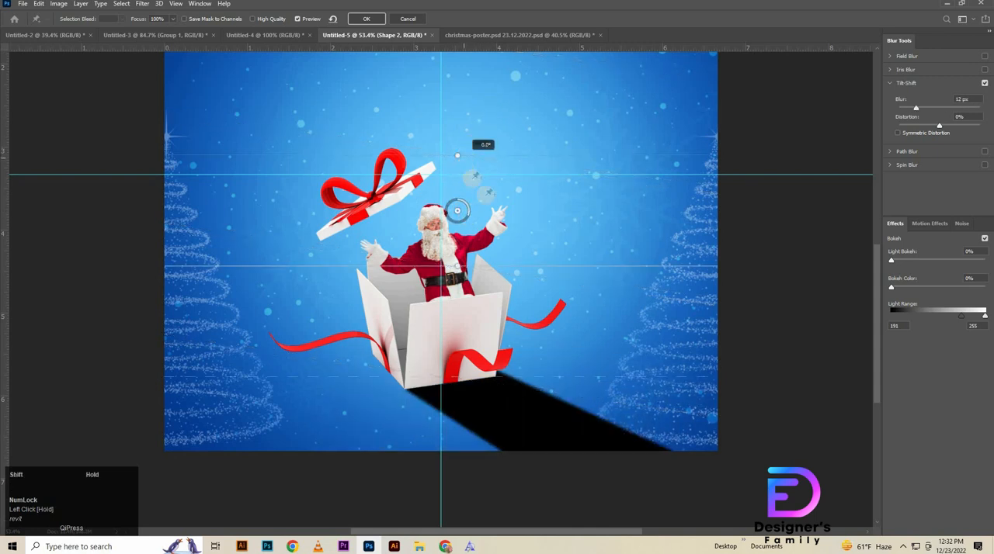
Step: Apply the Tilt-Shift blur at 71 px with Symmetric Distortion and High Quality enabled
left_click(962, 101)
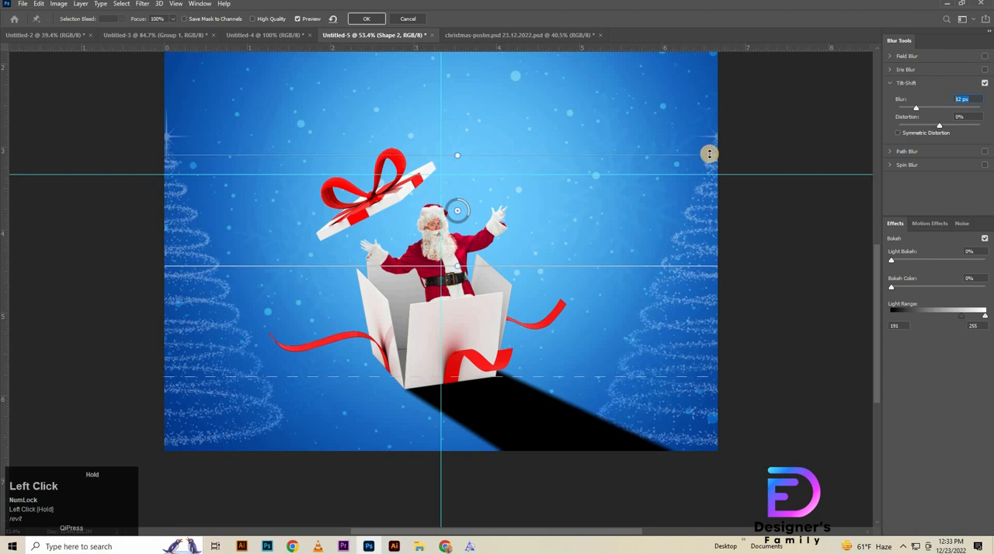
type("70")
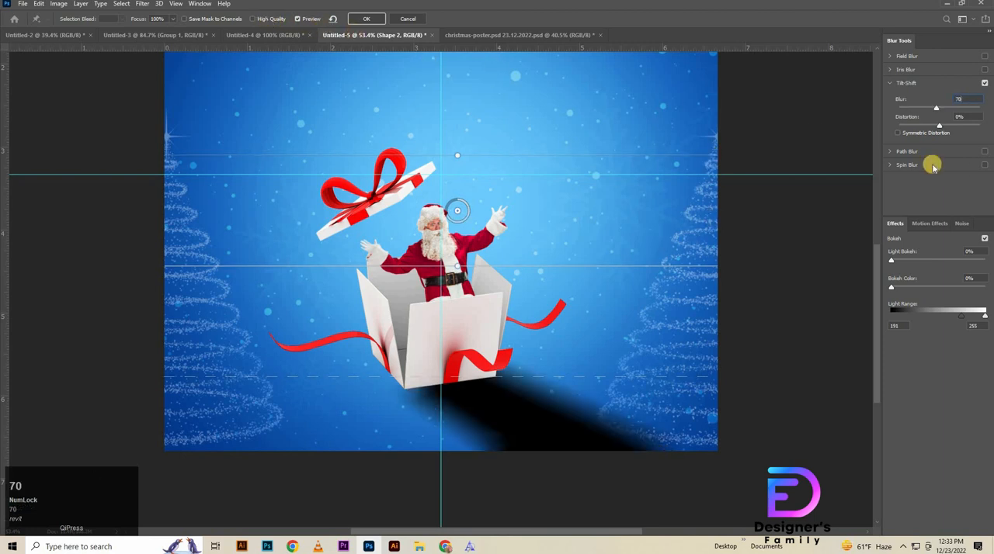
left_click(901, 132)
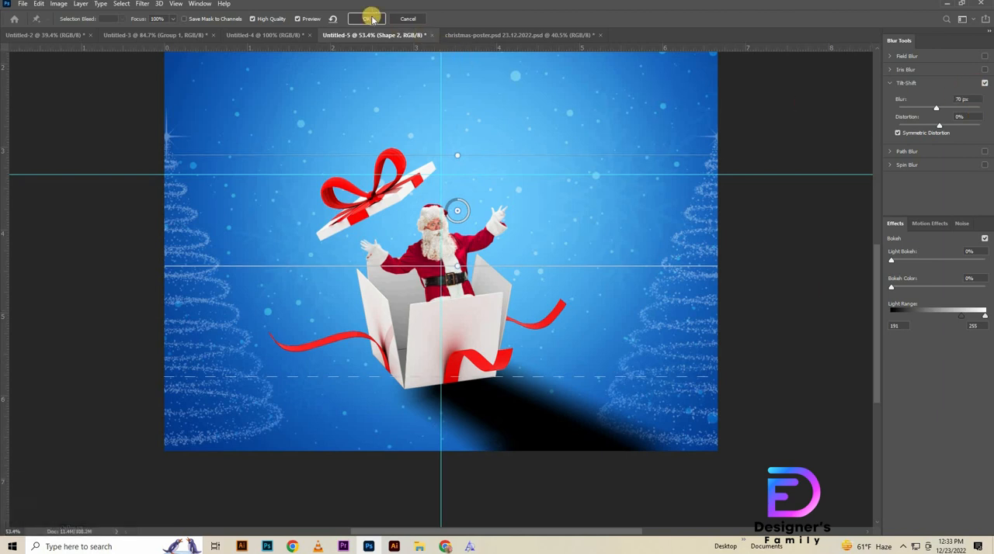
left_click_drag(971, 100, 868, 129)
key("Up")
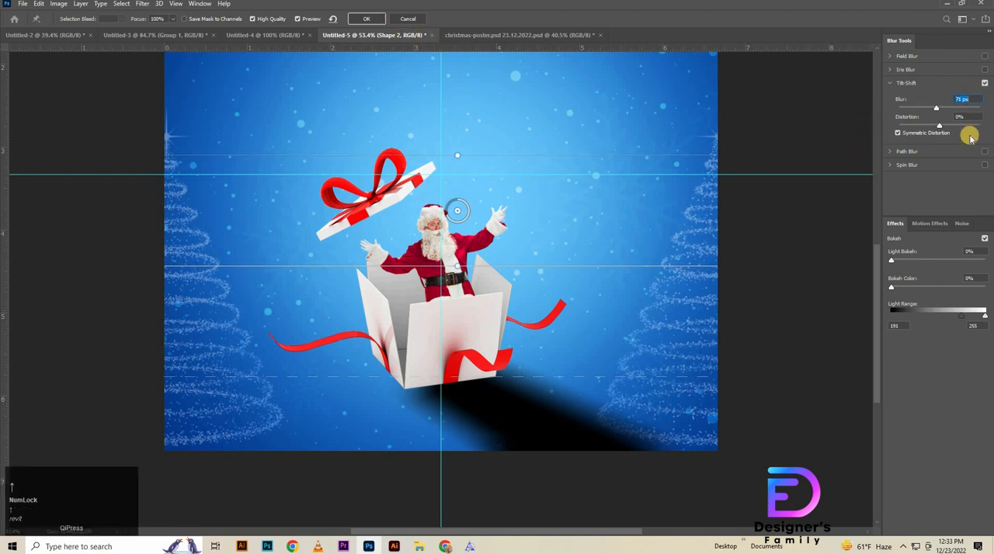
left_click(373, 21)
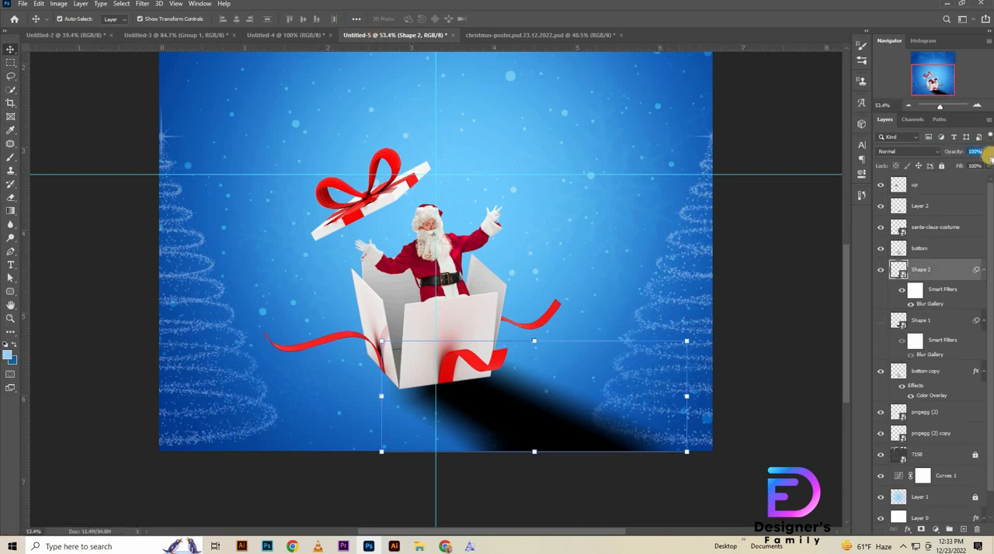
Step: Set the blurred cast shadow's opacity to 40% and show the Shape 1 layer again
key("shift+Down")
key("shift+Down")
key("shift+Down")
key("shift+Down")
key("shift+Down")
key("shift+Down")
key("shift+Down")
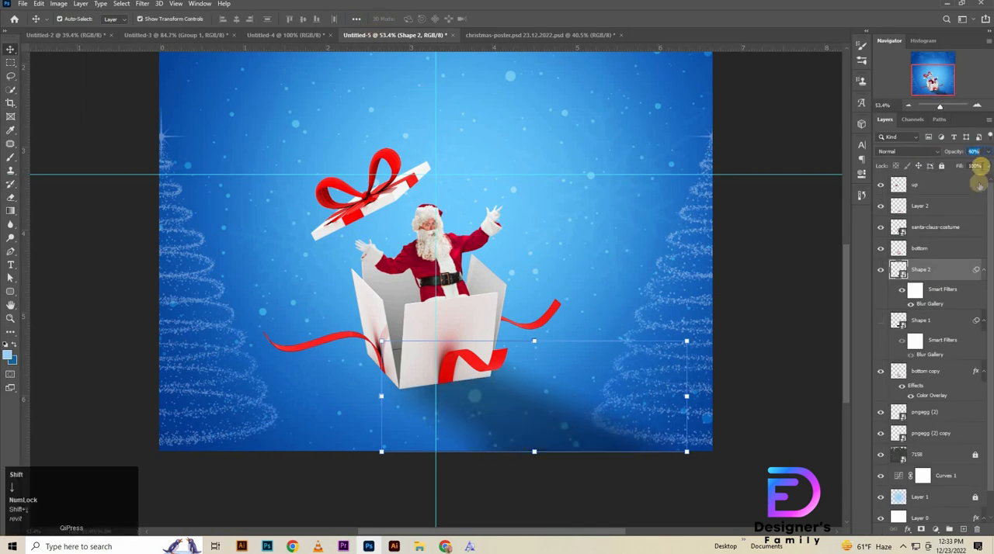
left_click(898, 267)
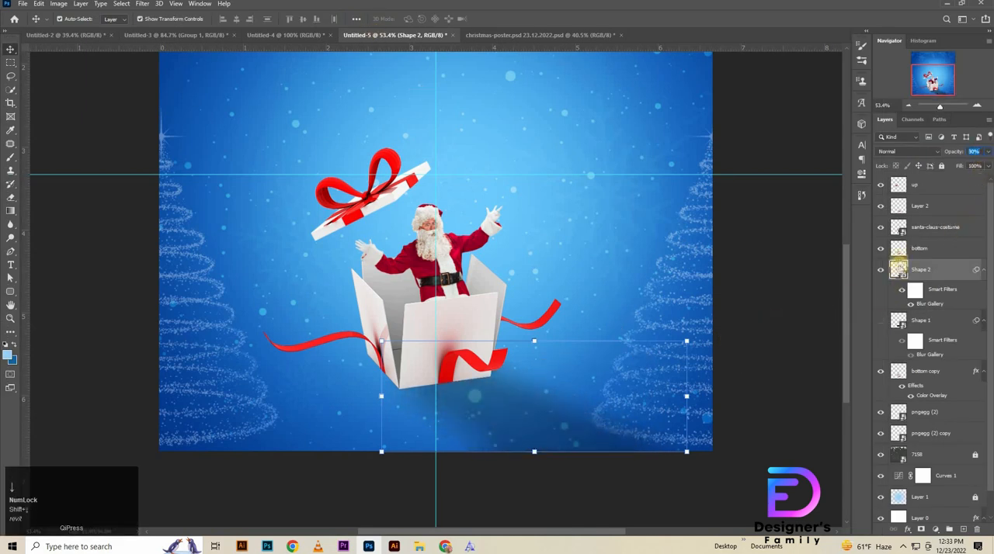
left_click(901, 325)
left_click(929, 277)
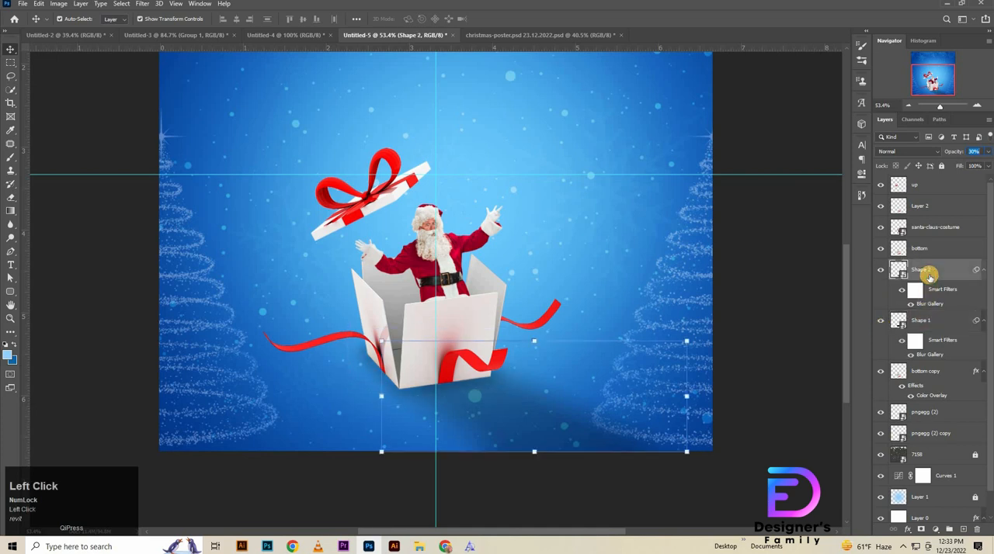
key("4")
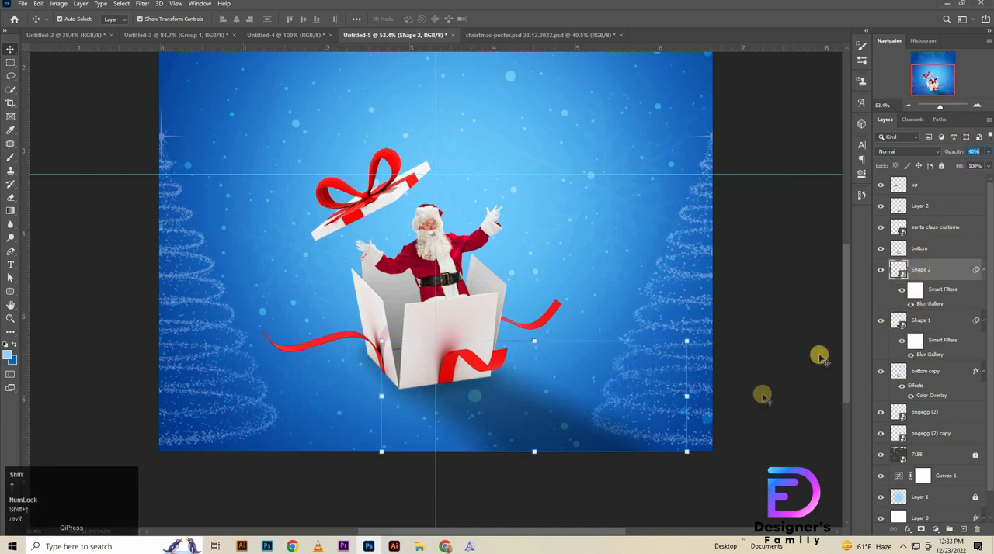
left_click(881, 272)
left_click(881, 272)
Step: Warp the Shape 2 cast shadow by pulling its lower-left corner slightly outward
key("ctrl+t")
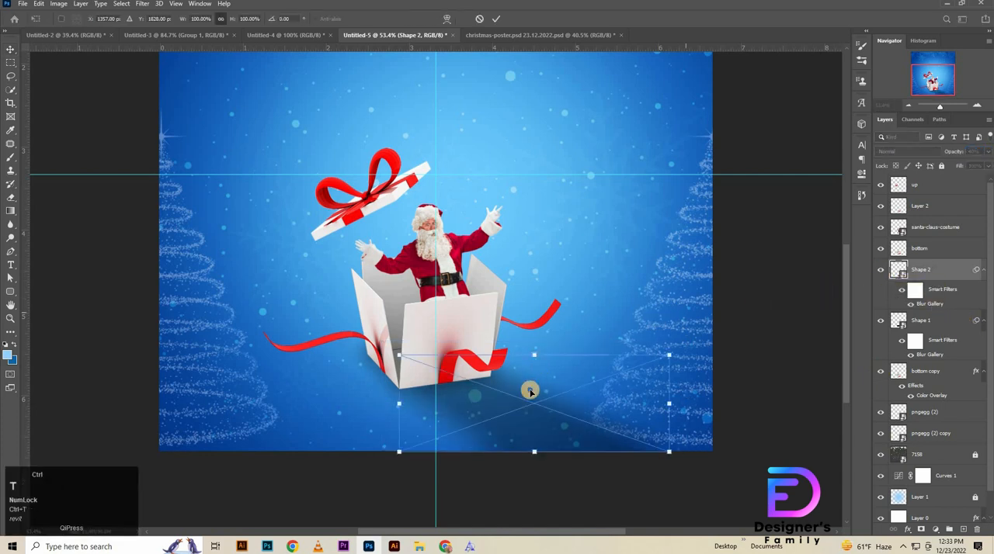
right_click(530, 390)
left_click(559, 326)
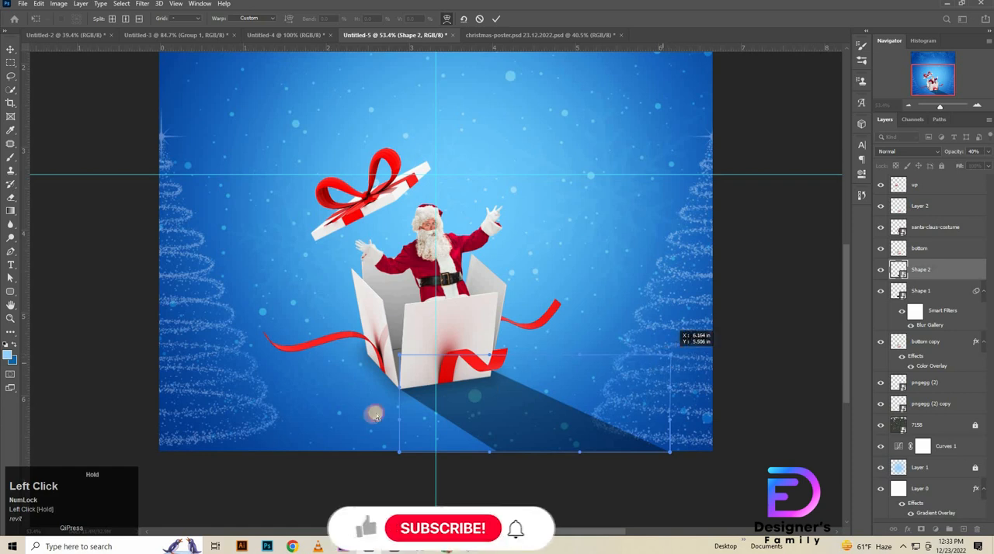
left_click_drag(400, 453, 397, 390)
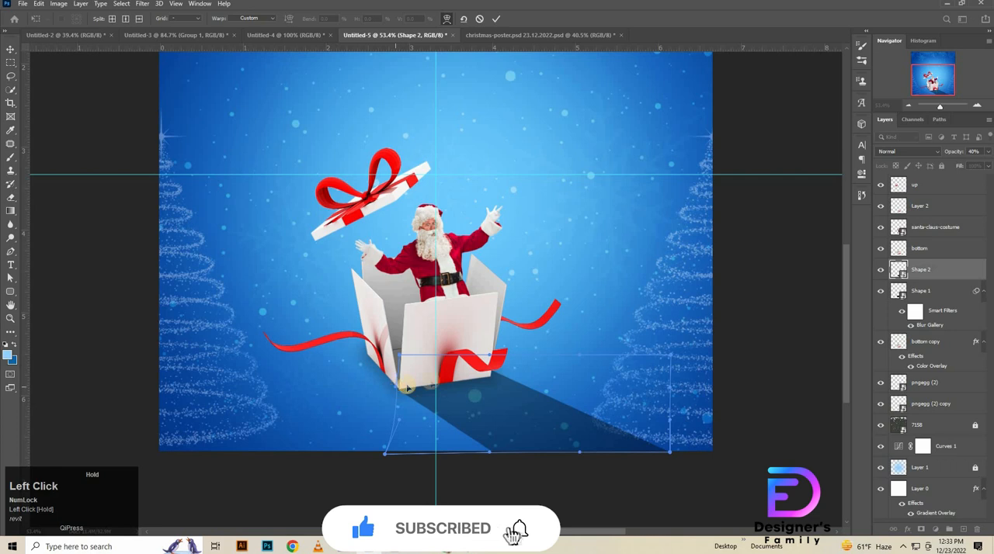
left_click_drag(478, 363, 476, 365)
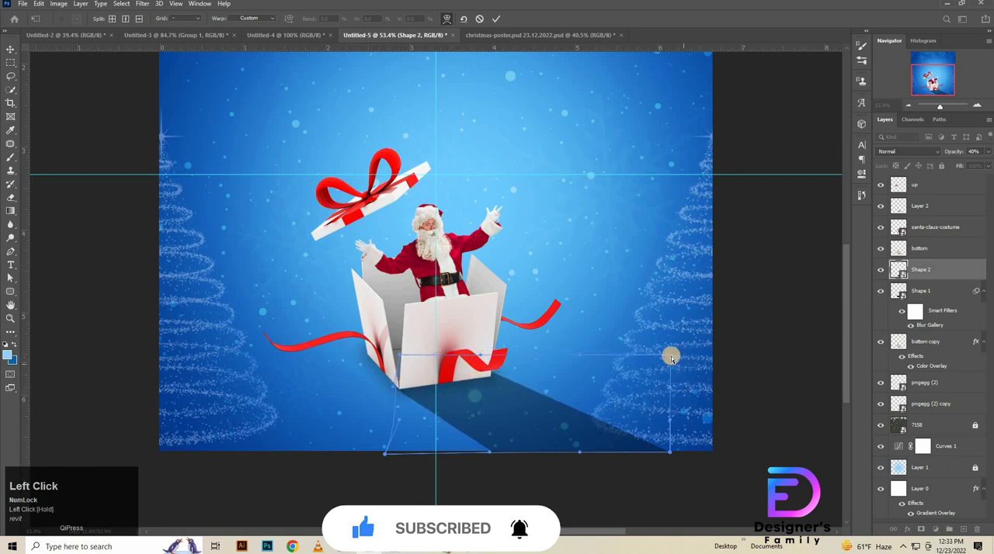
left_click_drag(672, 356, 670, 355)
left_click(495, 19)
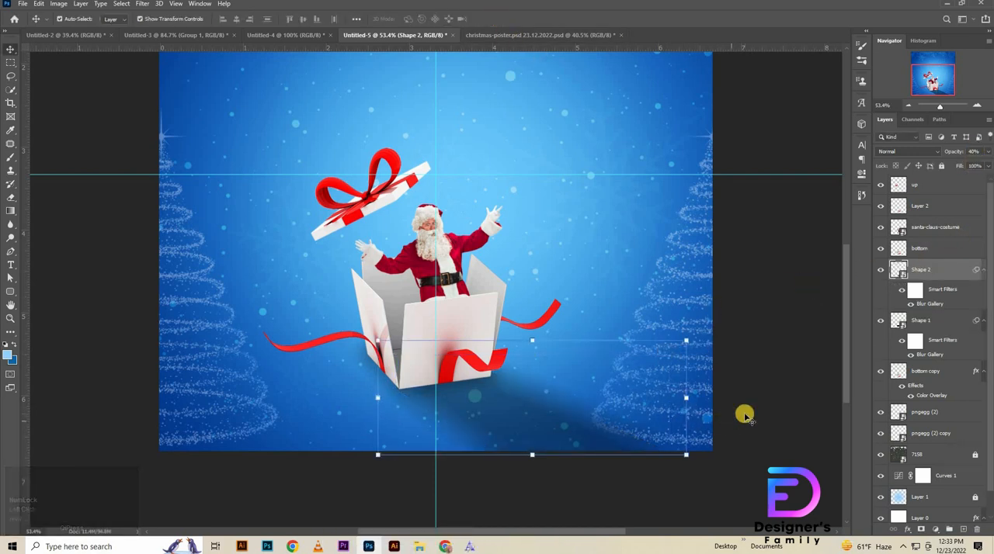
Step: Warp the Shape 2 cast shadow again, stretching its upper-right corner beyond the canvas edge and its lower-left corner further outward
key("ctrl+t")
right_click(598, 347)
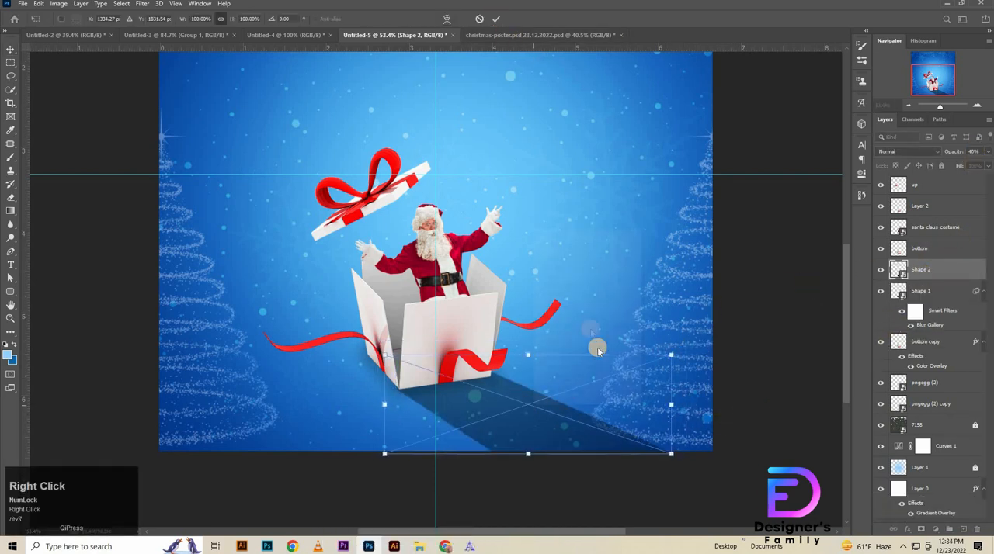
left_click(553, 340)
left_click_drag(672, 354, 745, 277)
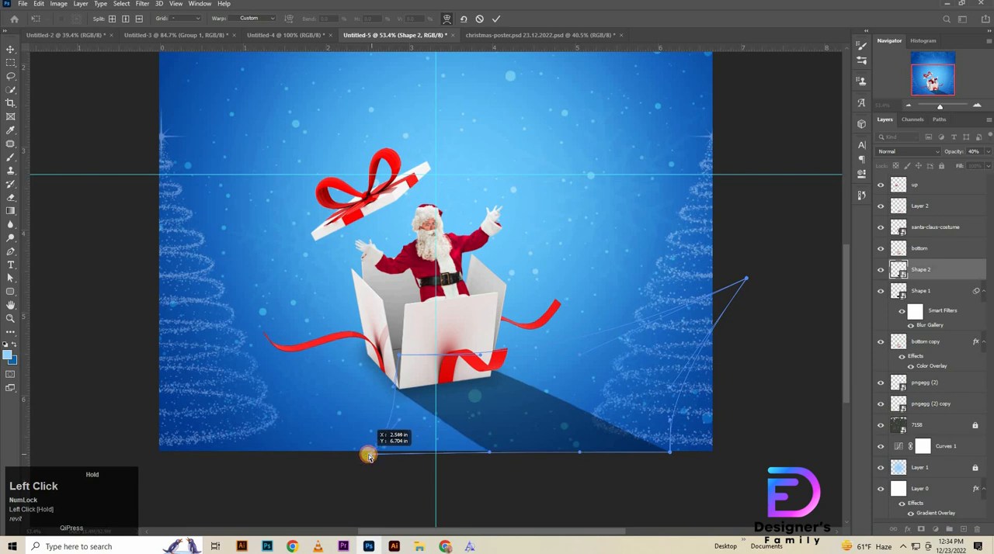
left_click_drag(395, 387, 389, 386)
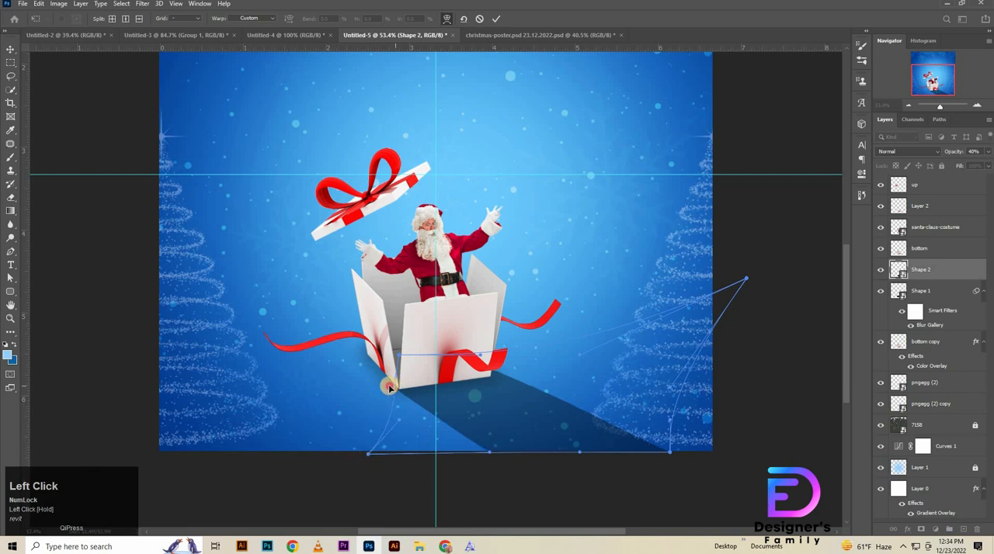
left_click(495, 18)
Step: Compare the poster with and without the Shape 2 shadow, nudge the shadow slightly down and add a layer mask to it
left_click(936, 276)
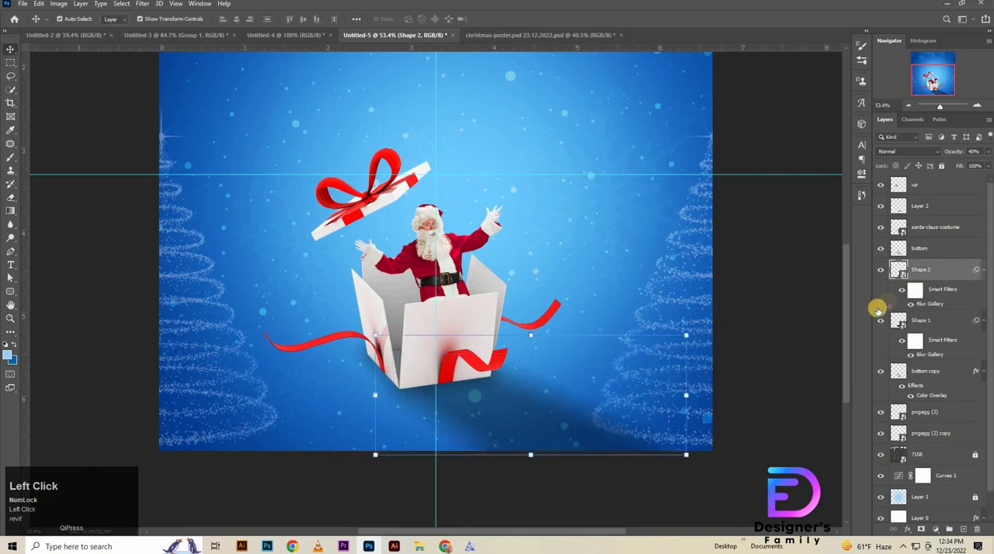
left_click(880, 271)
left_click(880, 270)
key("Down")
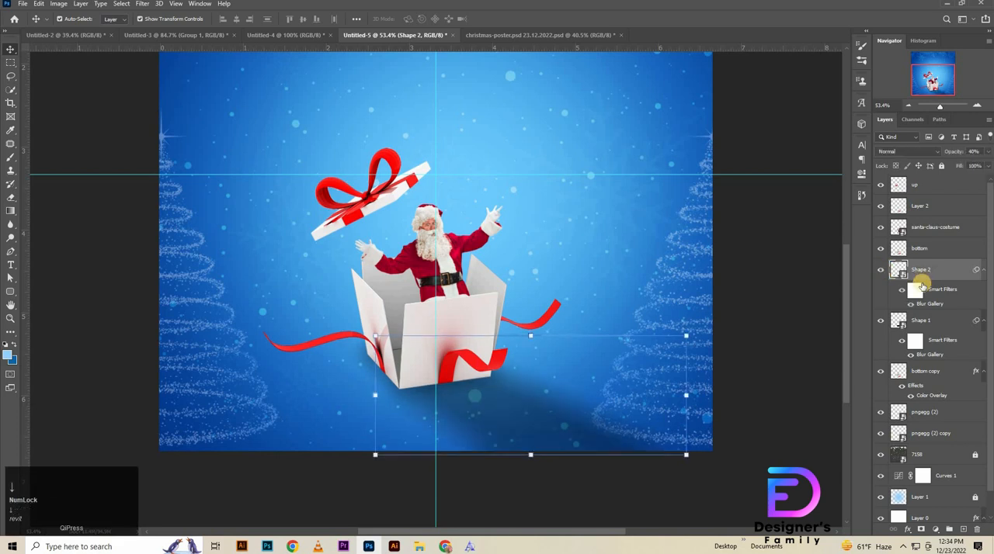
key("Down")
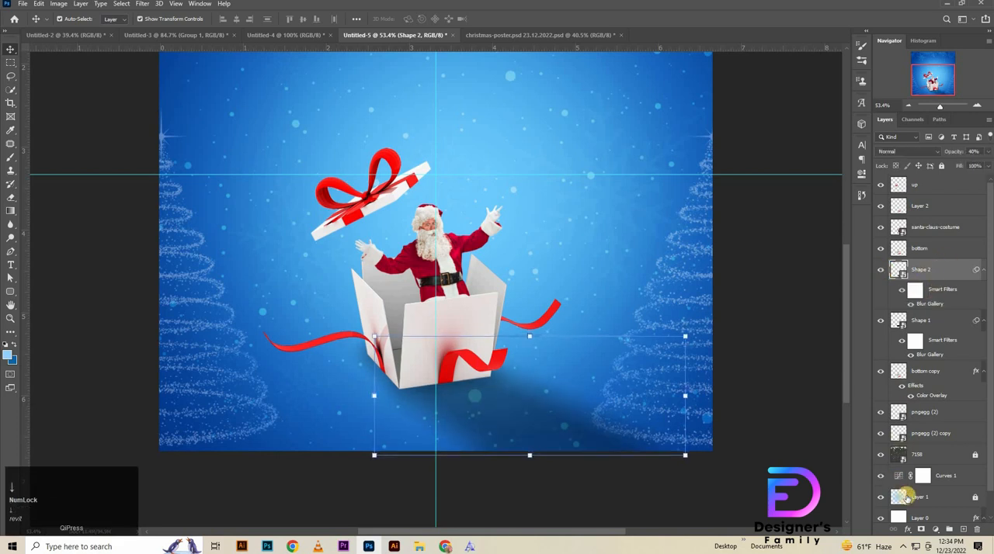
left_click(923, 529)
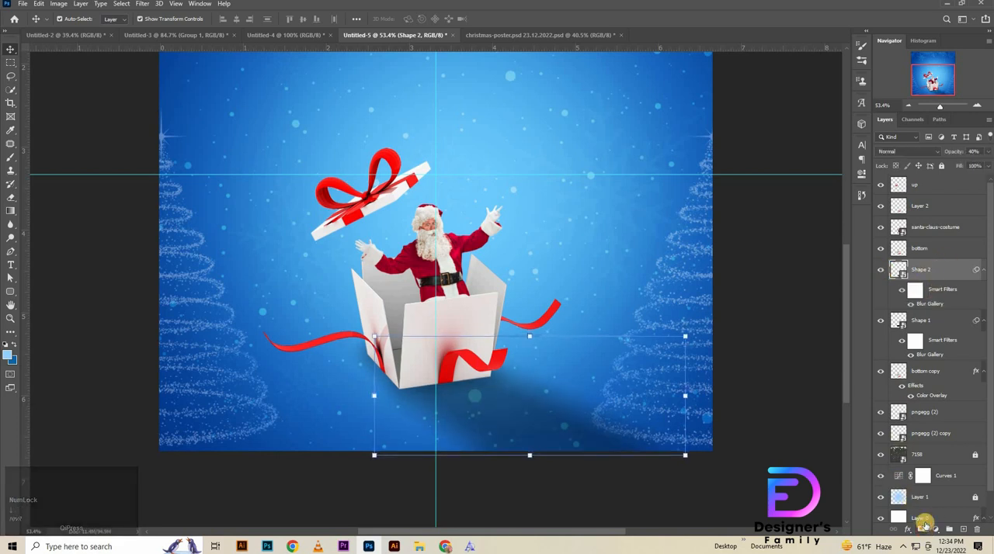
Step: Set the Shape 2 cast shadow's opacity to 30%
left_click(921, 249)
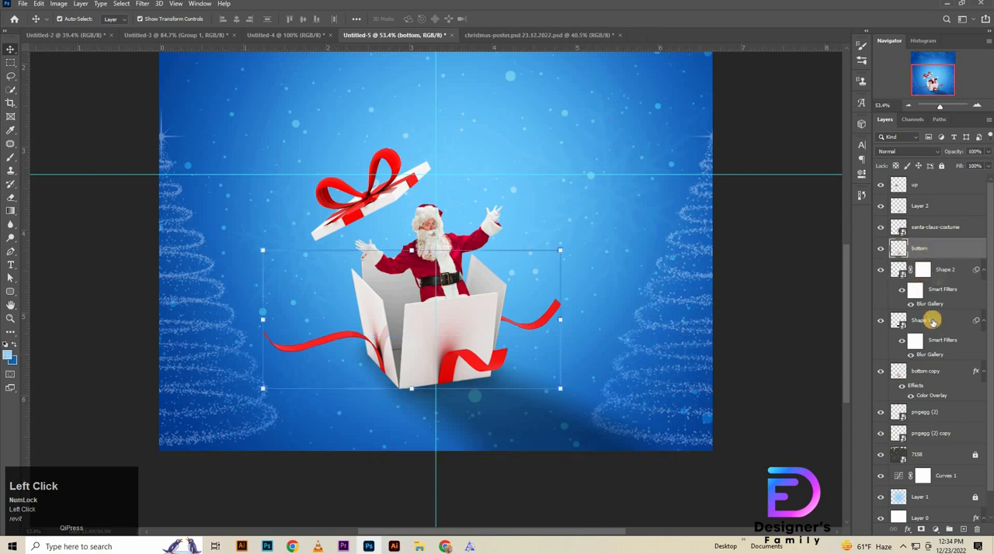
left_click(932, 322)
left_click(955, 269)
left_click(979, 150)
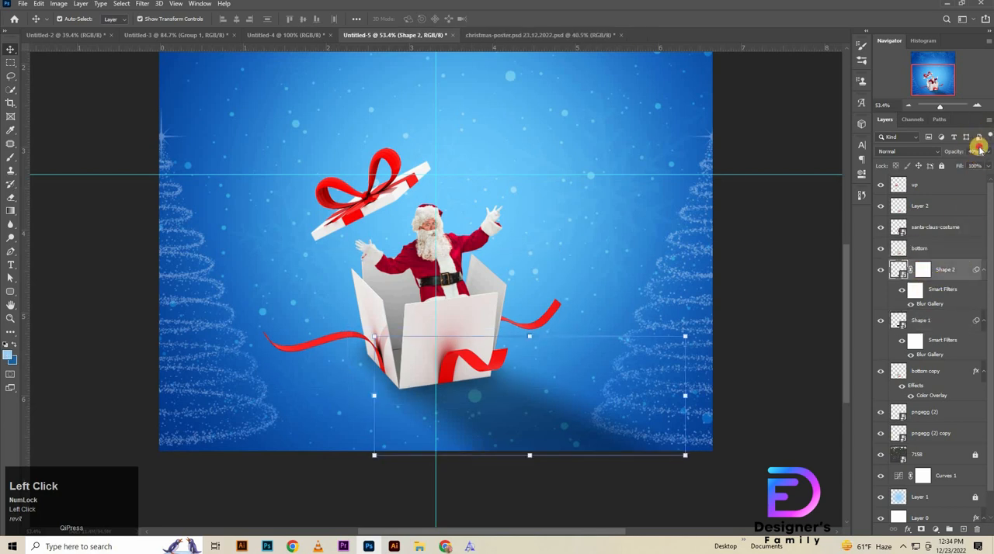
key("shift+Down")
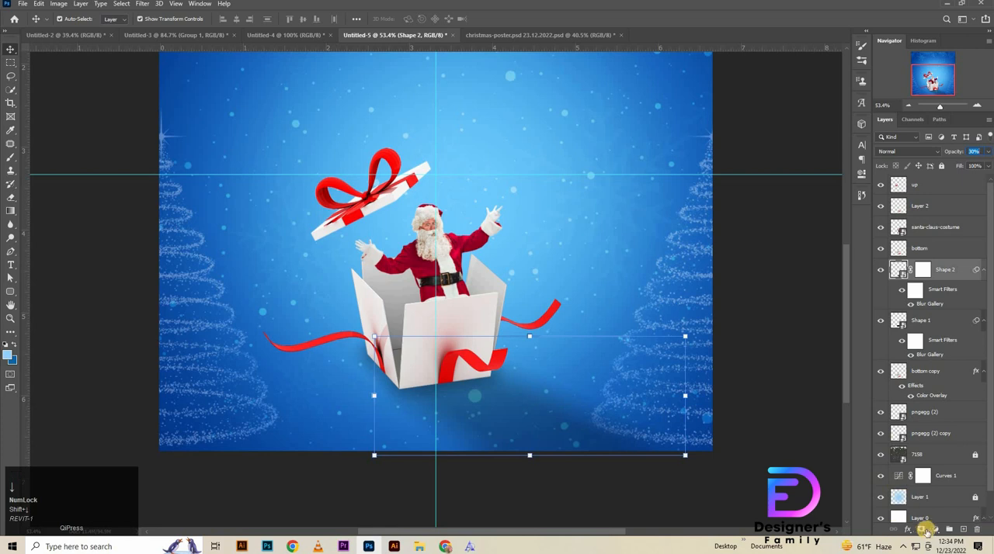
Step: Fade out the far end of the Shape 2 cast shadow with a black gradient on its layer mask
left_click(924, 269)
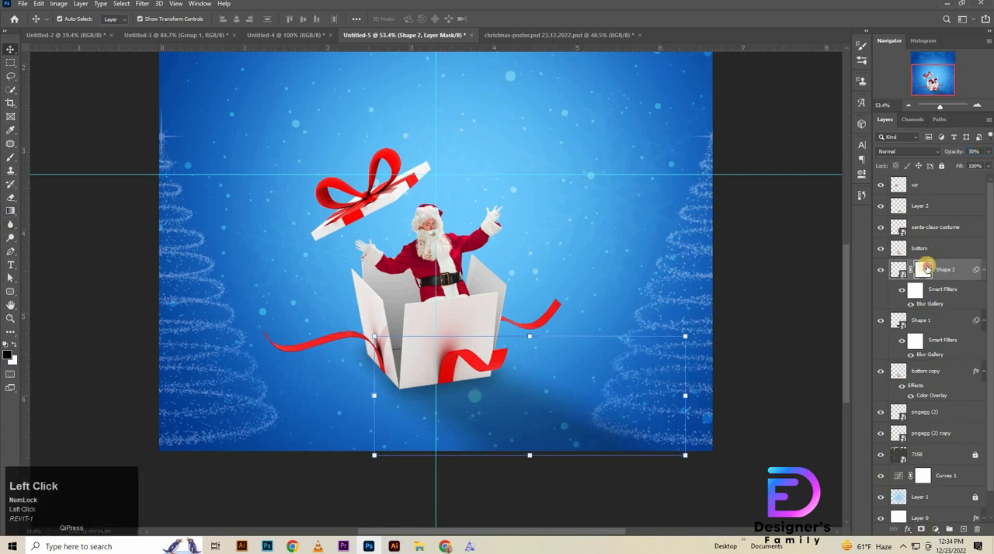
right_click(10, 211)
left_click(62, 215)
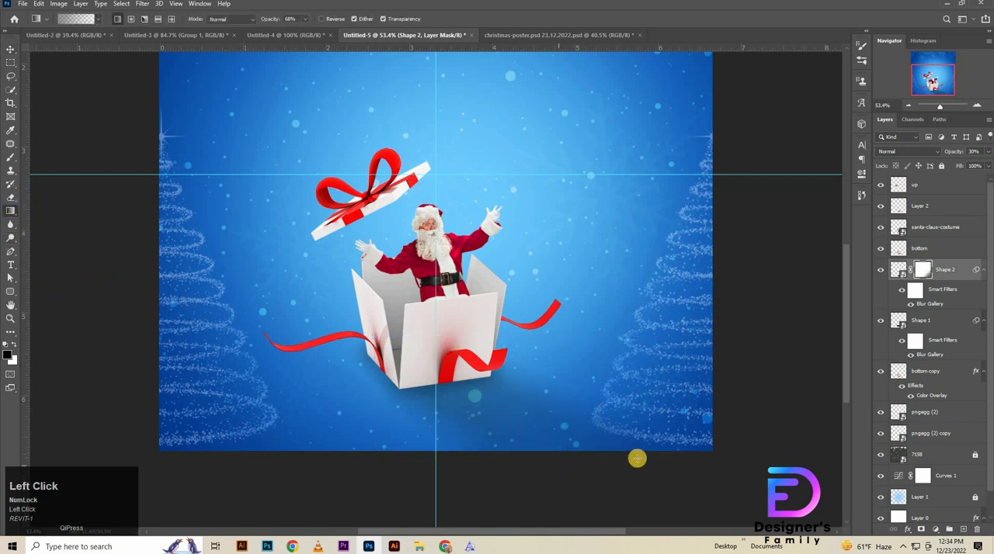
Step: Set the Shape 1 base shadow's opacity to 25% and reselect the Shape 2 layer
left_click(945, 322)
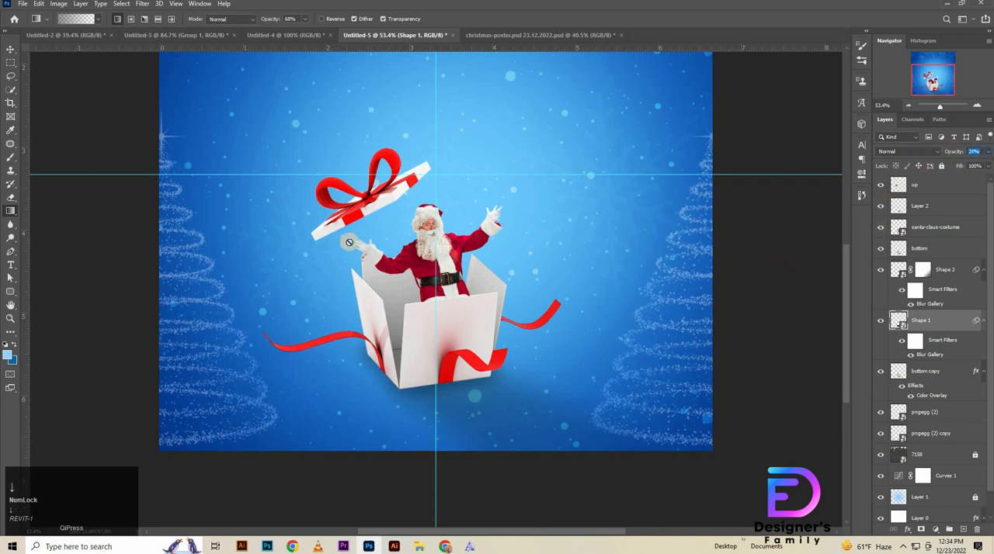
left_click(11, 50)
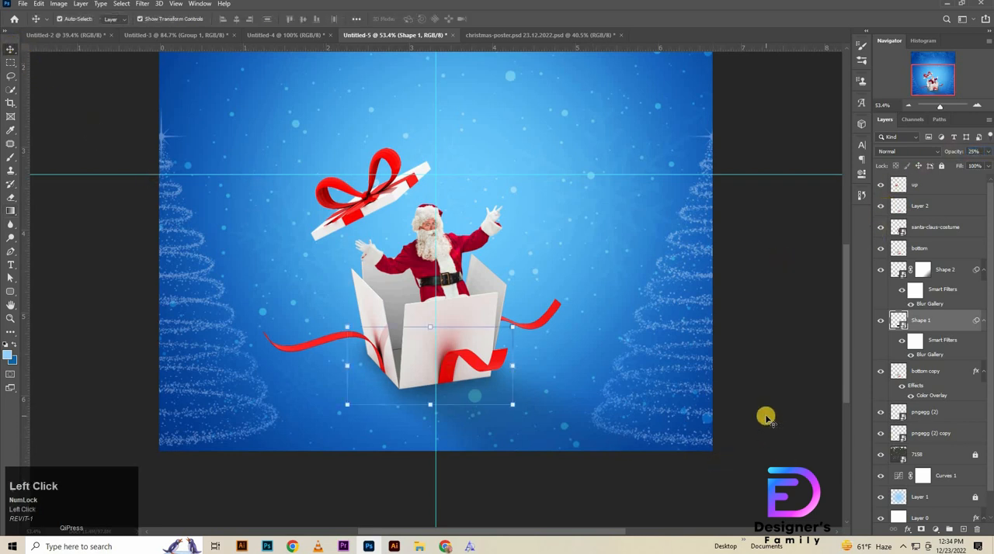
left_click(951, 271)
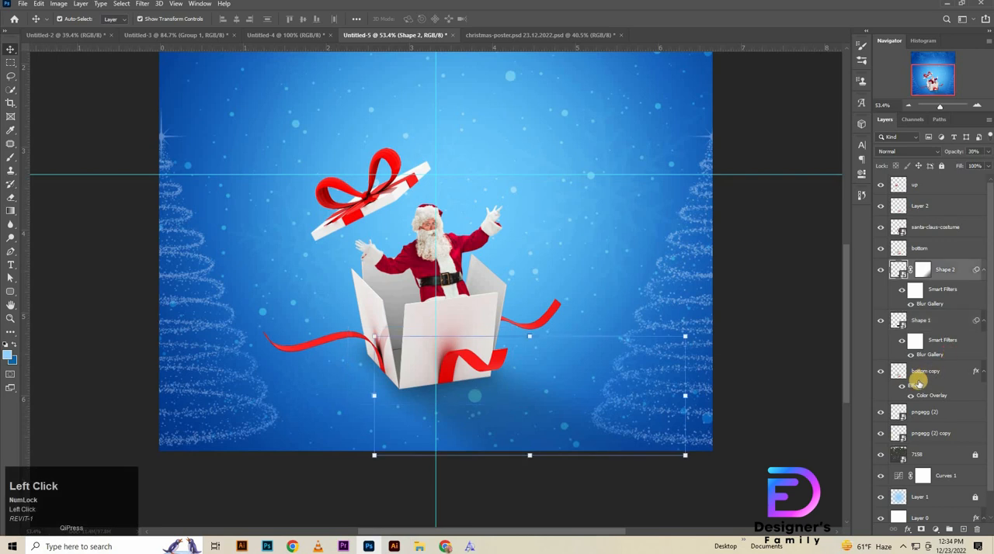
Step: Move the bottom copy layer directly above Shape 2 and group Shape 1 and Shape 2 as "shadow"
left_click(878, 374)
left_click_drag(928, 377, 920, 266)
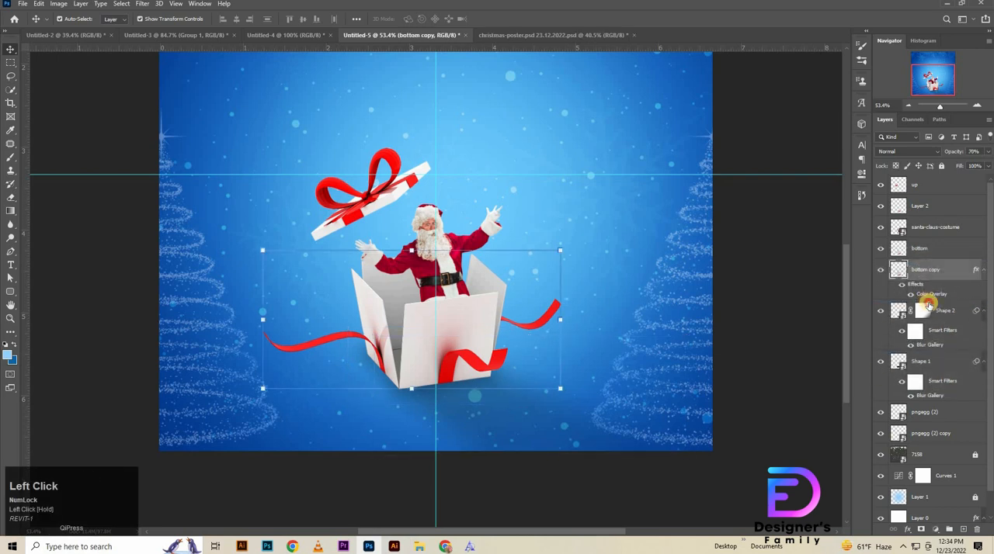
left_click(935, 388, "shift")
key("ctrl+g")
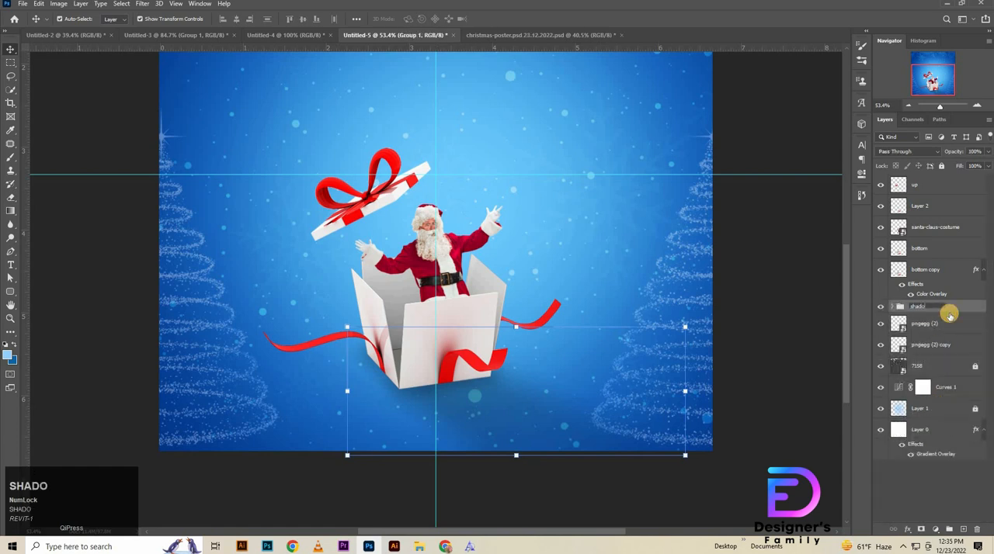
type("shadow")
key("Return")
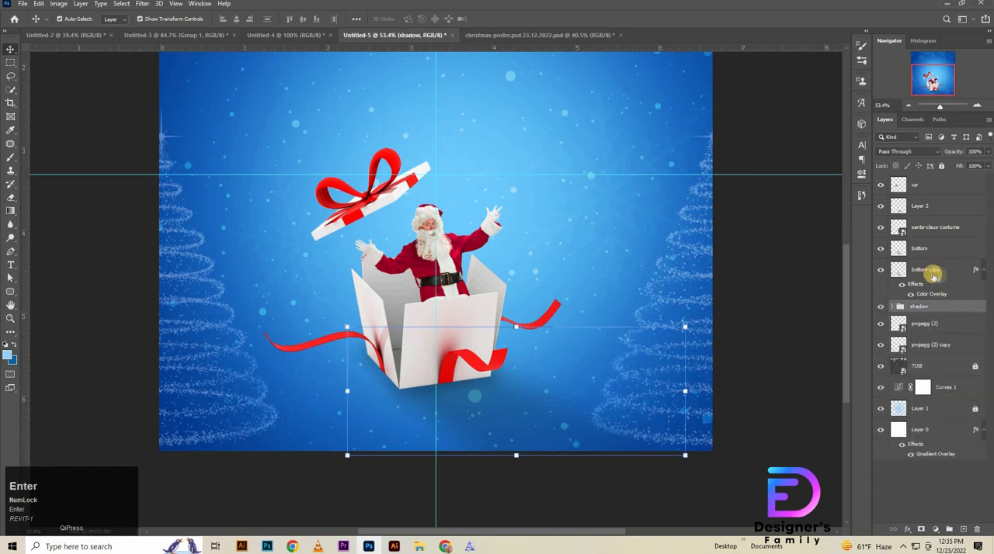
Step: Group the layers from Layer 2 down to bottom copy and name the group "santa"
left_click(932, 211)
left_click(926, 270, "shift")
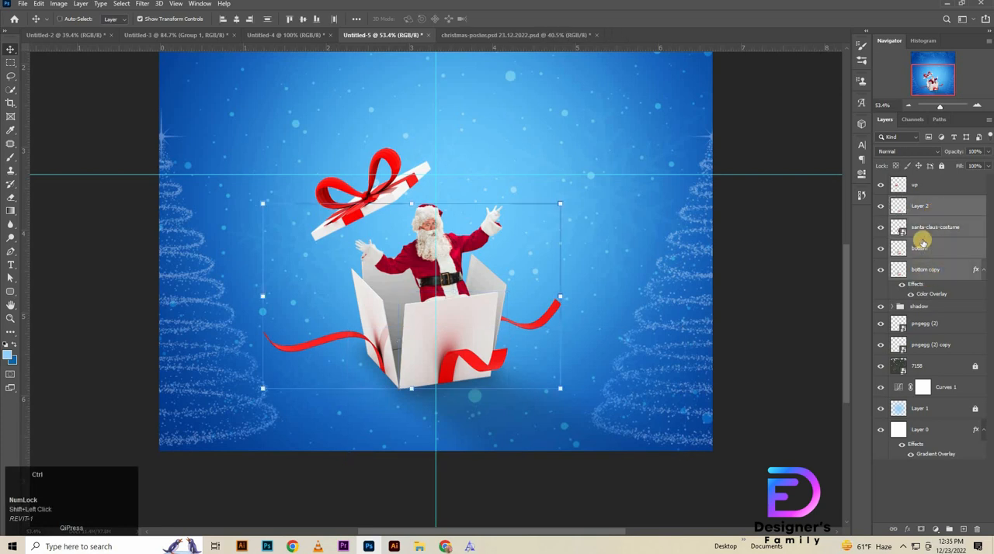
key("ctrl+g")
double_click(920, 204)
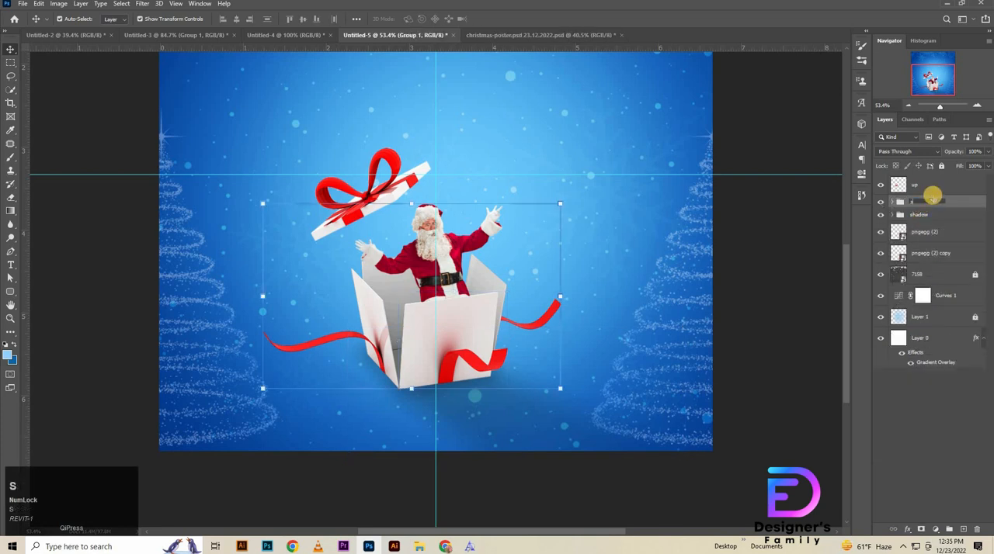
type("santa")
key("Return")
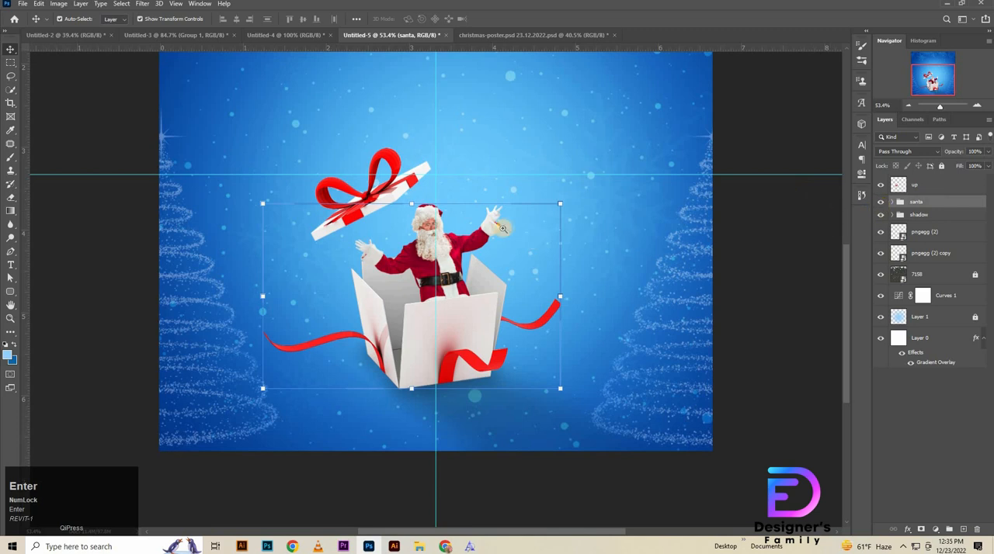
Step: Select the up layer with the santa and shadow groups and nudge them together slightly down
left_click(485, 249, "ctrl")
left_click_drag(484, 249, 467, 250)
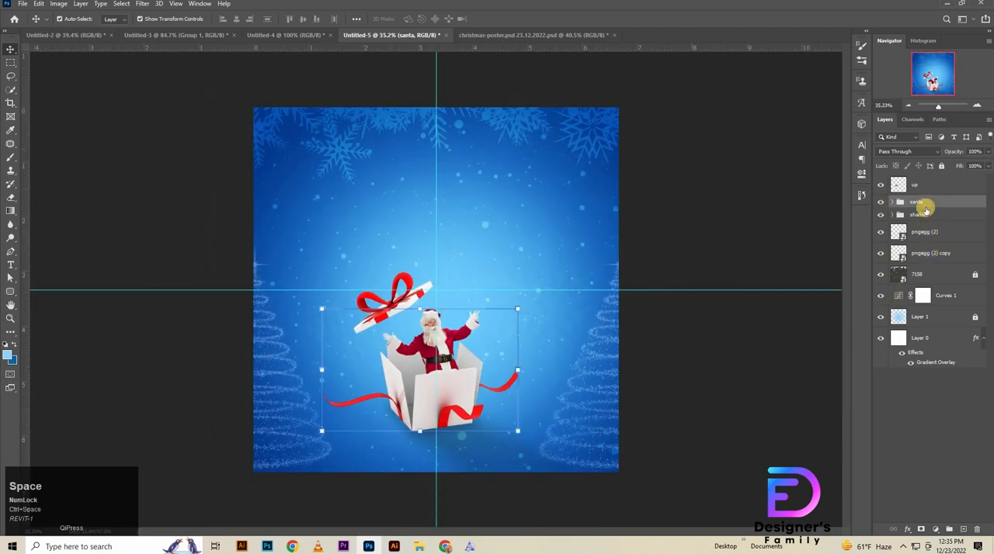
left_click(917, 225)
left_click(918, 205, "shift")
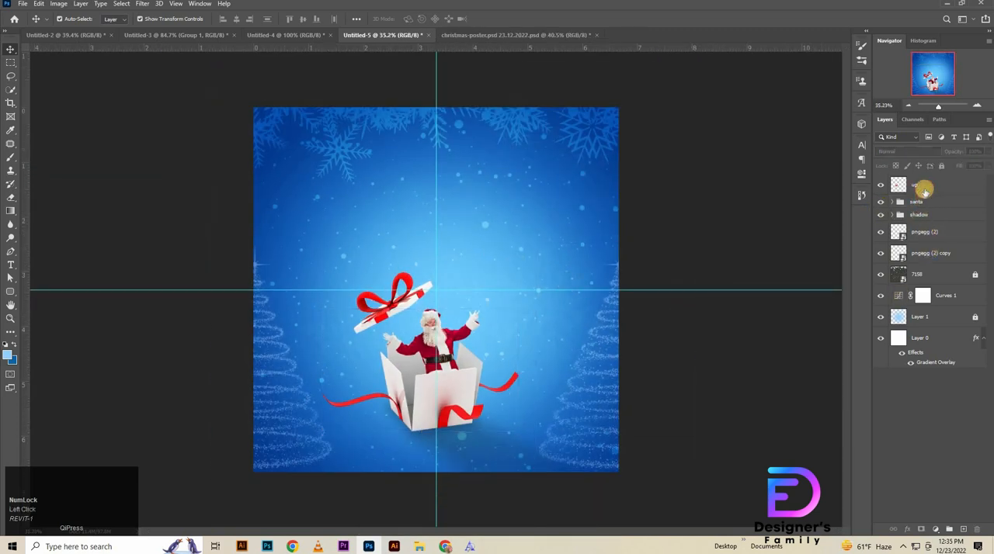
left_click(924, 189)
left_click(912, 200, "shift")
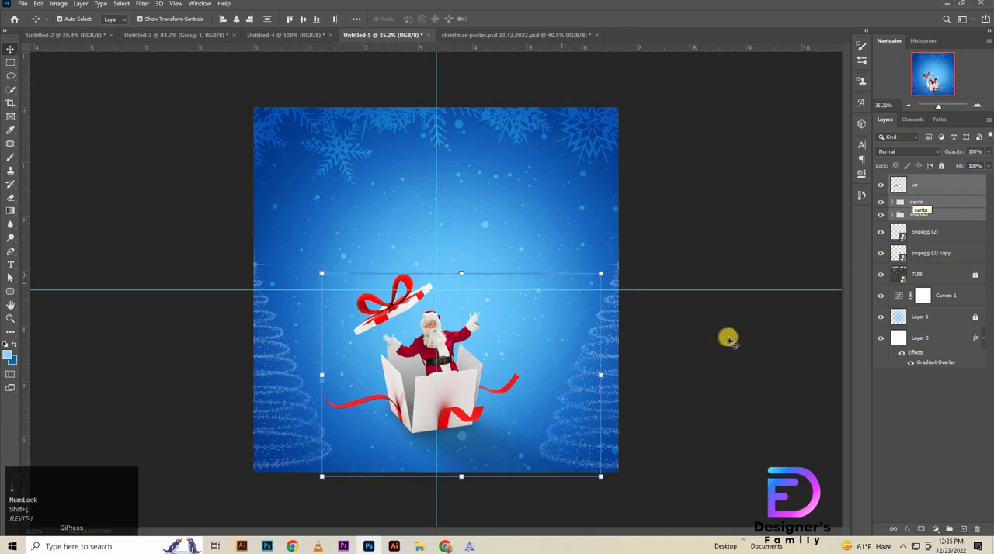
Step: Copy the confetti group from the Untitled-3 document into the Untitled-5 poster
left_click(283, 35)
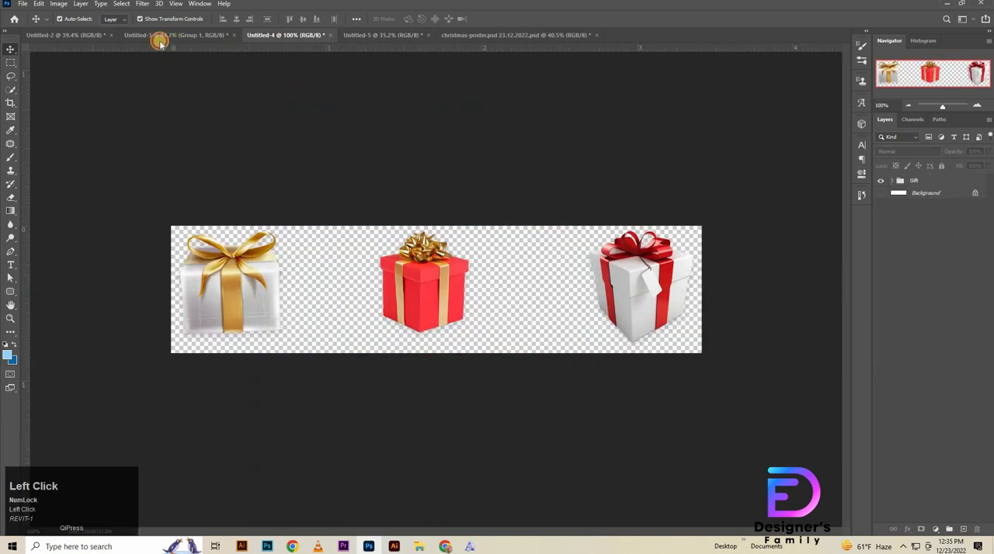
left_click(159, 38)
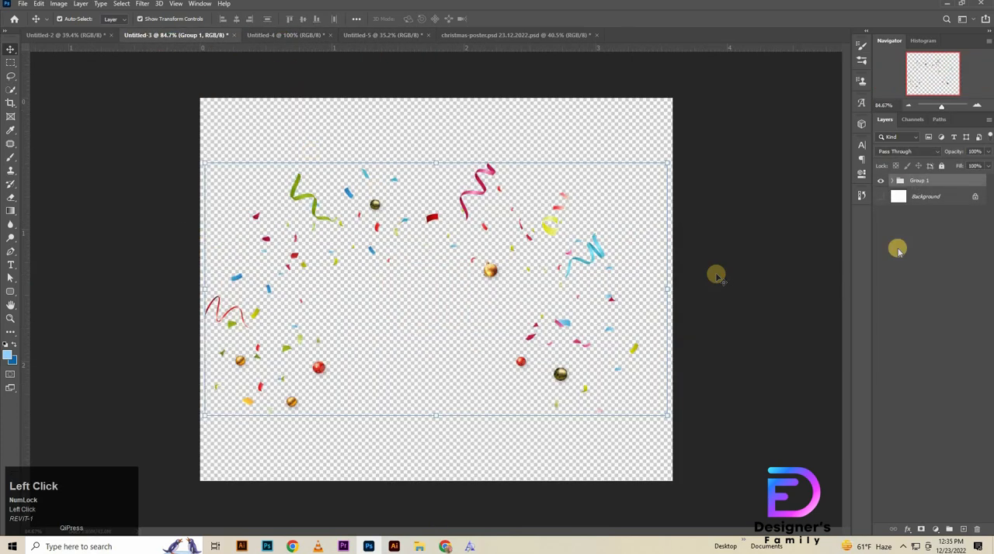
key("ctrl+c")
left_click(404, 36)
key("ctrl+v")
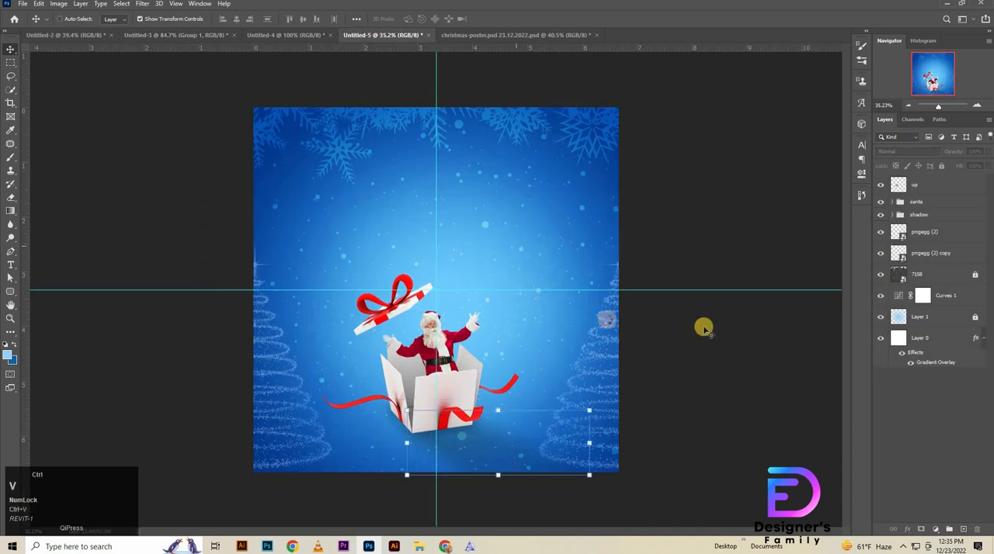
Step: Enlarge the confetti group and position it around Santa and the box lid, with the up layer stacked above it
key("ctrl+t")
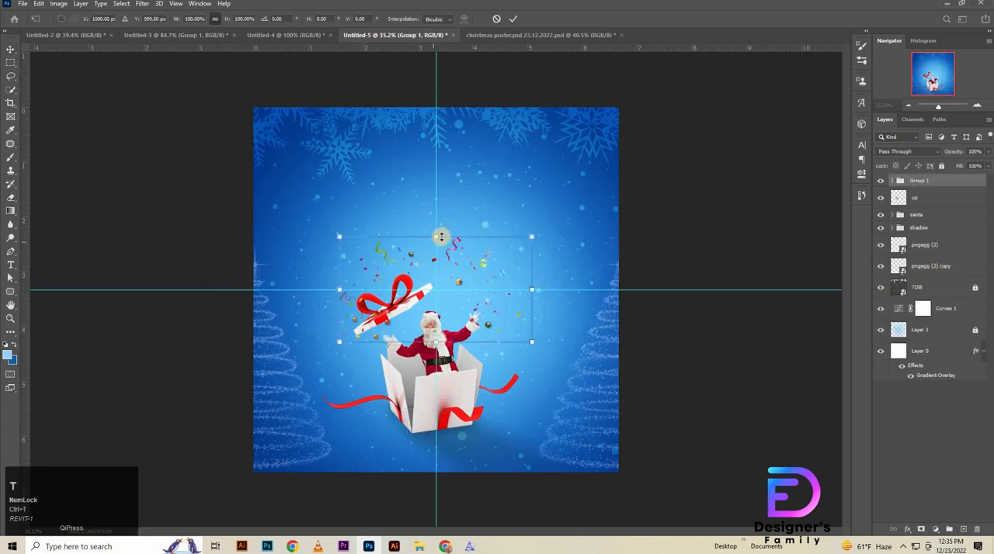
mouse_move(440, 237)
left_mouse_down()
mouse_move(454, 160)
mouse_move(497, 214)
mouse_move(450, 197)
mouse_move(450, 222)
left_mouse_up()
left_click_drag(485, 261, 471, 264)
left_click(931, 202)
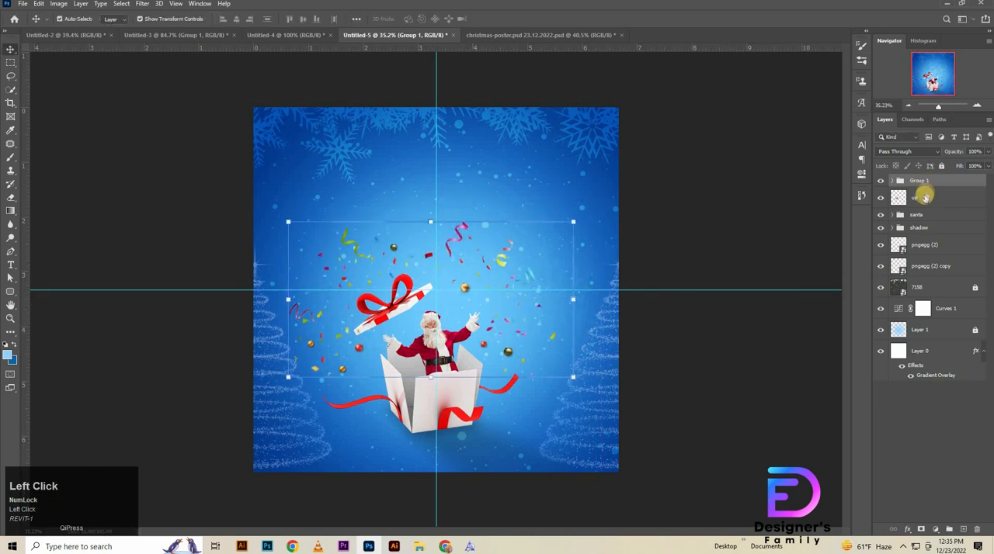
left_click_drag(924, 199, 939, 180)
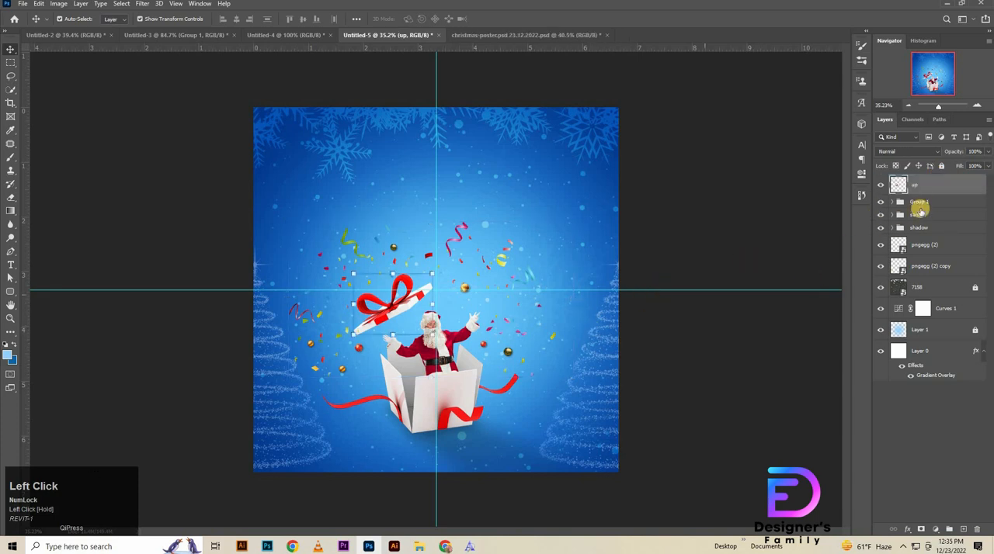
Step: Scale the confetti group Group 1 to about 101% and shift it slightly up and to the right around Santa
left_click(925, 202)
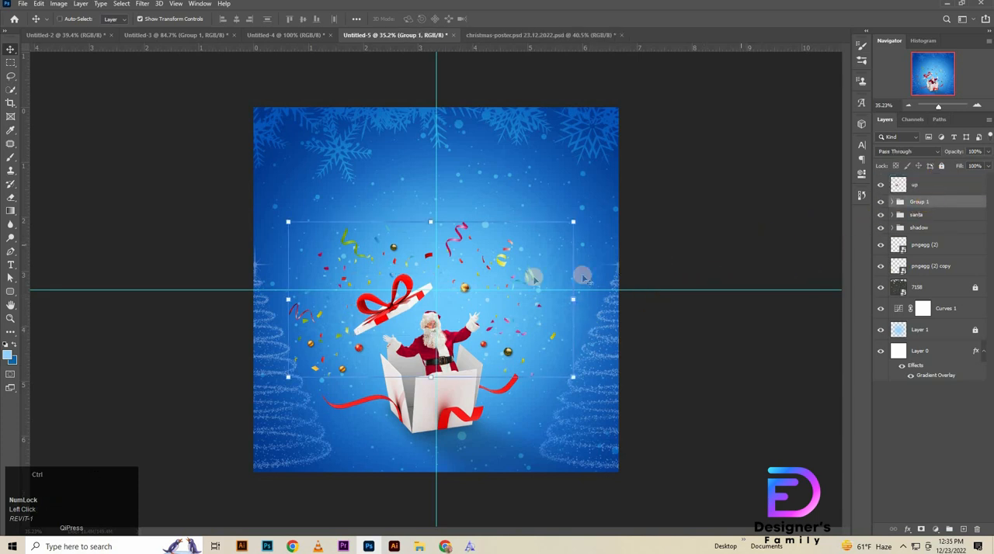
key("ctrl+t")
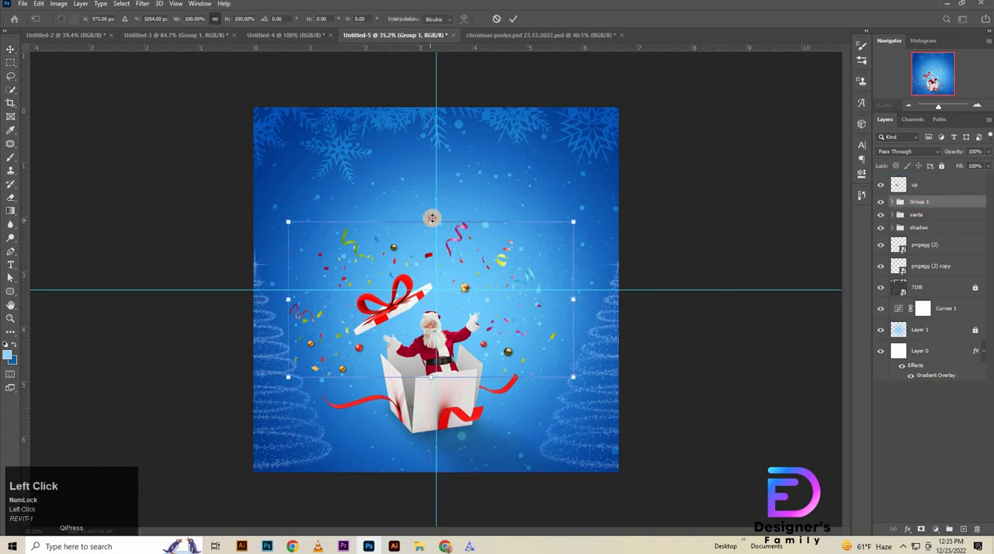
left_click_drag(432, 219, 431, 216)
left_click_drag(440, 265, 443, 264)
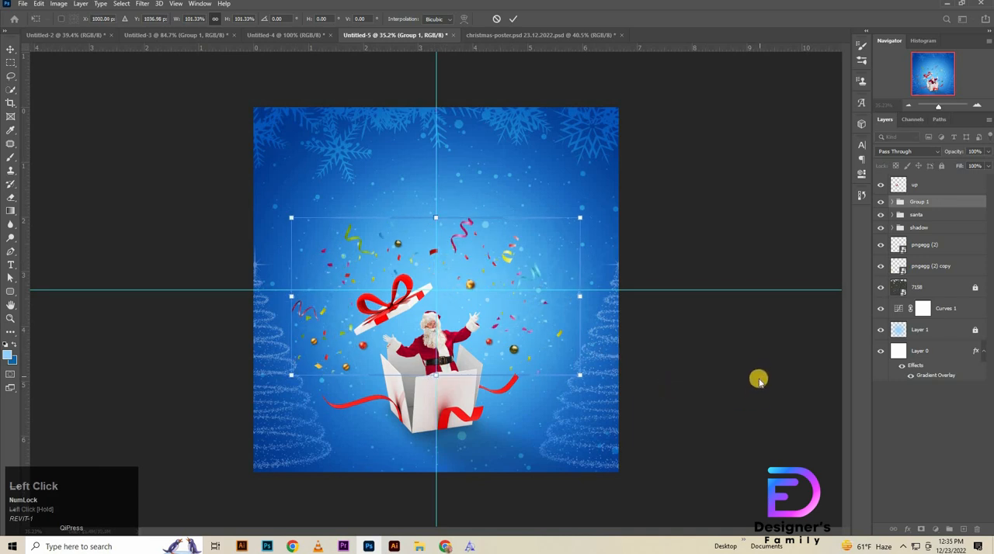
left_click(752, 409)
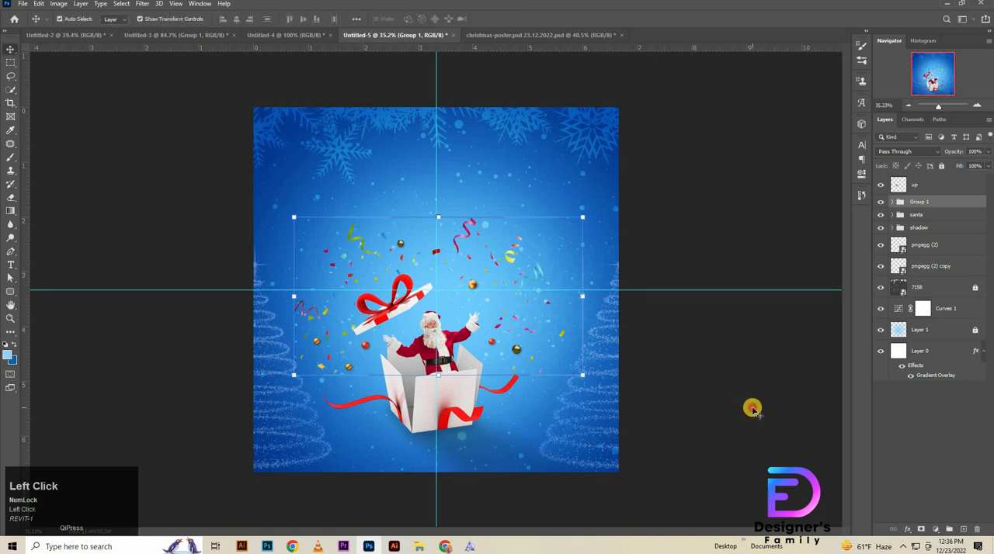
left_click(287, 372)
Step: Copy the Gift group from the Untitled-4 document into the Untitled-5 poster and resize it as a row above the confetti
left_click(259, 34)
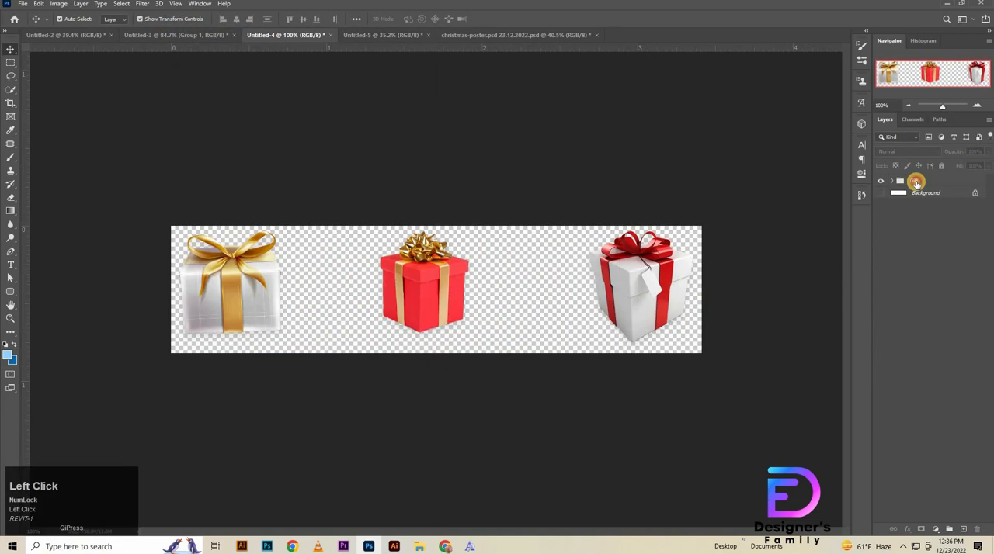
left_click_drag(916, 183, 434, 195)
key("ctrl+t")
left_click(696, 208)
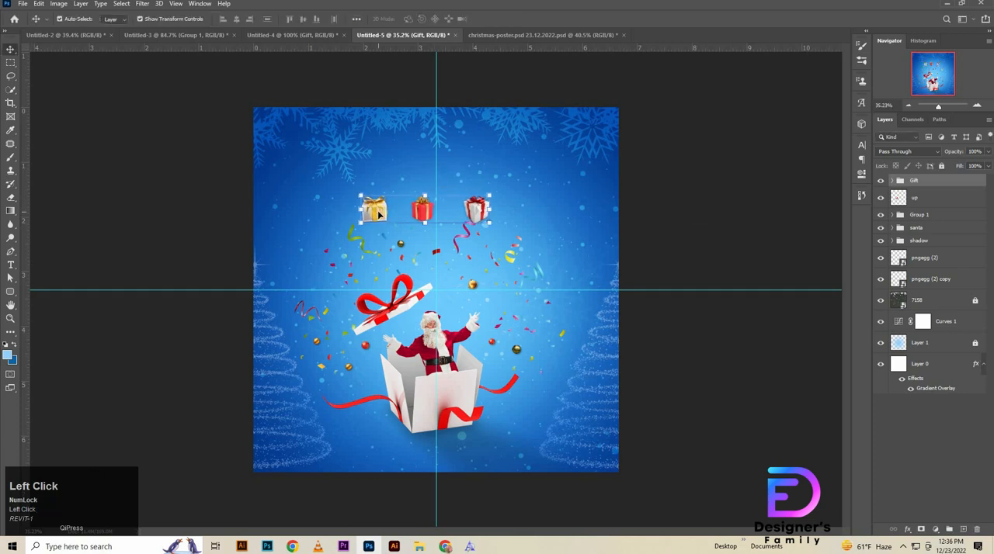
Step: Move the white gift with the gold ribbon to the left of the box lid, then tilt and resize it
left_click_drag(378, 212, 315, 291)
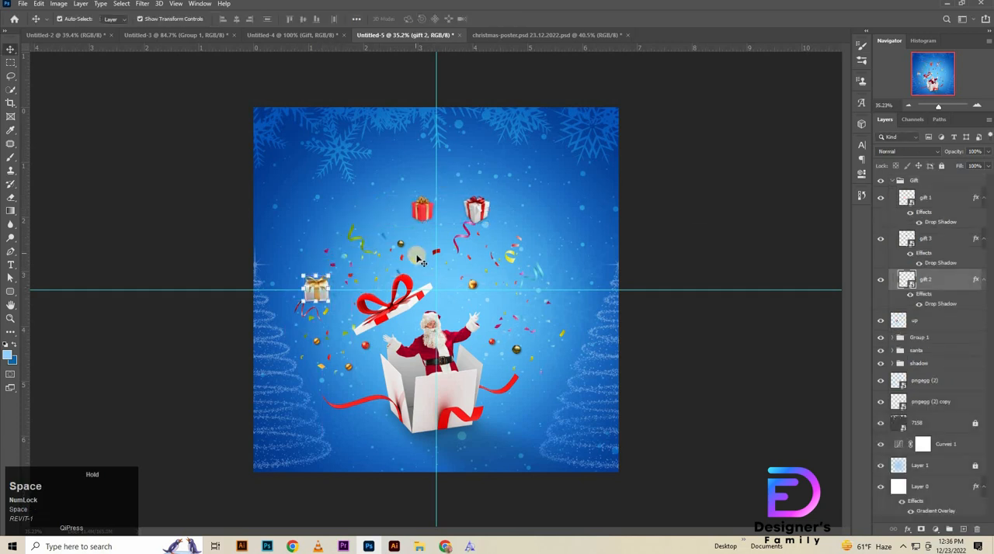
left_click_drag(400, 275, 466, 281)
left_click_drag(341, 286, 378, 305)
left_click_drag(292, 337, 306, 298)
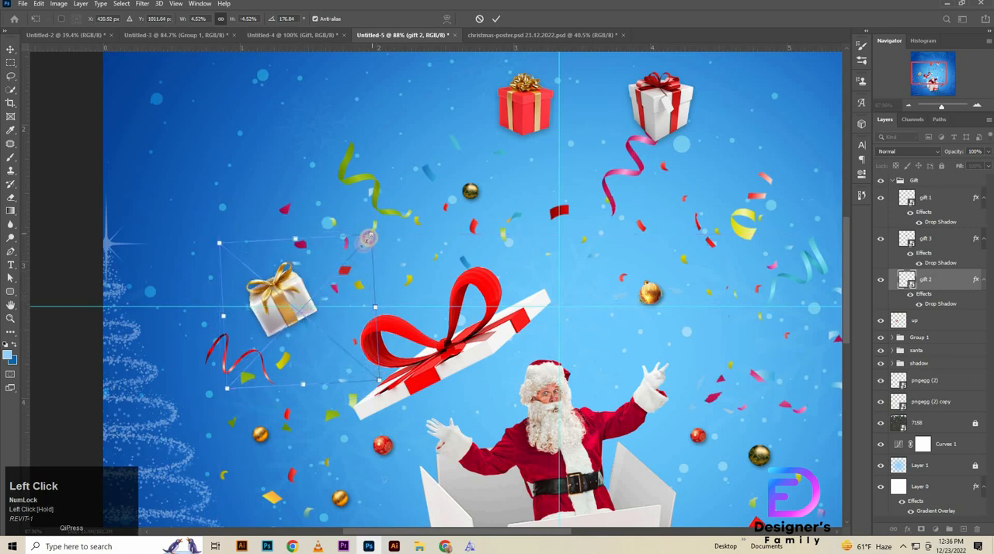
left_click_drag(371, 233, 361, 243)
left_click_drag(307, 293, 305, 290)
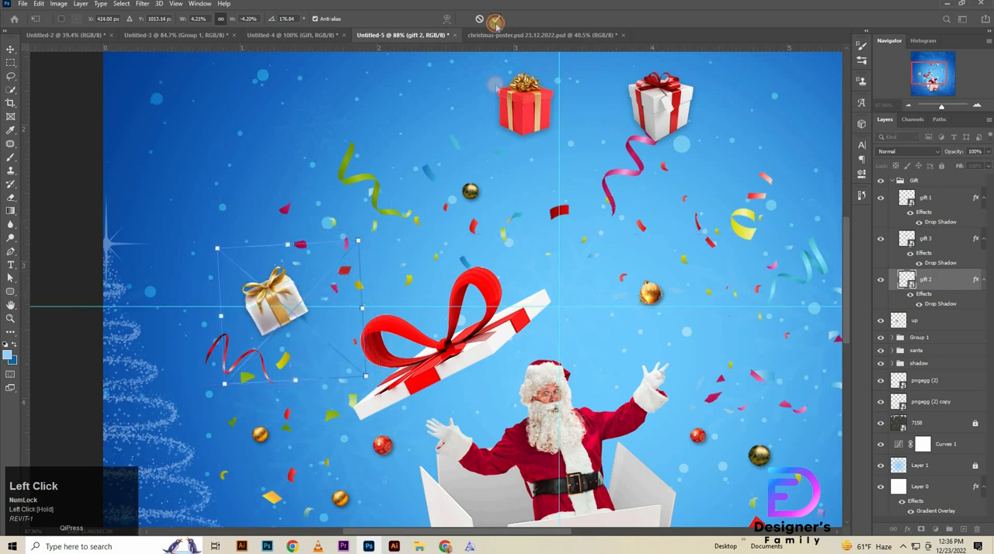
left_click(495, 24)
Step: Tilt the red gift clockwise and nudge it into place near the vertical guide above the box lid
key("space")
left_click_drag(541, 275, 412, 328)
left_click_drag(396, 167, 492, 193)
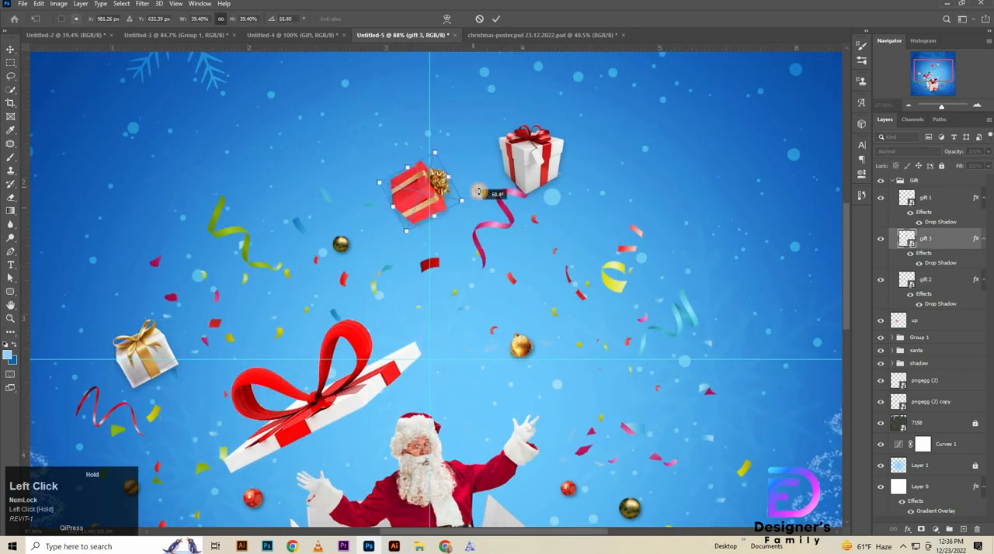
left_click_drag(428, 204, 425, 206)
left_click(502, 23)
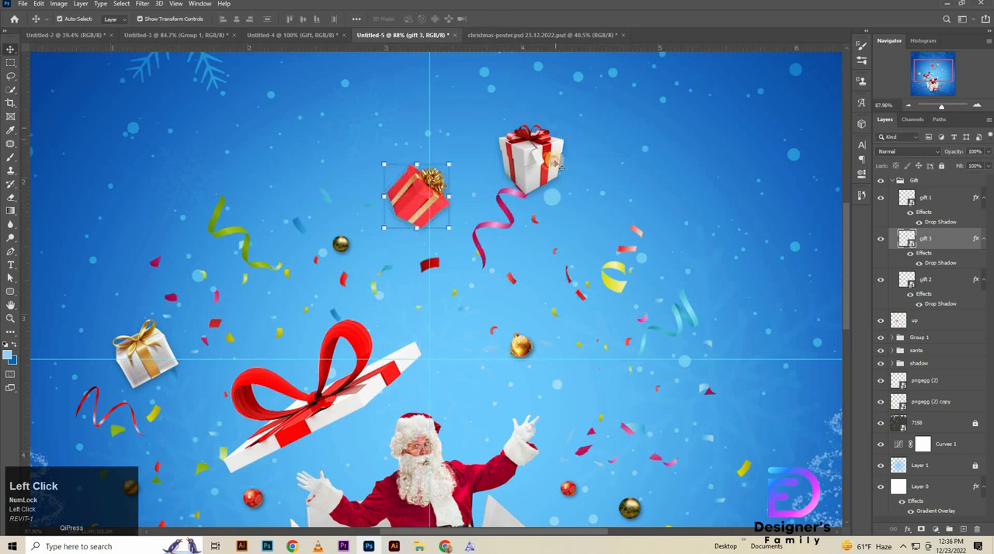
Step: Move the white gift with the red ribbon to the right of Santa's raised hand, tilting and shrinking it slightly
left_click_drag(530, 155, 701, 373)
key("ctrl+t")
left_click(496, 21)
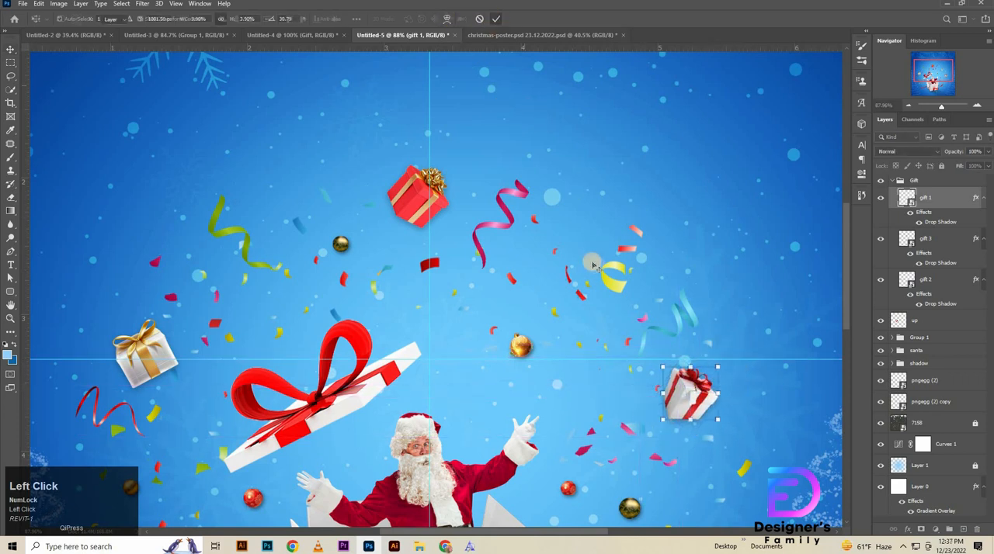
Step: Shrink the gold-ribbon gift to a 3.75% scale and nudge it slightly beside the box lid
key("ctrl+space")
mouse_move(593, 262)
left_mouse_down()
mouse_move(560, 286)
mouse_move(593, 265)
left_mouse_up()
left_click_drag(404, 292, 483, 255)
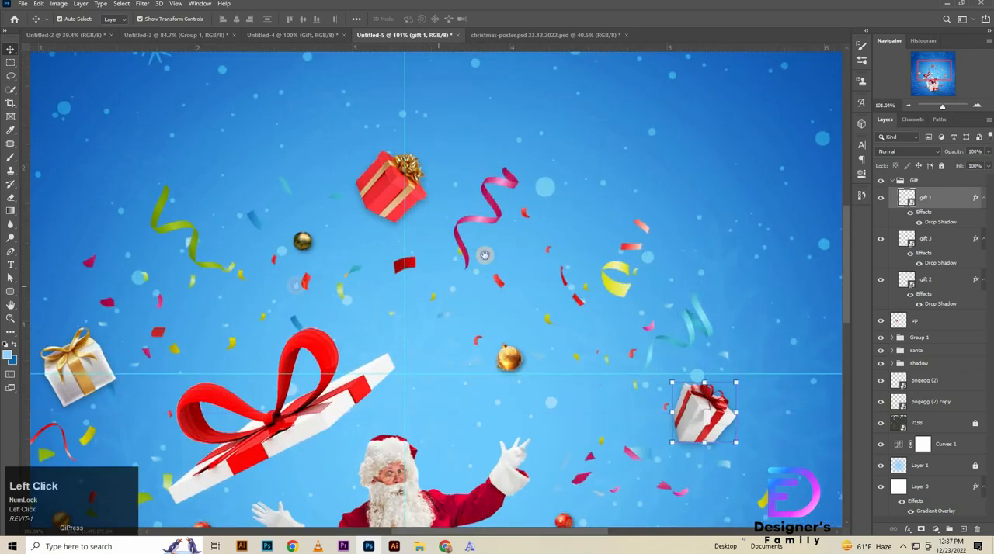
left_click(240, 302, "ctrl")
key("ctrl+t")
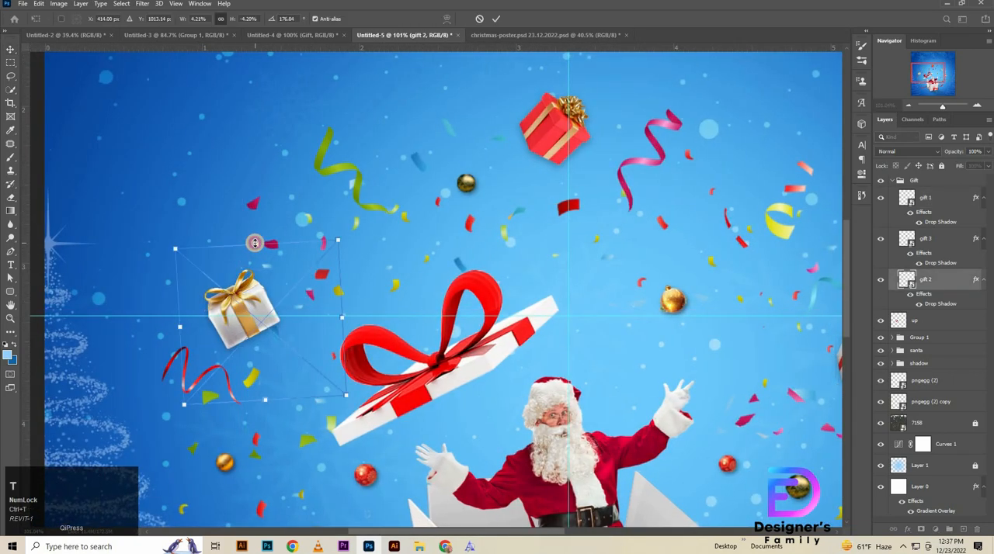
left_click_drag(252, 242, 284, 282)
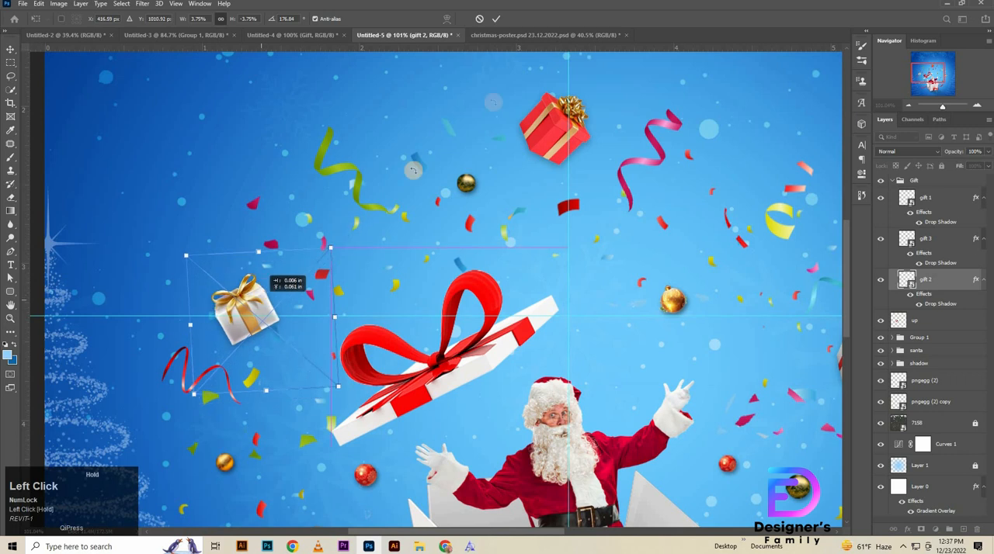
left_click(497, 18)
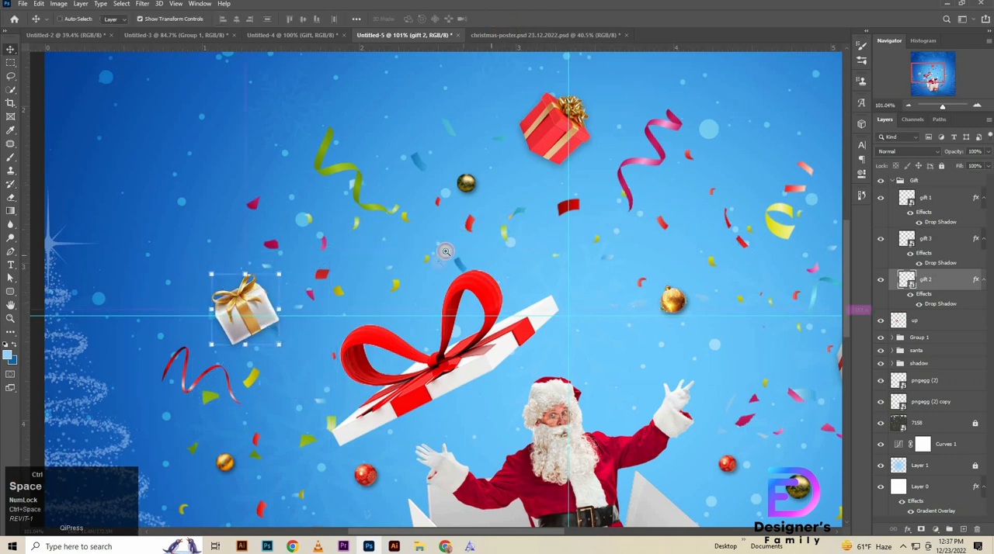
Step: Collapse the Gift group and move the up layer above it to the top of the layer stack
left_click_drag(441, 255, 339, 264)
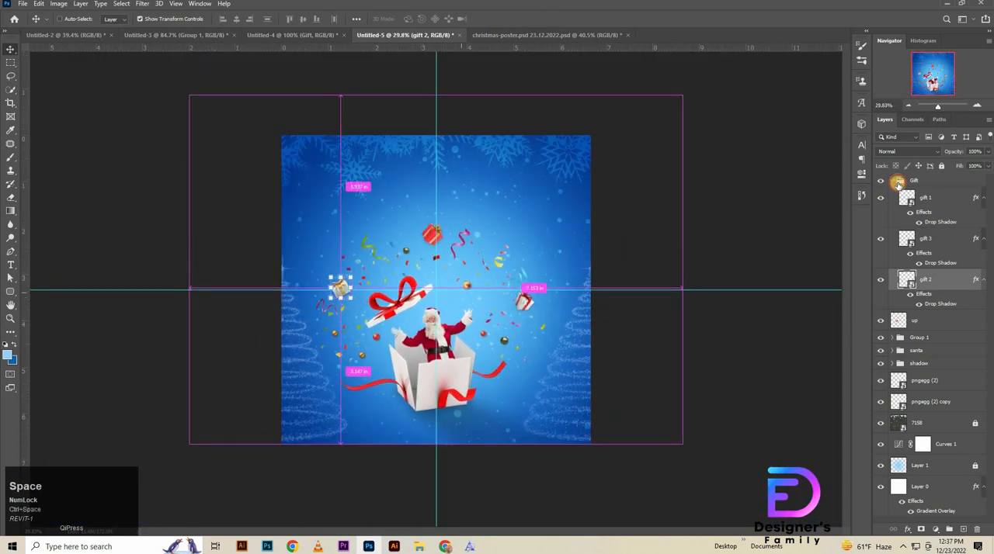
left_click(898, 182)
left_click(893, 181)
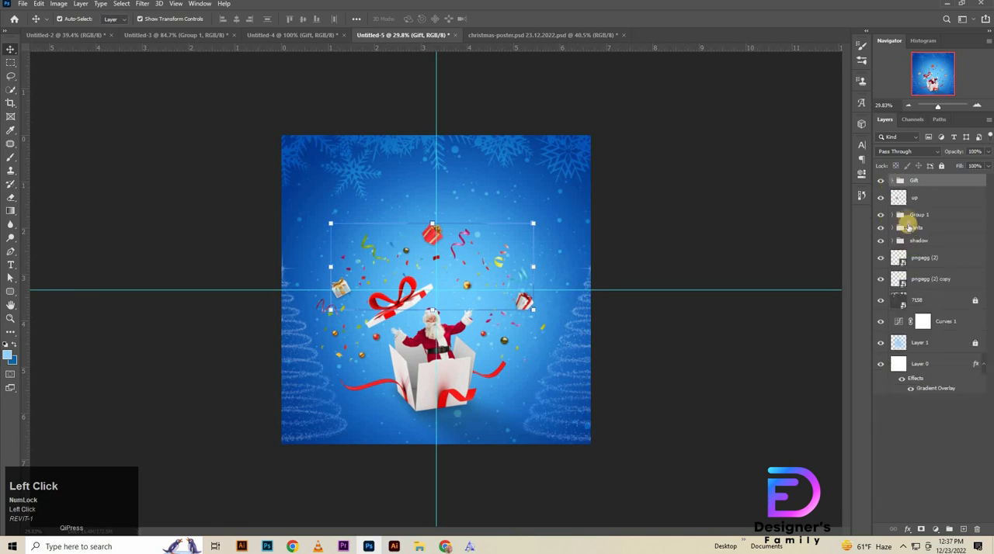
left_click(911, 218)
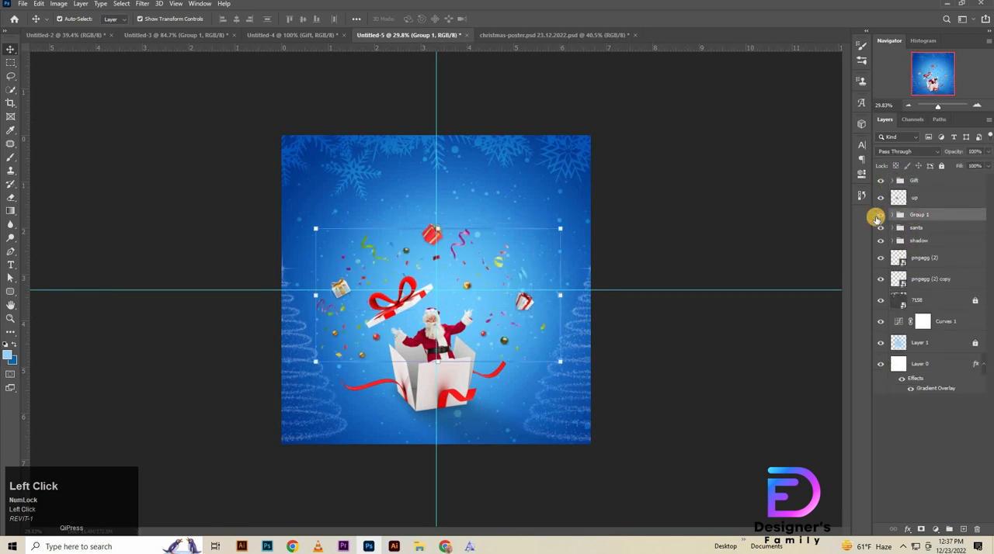
left_click_drag(917, 200, 924, 167)
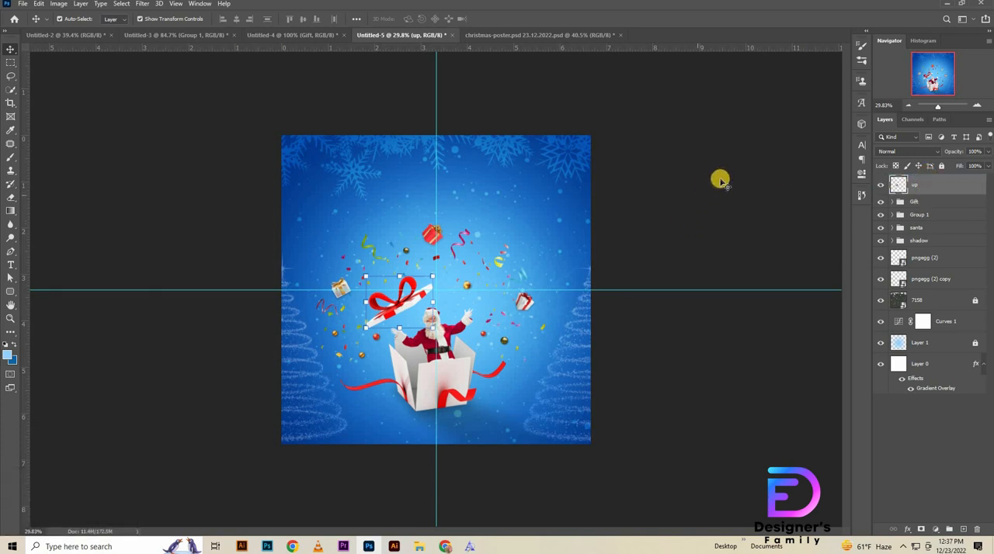
Step: Add the text "Christmas" in white (ffffff) in the Adinda font near the top of the poster
left_click(60, 144)
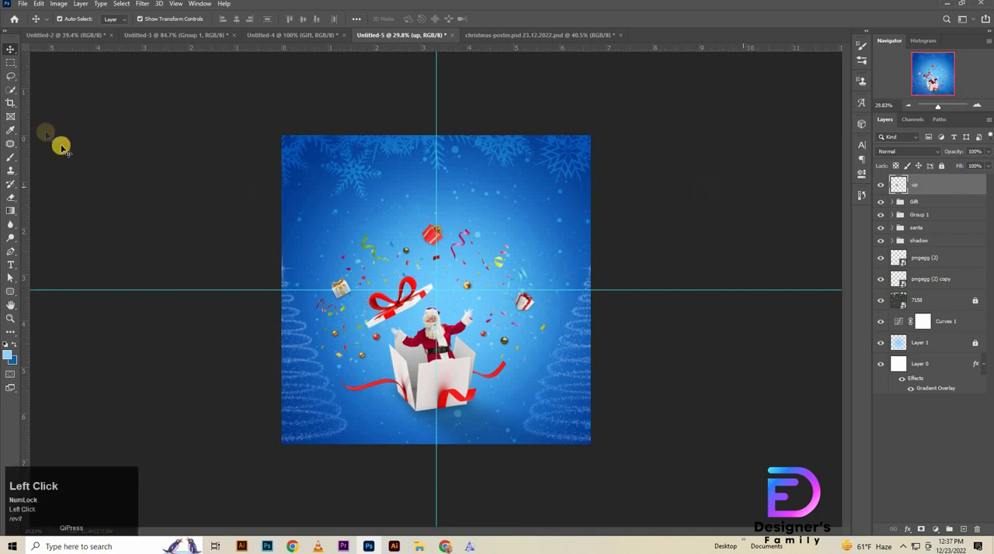
left_click(11, 265)
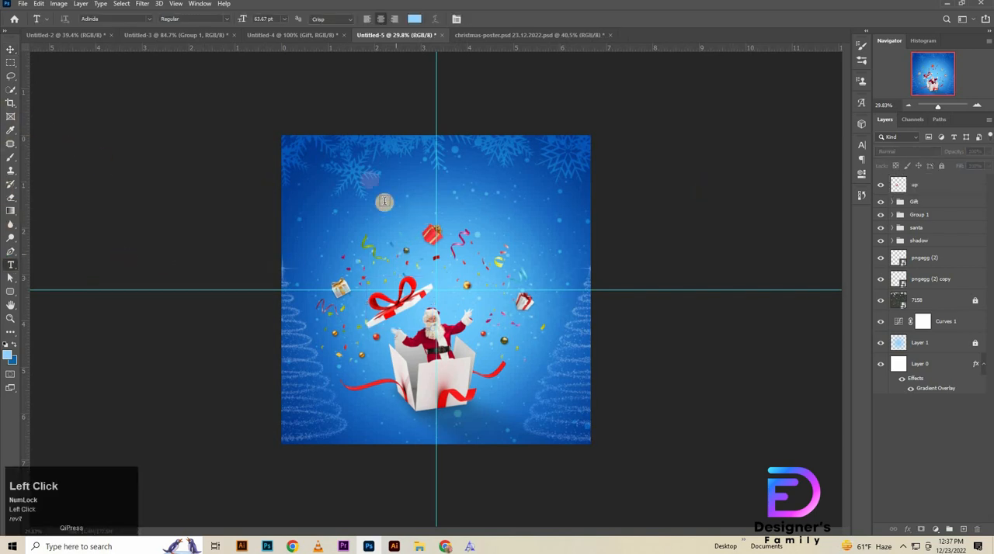
left_click(370, 180)
left_click(414, 18)
left_click_drag(408, 228, 386, 141)
left_click(666, 188)
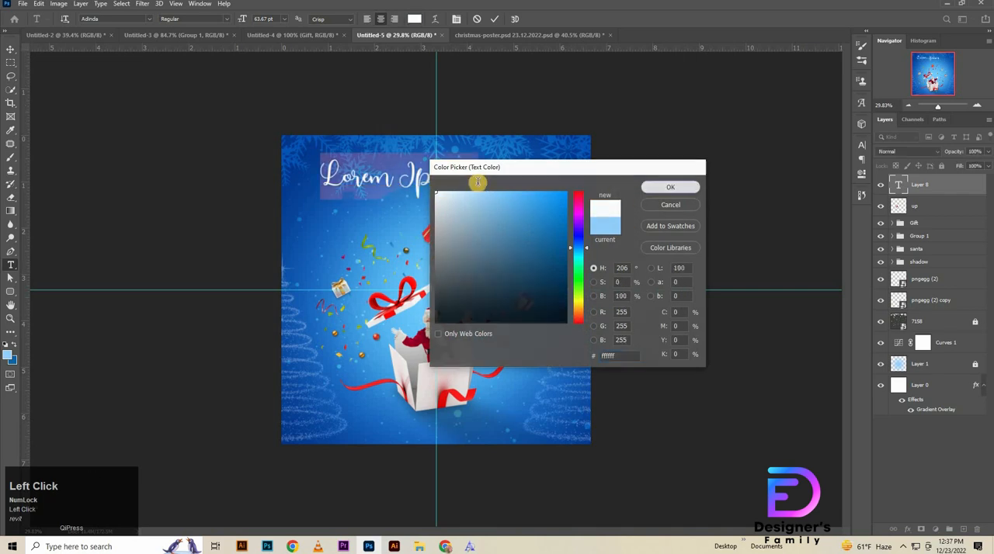
key("BackSpace")
type("C")
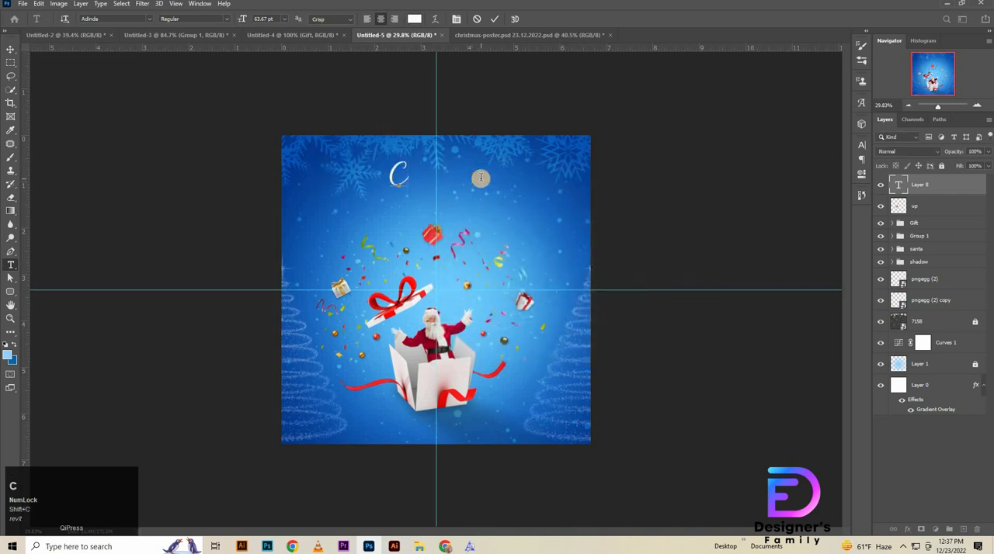
type("hristmas")
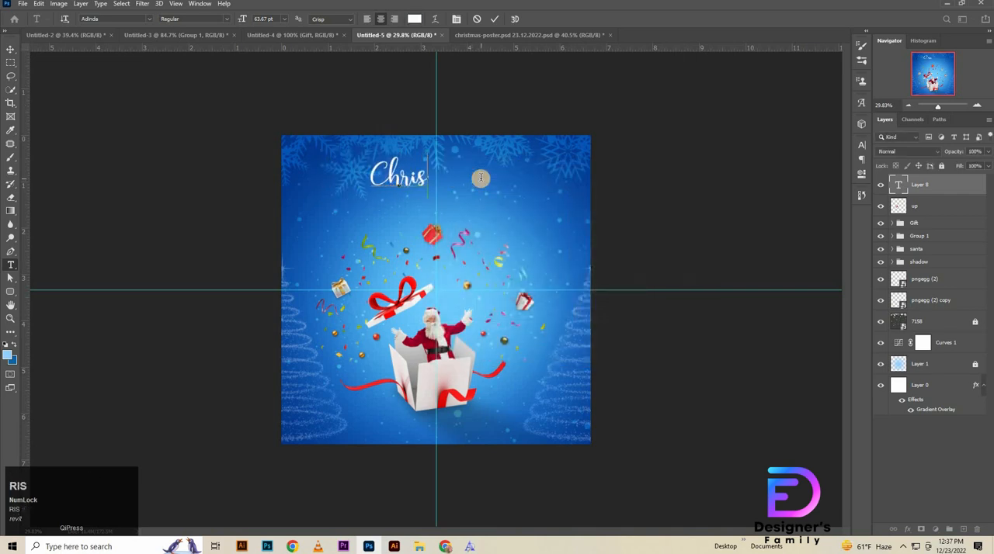
left_click(8, 48)
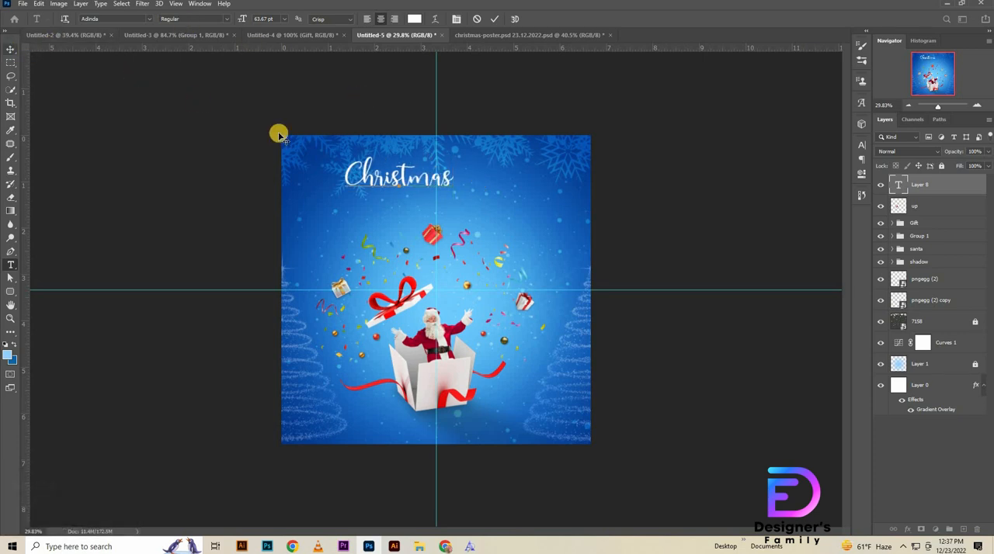
Step: Set the Christmas text size to 99 pt and centre it on the vertical guide just above the red gift
left_click(861, 144)
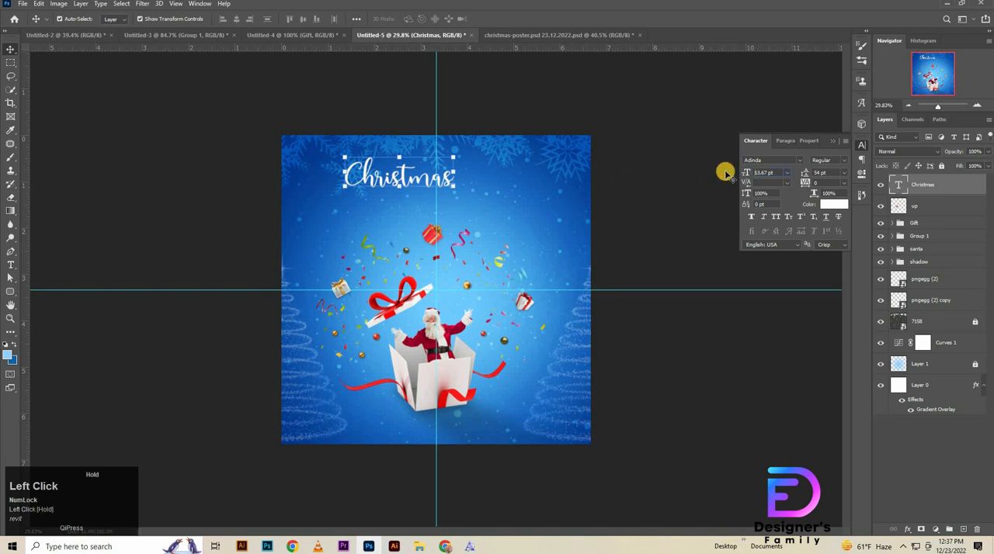
left_click(776, 172)
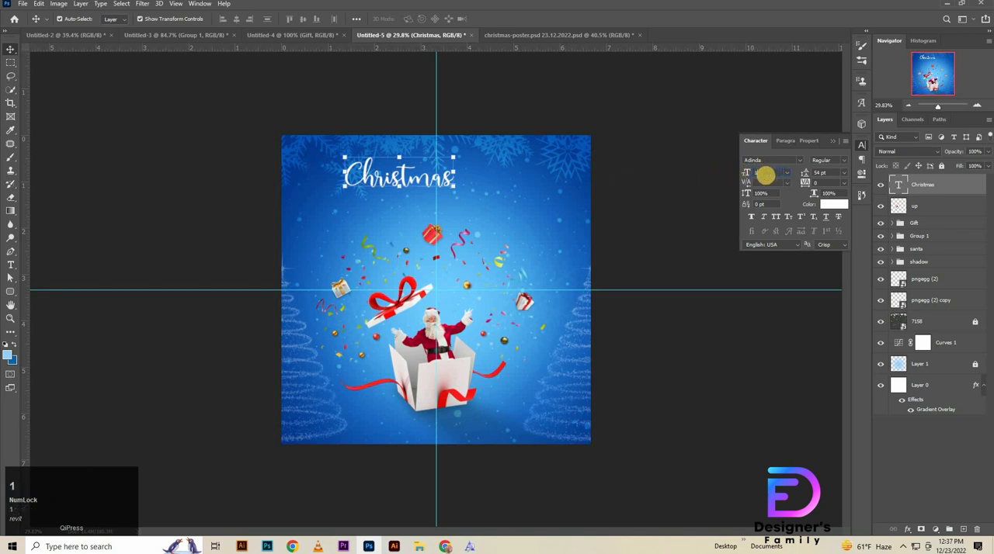
left_click(922, 188)
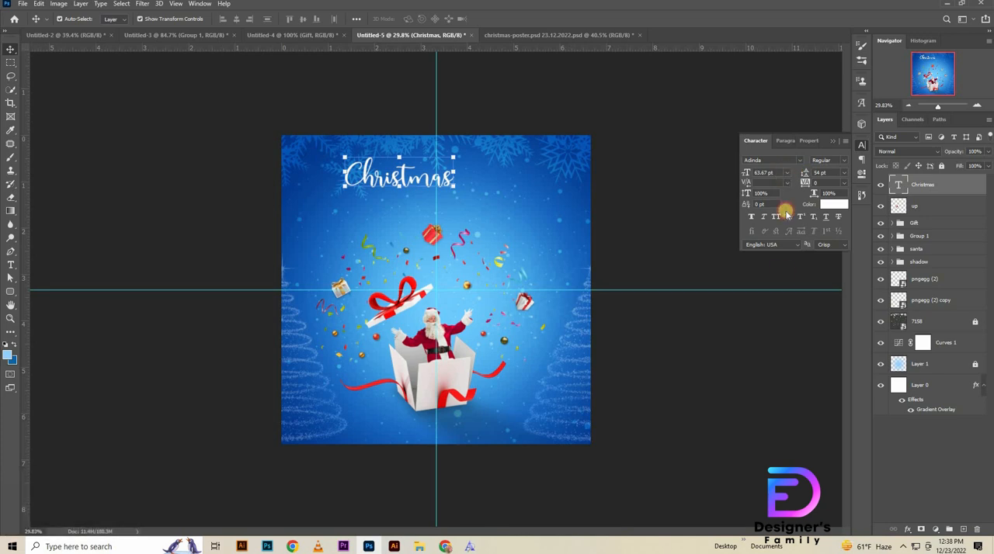
left_click(785, 173)
left_click(776, 304)
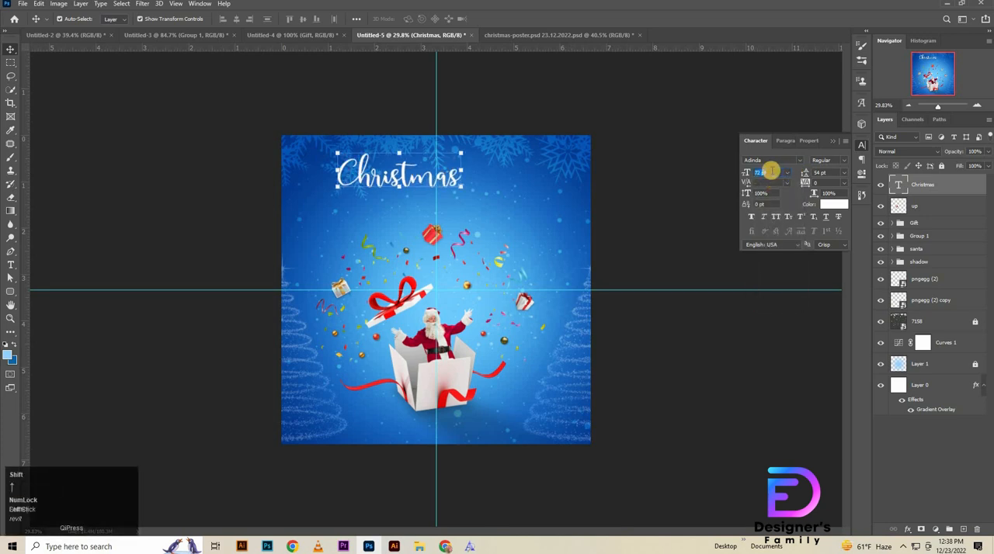
key("shift+Up")
key("shift+Up")
key("shift+Up")
key("shift+Down")
key("Up")
key("Up")
key("Up")
key("Up")
key("Up")
key("Up")
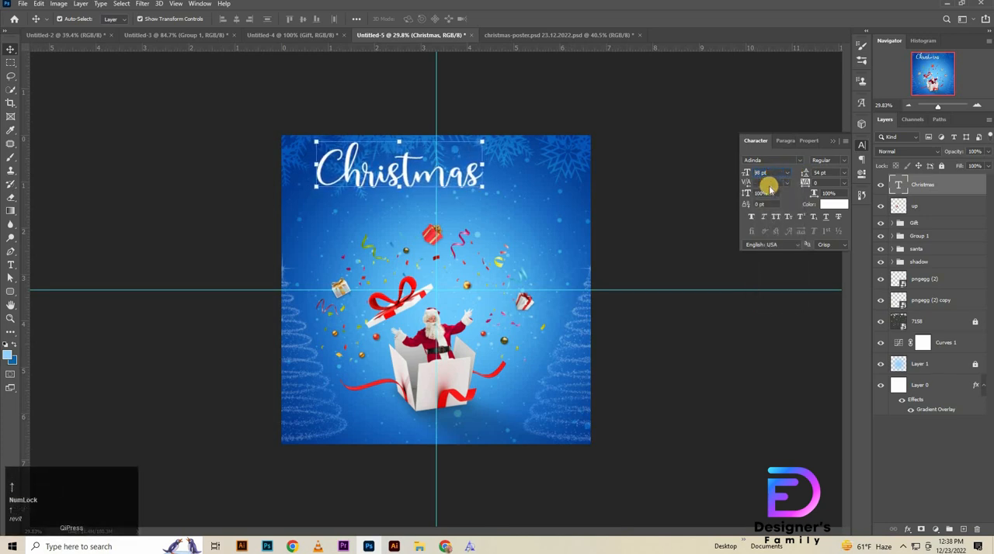
key("Up")
left_click_drag(466, 173, 504, 208)
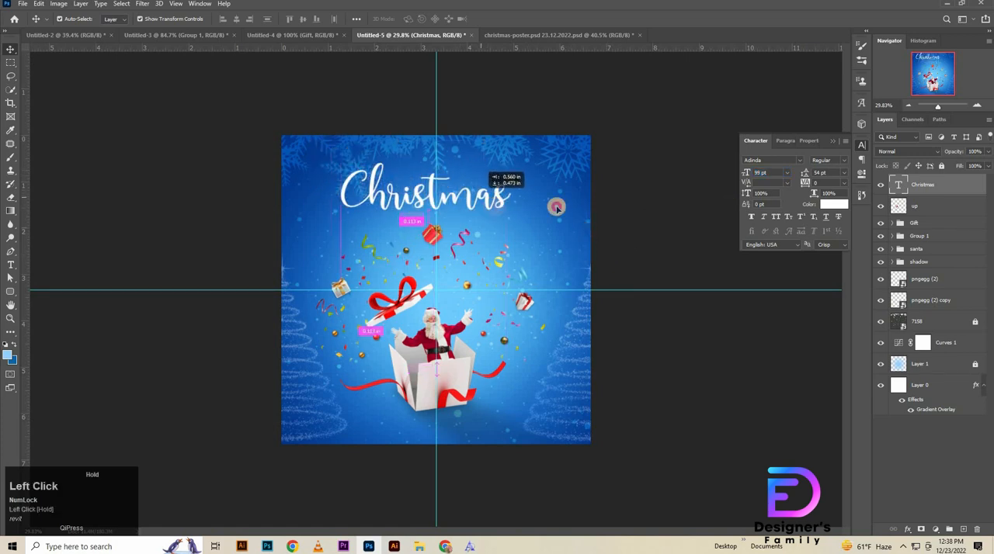
left_click(687, 227)
Step: Duplicate the Christmas text layer and shrink the copy to about 58.89 pt, placed above the original text
left_click(929, 189)
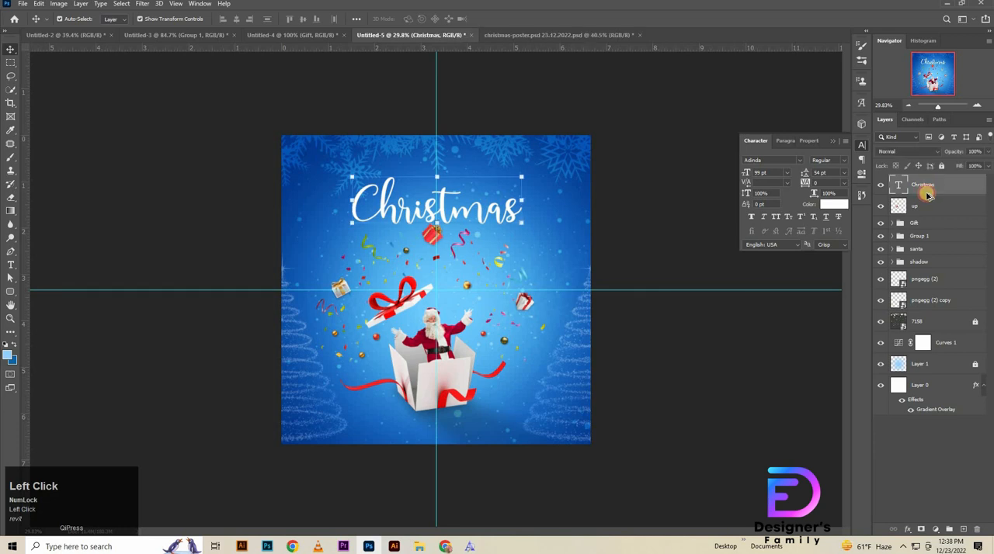
mouse_move(927, 191)
left_mouse_down()
mouse_move(927, 203)
mouse_move(939, 184)
left_mouse_up()
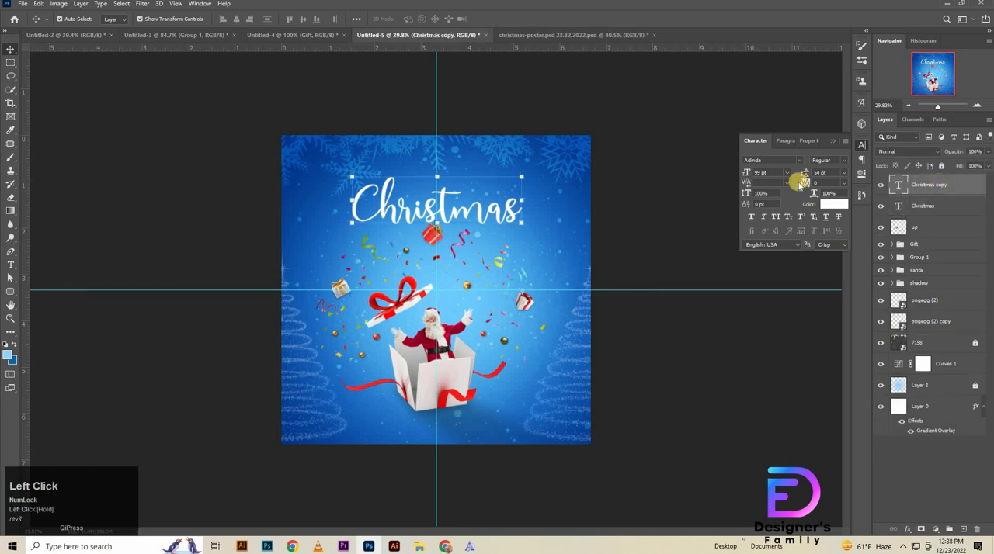
key("ctrl")
key("ctrl+t")
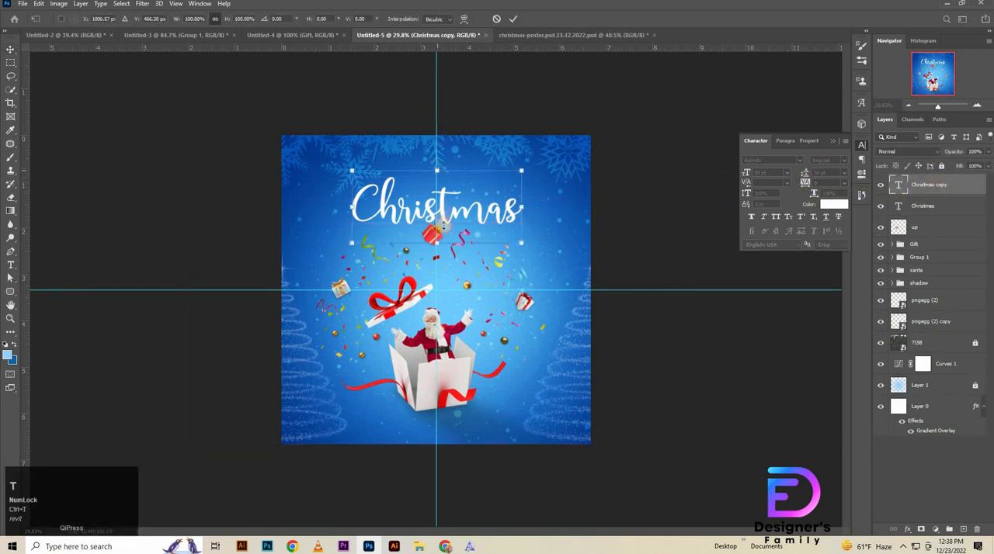
left_click_drag(437, 169, 592, 171)
left_click(635, 252)
Step: Change the copied text's font to Fjalla One and replace its wording with "MERRY"
key("t")
left_click_drag(795, 156, 865, 148)
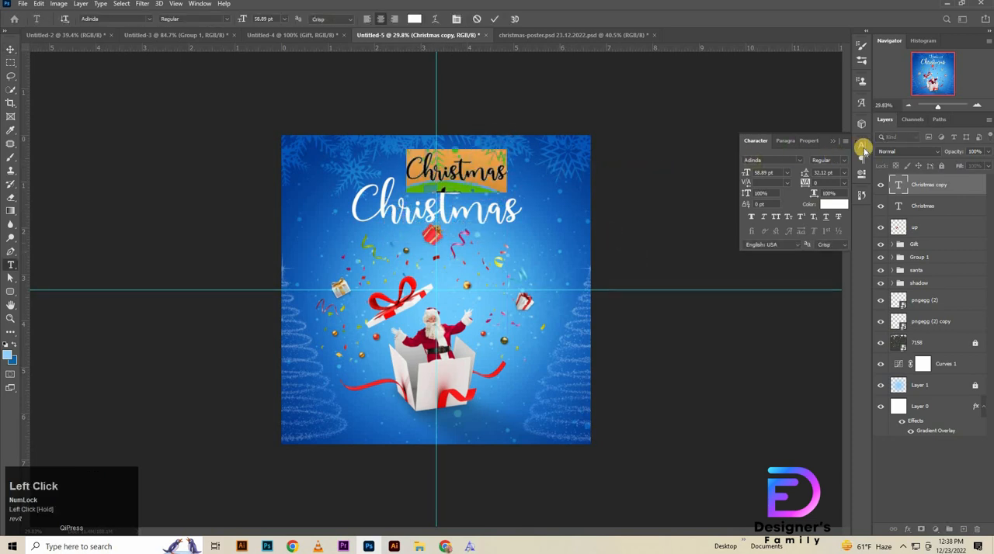
left_click(150, 19)
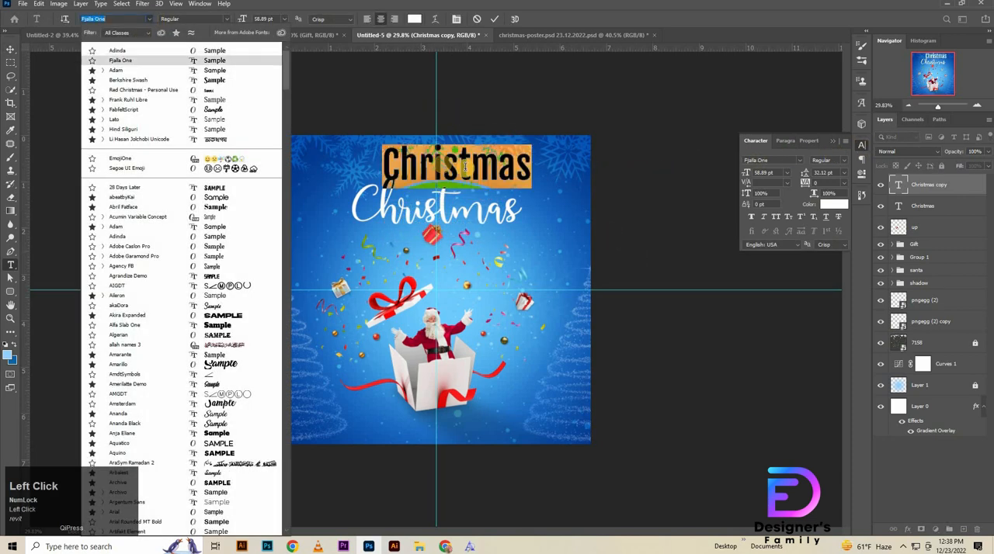
left_click(130, 56)
key("Caps_Lock")
type("ME")
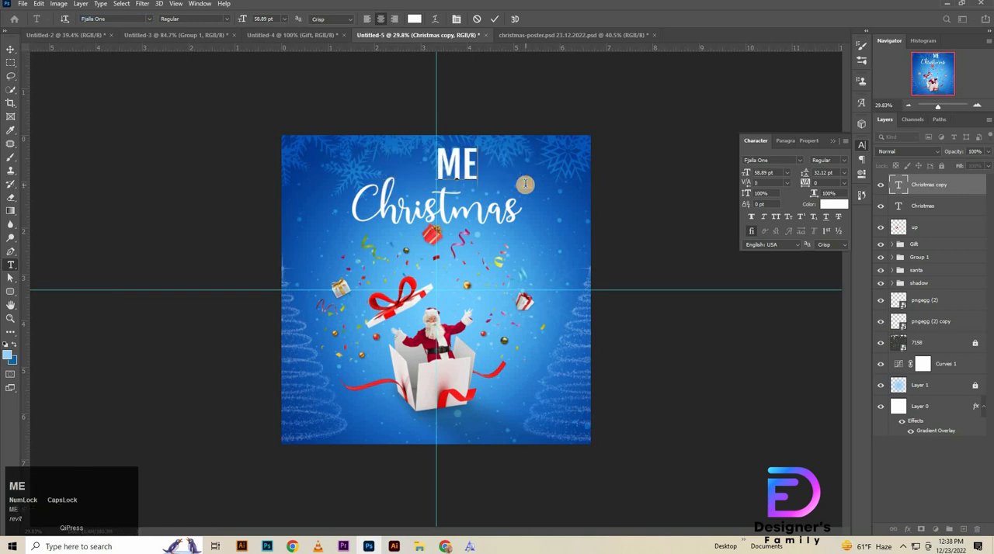
type("RRY")
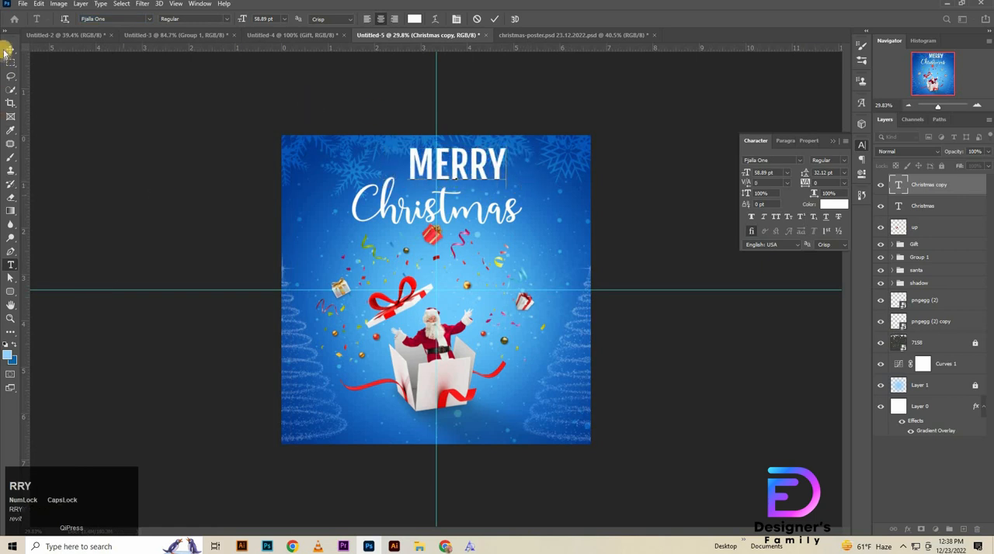
left_click(8, 50)
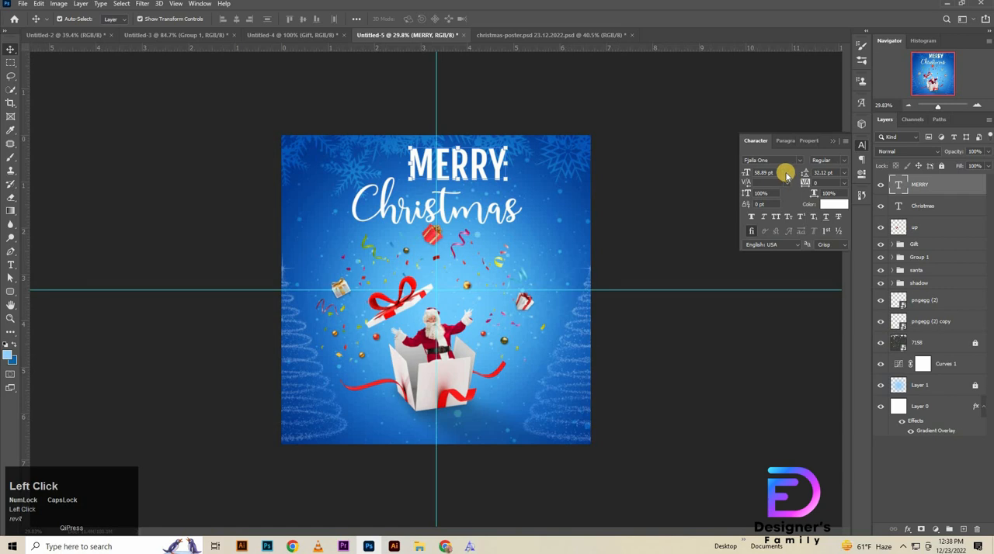
Step: Set the MERRY text size to 41 pt and colour it red (fc0505)
left_click_drag(752, 172, 701, 196)
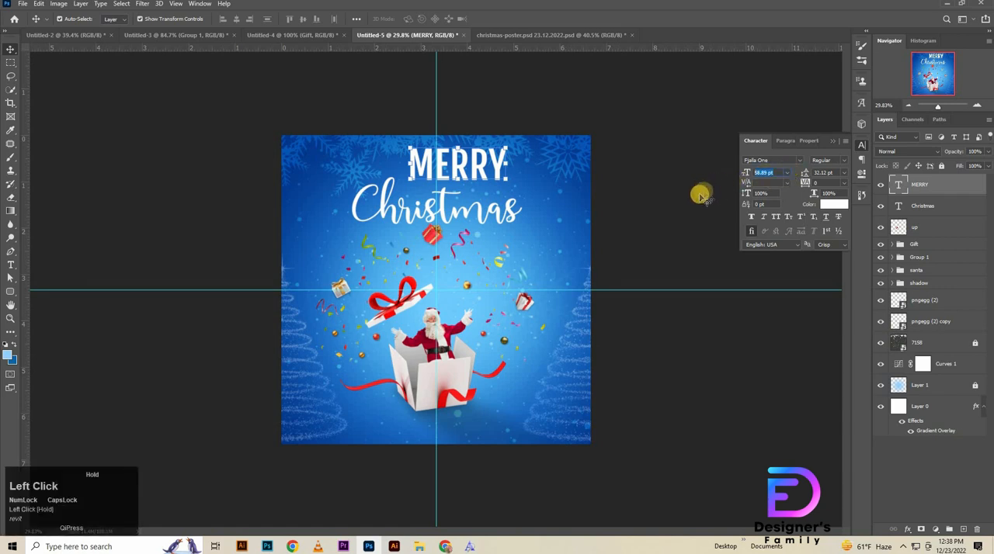
type("4")
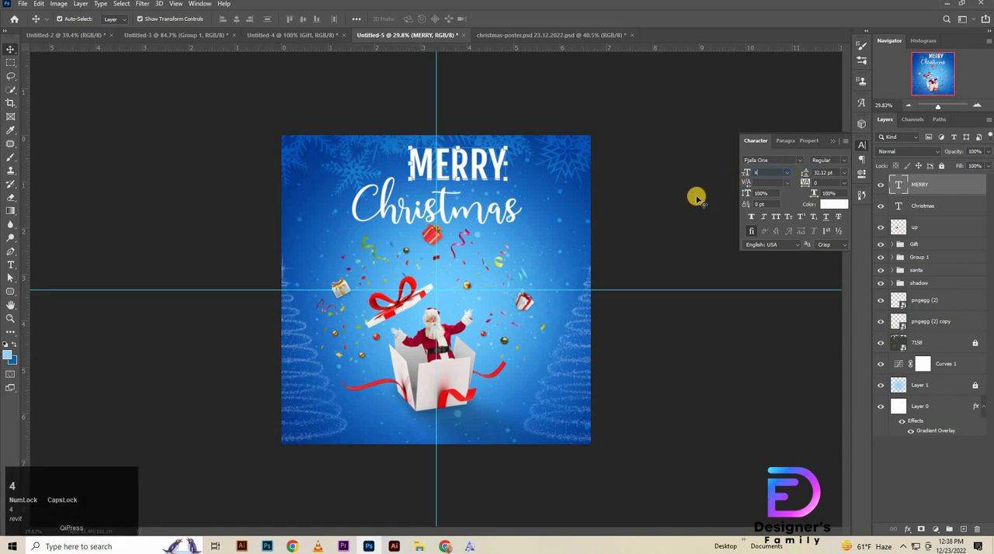
type("2")
key("Return")
left_click(833, 204)
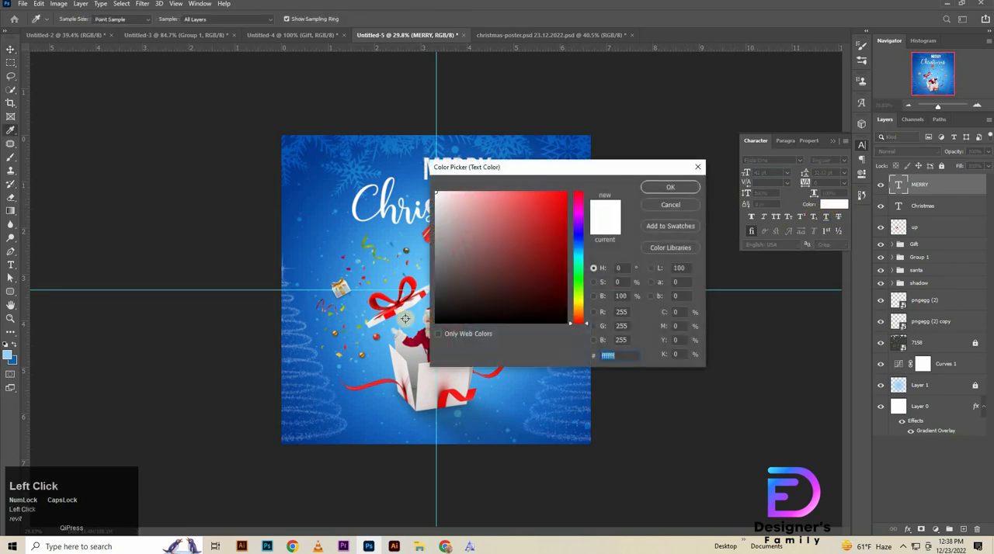
left_click(566, 192)
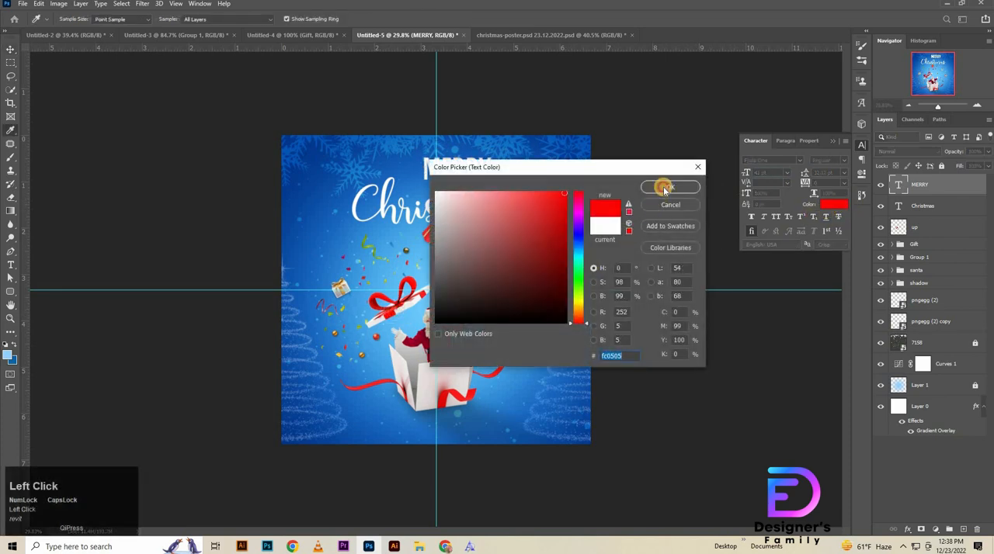
left_click(662, 188)
Step: Align the MERRY and Christmas texts by their horizontal centres and deselect them
left_click(940, 212, "shift")
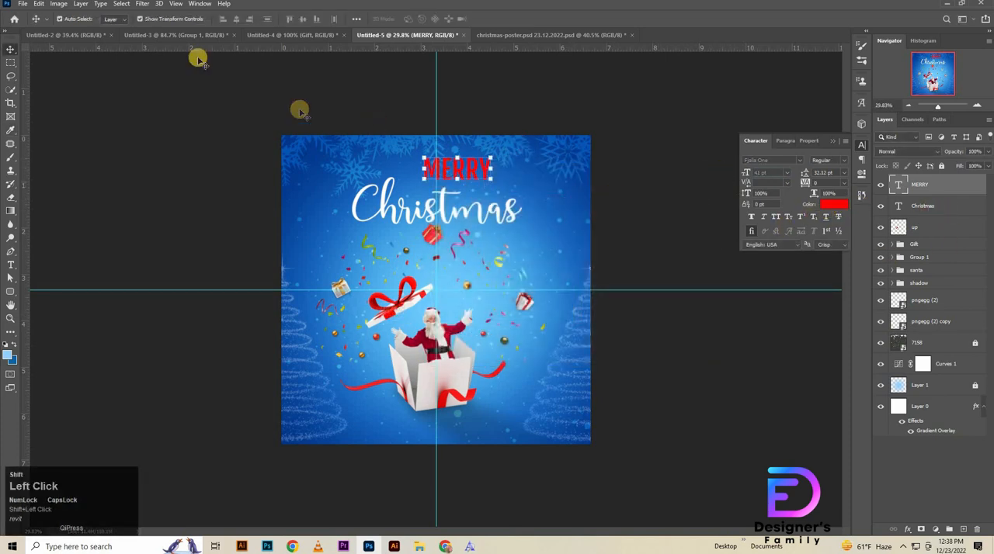
left_click(236, 19)
left_click(622, 327)
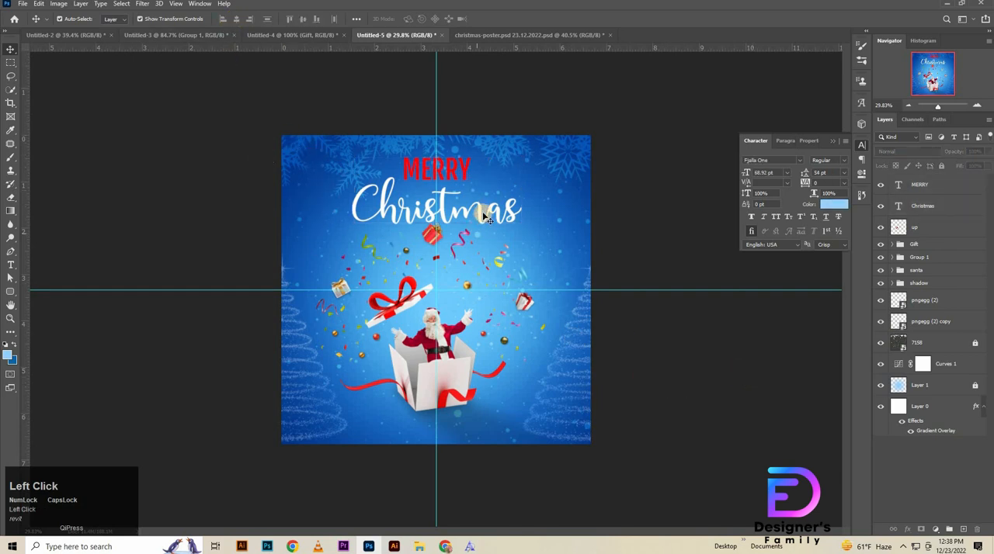
Step: Place the MERRY layer beneath the Christmas layer and lower the word behind the script text, nudging it slightly left and down
left_click(483, 225)
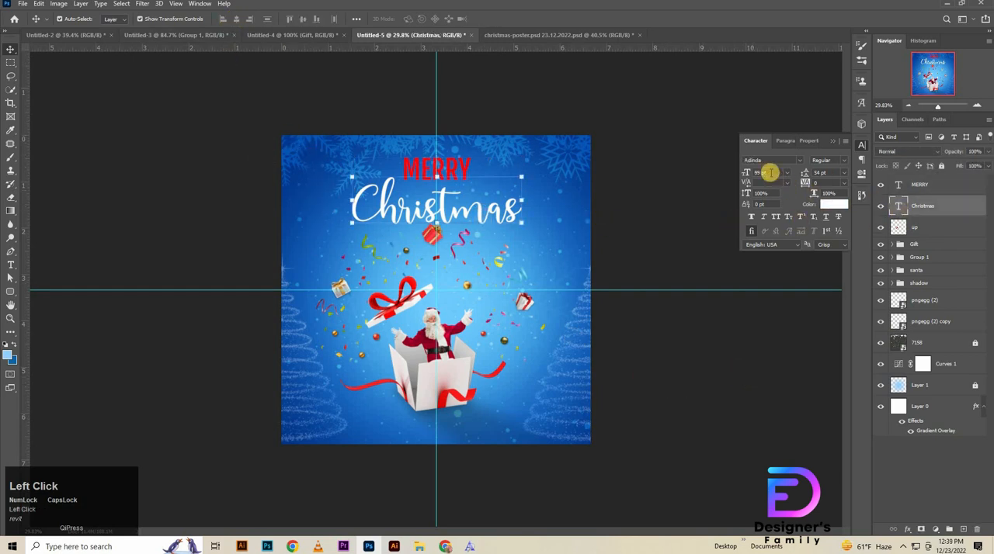
left_click_drag(457, 229, 506, 240)
left_click_drag(507, 242, 528, 331)
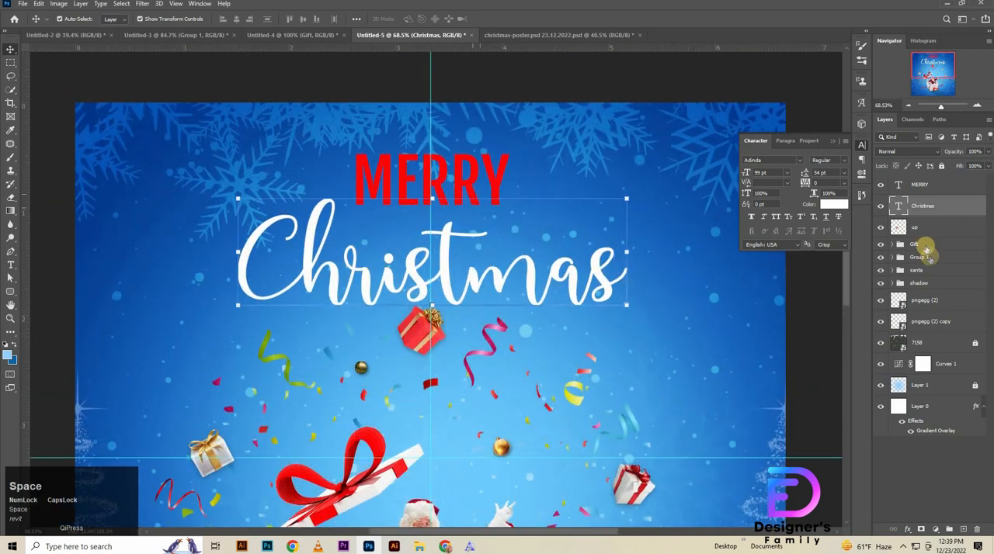
left_click(504, 190)
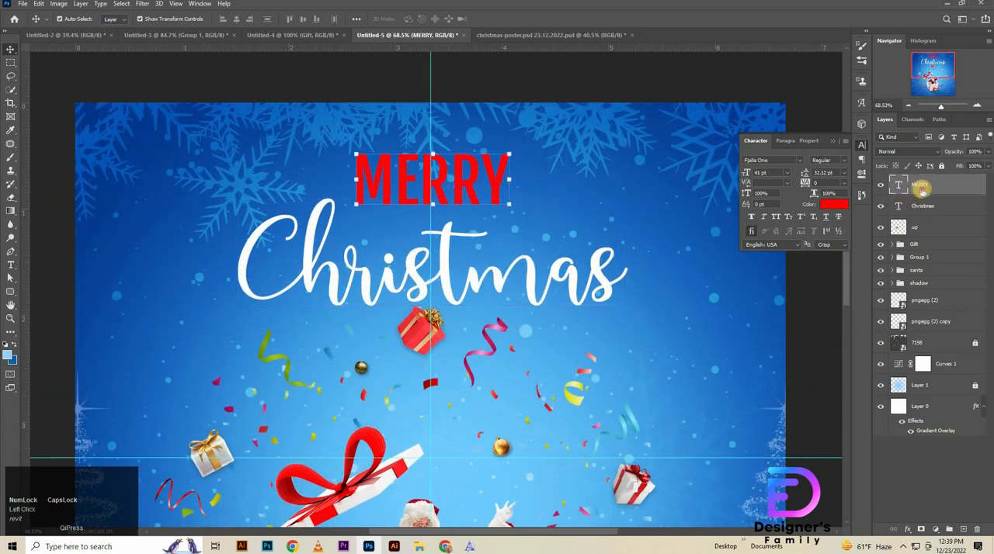
left_click_drag(921, 188, 924, 217)
left_click_drag(461, 203, 458, 214)
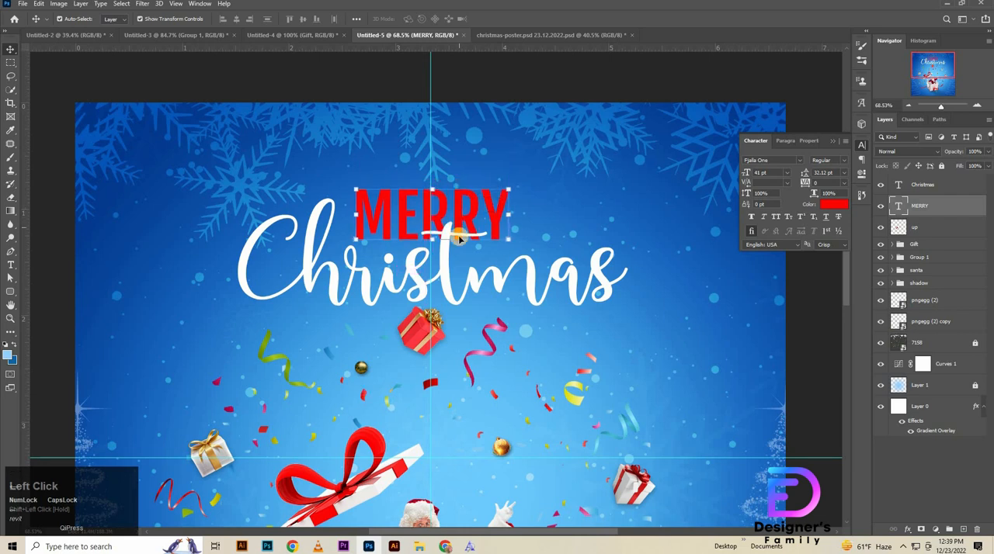
key("Left")
key("Left")
key("Left")
key("Left")
key("Left")
key("Left")
key("Down")
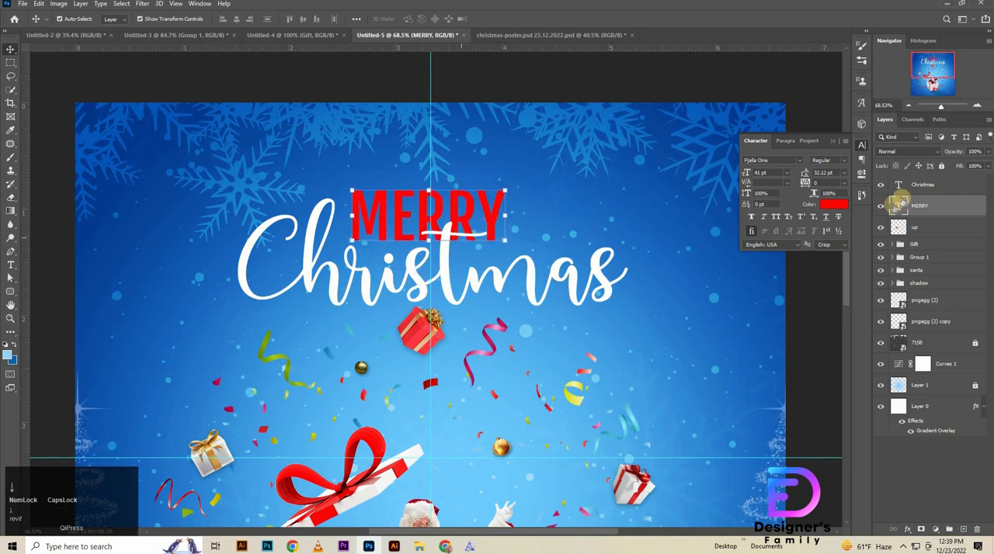
Step: Add a drop shadow to the Christmas text with 20% opacity, 131° angle, 5 px distance and 15 px size
left_click(925, 227)
double_click(953, 187)
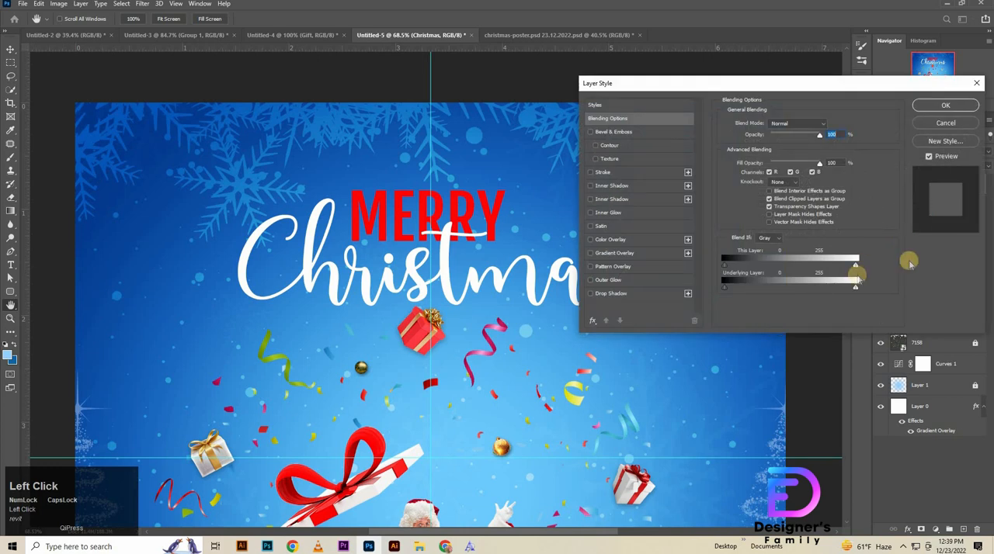
left_click(607, 294)
left_click_drag(829, 141, 812, 167)
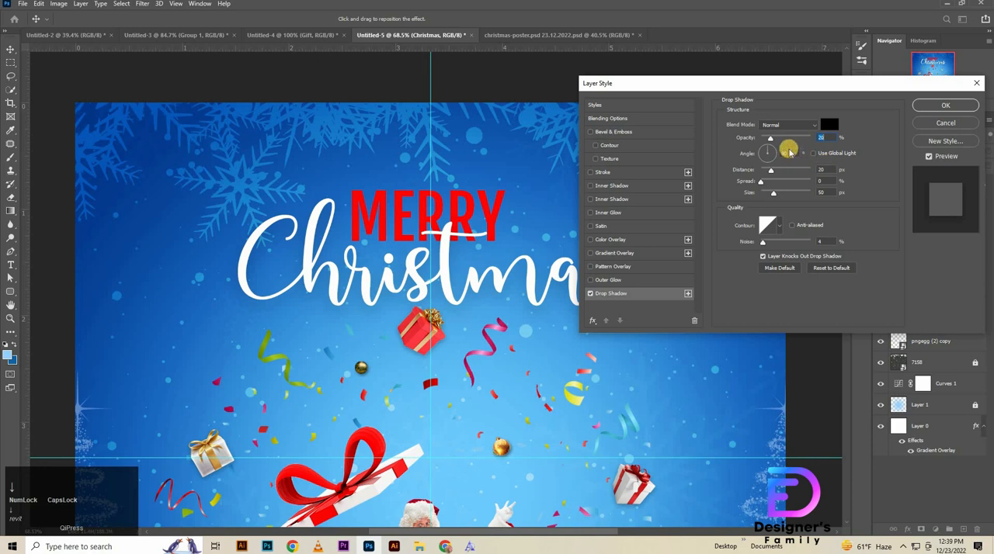
left_click(790, 152)
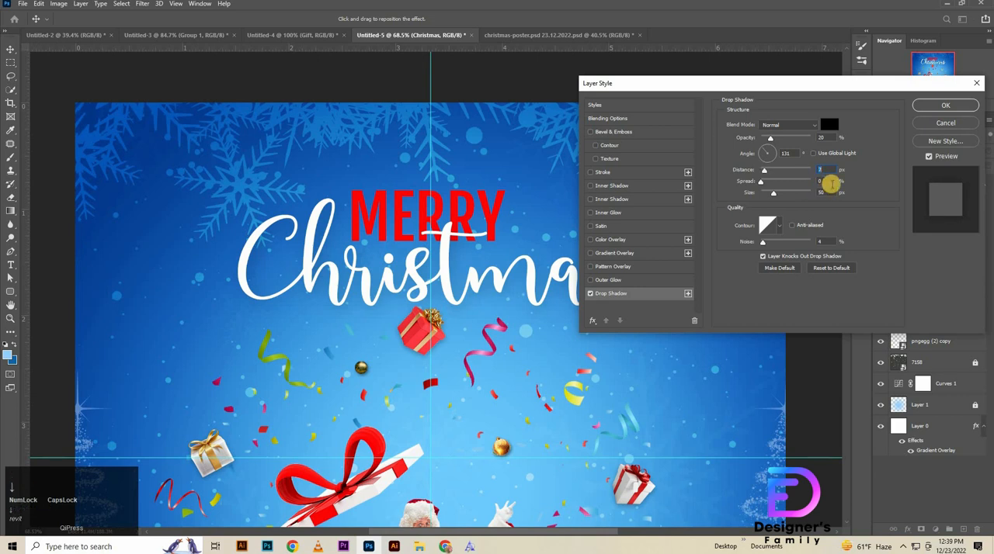
left_click(829, 182)
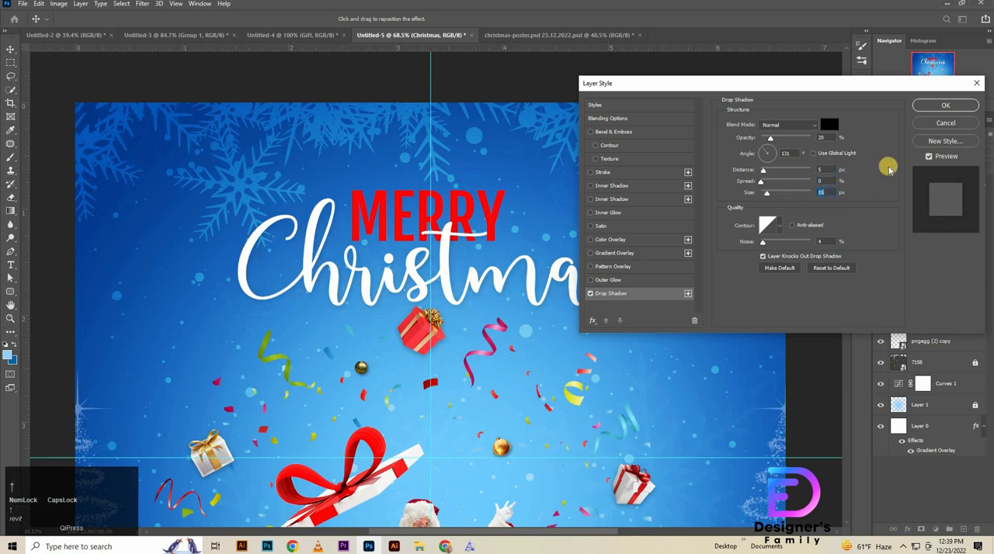
left_click(946, 106)
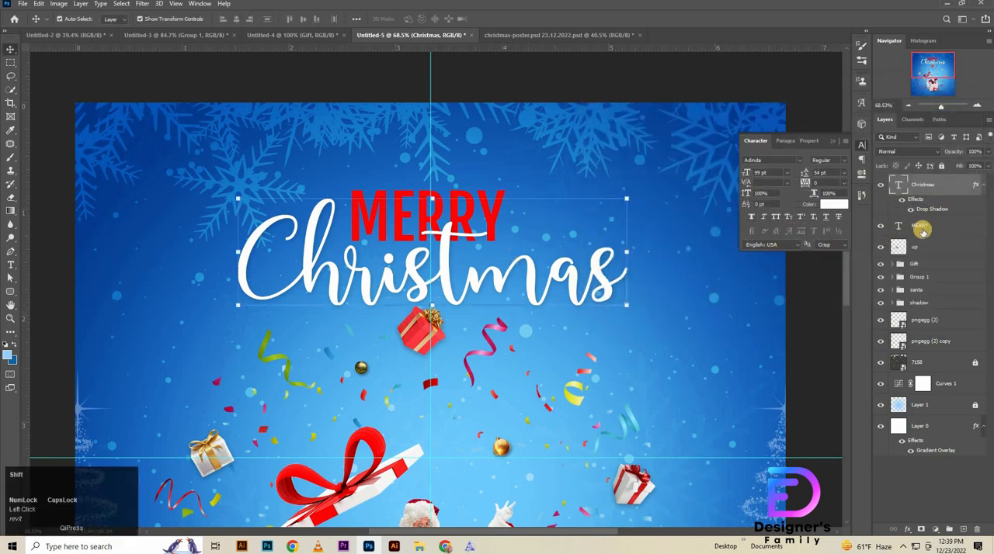
Step: Centre the Christmas and MERRY texts together horizontally on the canvas
left_click(921, 230, "shift")
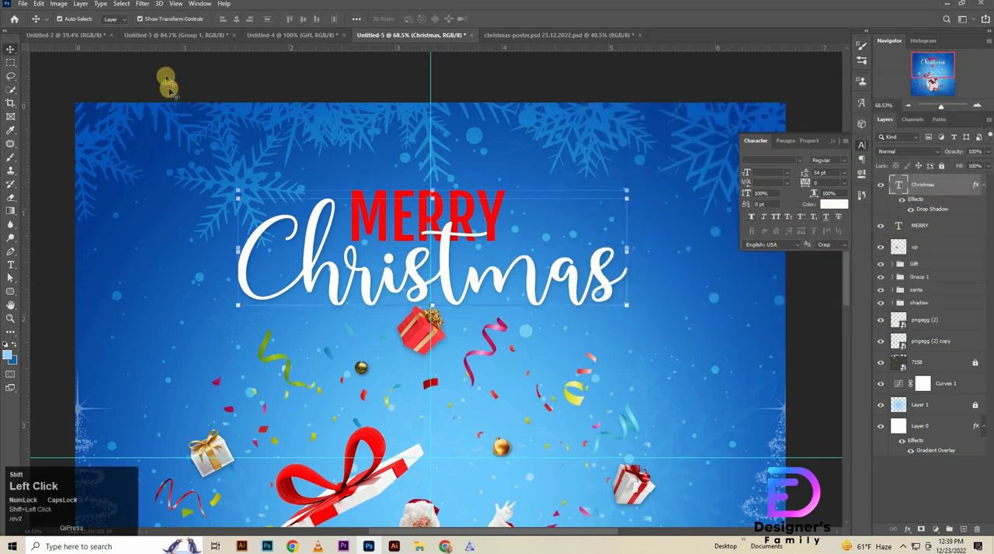
left_click(235, 22)
key("ctrl+d")
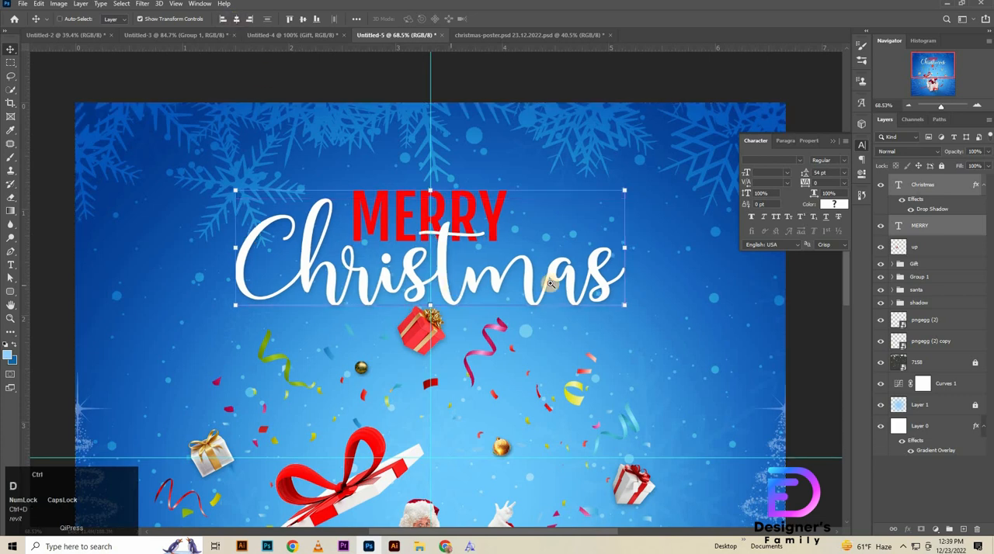
Step: Scale the Gift group and Group 1 together to 94.80% and nudge them slightly left and down
left_click_drag(524, 295, 500, 288)
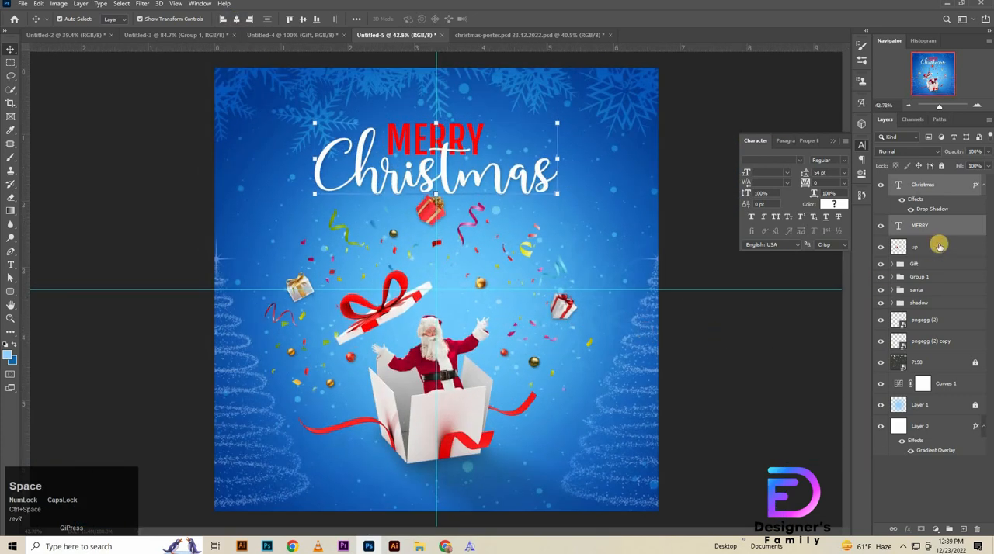
left_click(916, 264)
left_click(916, 277, "shift")
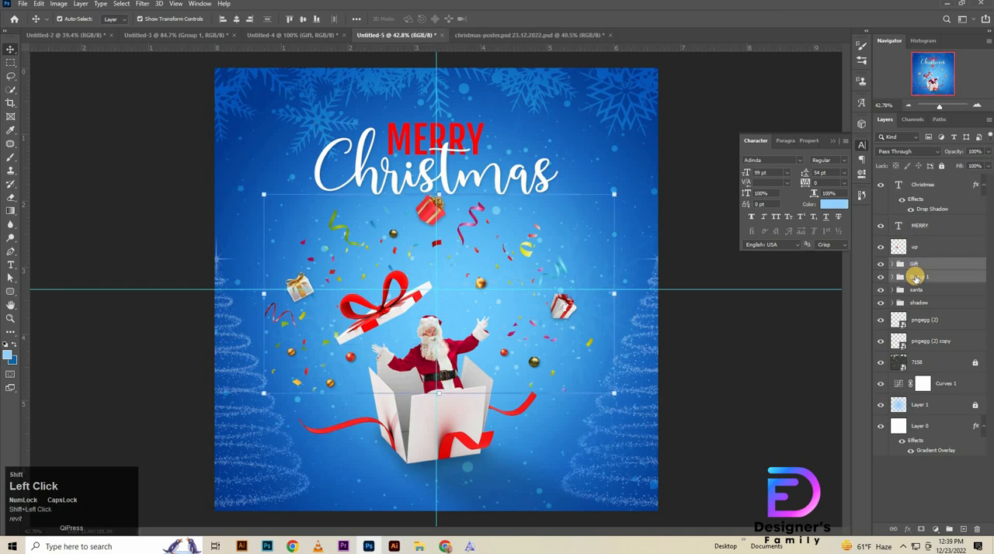
key("ctrl+t")
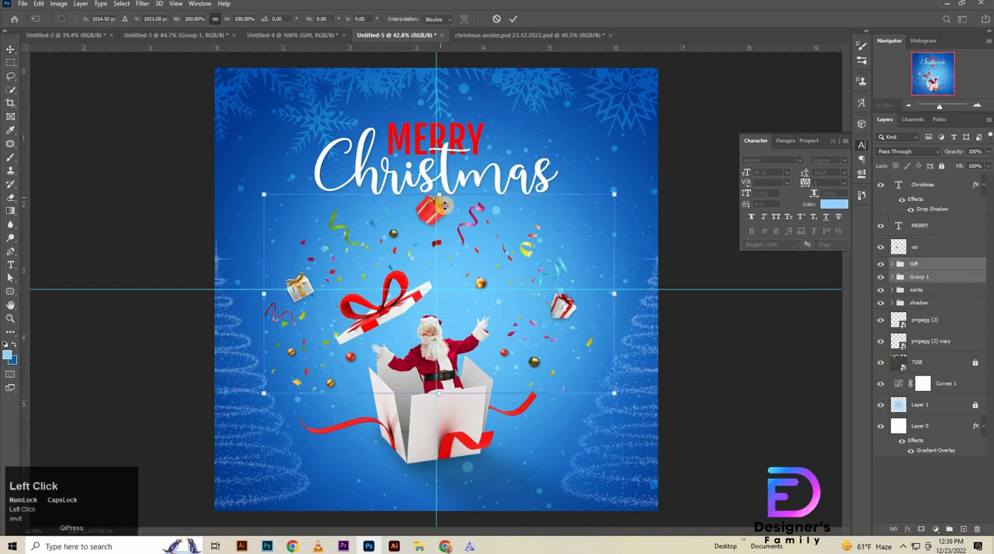
left_click_drag(440, 196, 440, 207)
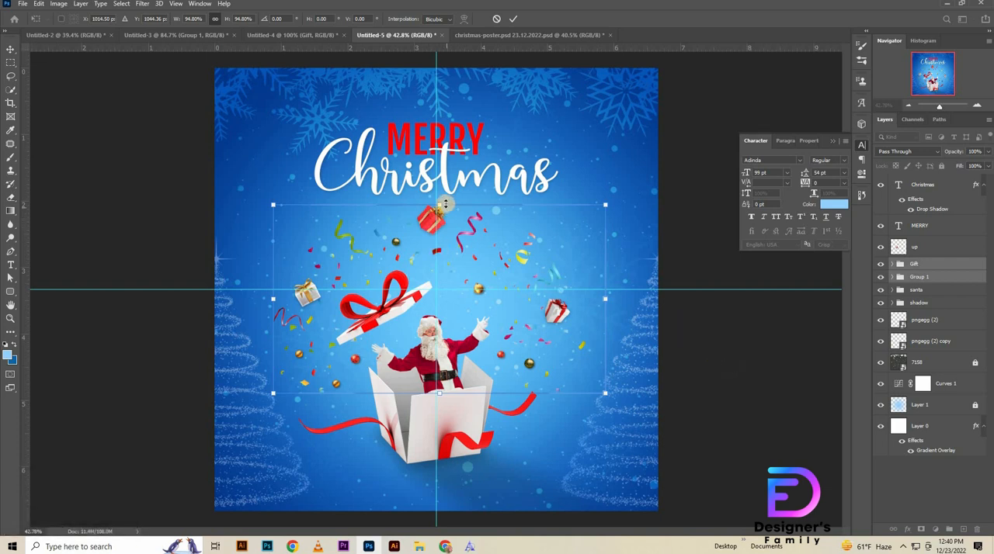
key("Left")
key("Left")
left_click_drag(441, 203, 441, 203)
key("Left")
key("Left")
Step: Apply the group transform and move the Christmas and MERRY texts up together, away from the red gift
left_click(923, 184)
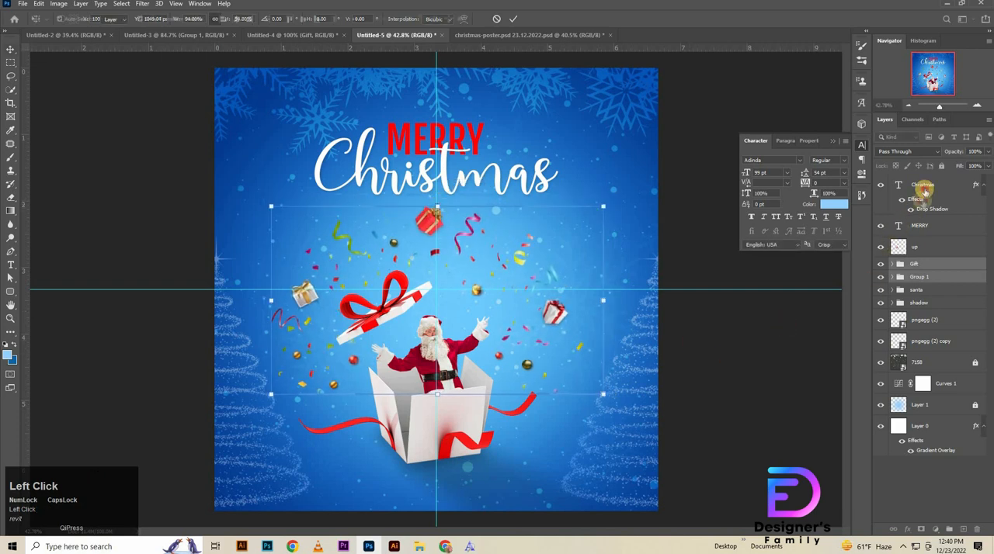
left_click(945, 225, "shift")
key("Up")
key("Up")
key("Up")
key("Up")
key("Up")
key("Up")
key("Up")
key("Up")
key("Up")
key("Up")
key("Up")
key("Up")
key("Up")
key("Up")
key("Up")
key("Up")
key("Up")
key("Up")
key("Up")
key("Up")
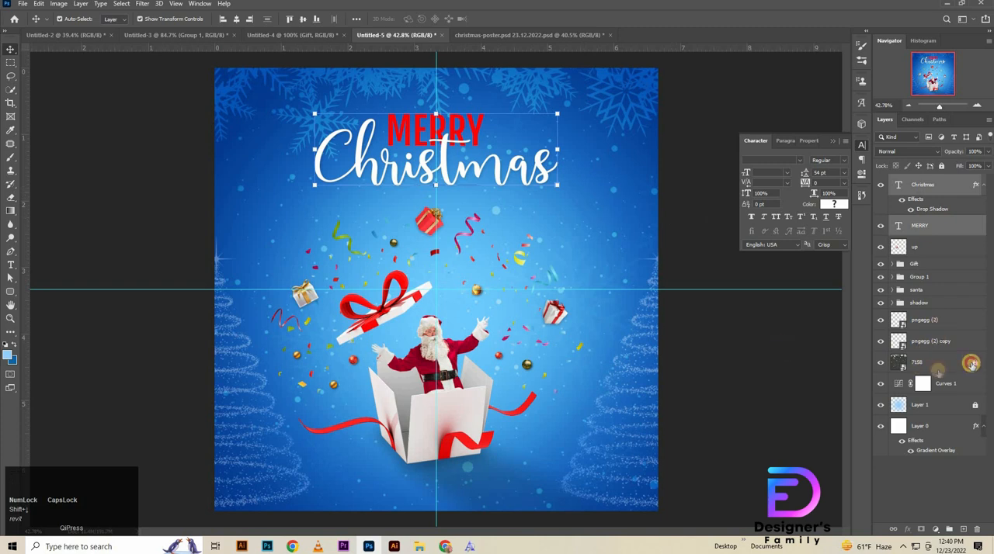
Step: Scale the 7158 snowflake overlay layer up to 65.82% from its top edge and apply the transform
left_click_drag(584, 378, 568, 379)
left_click(932, 361)
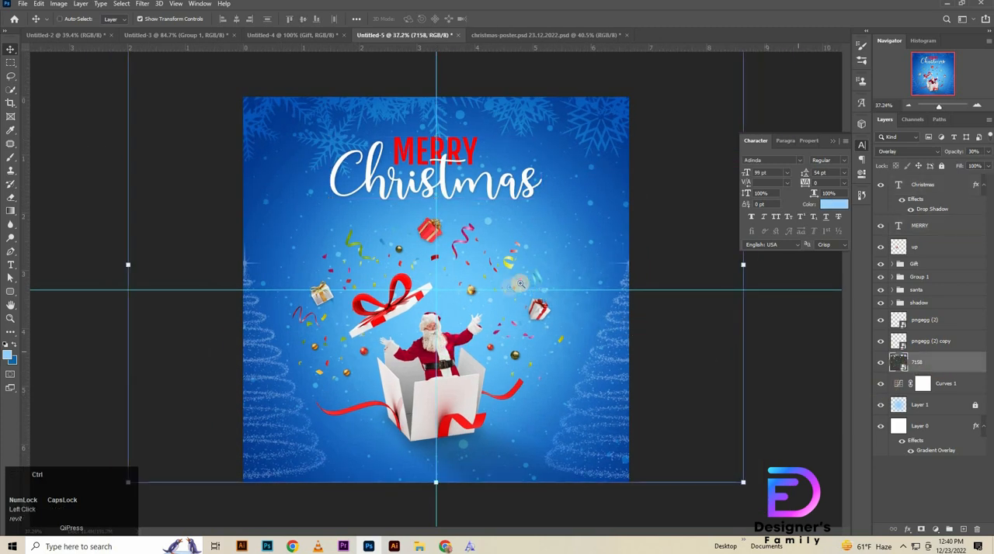
left_click_drag(519, 284, 489, 283)
key("ctrl+t")
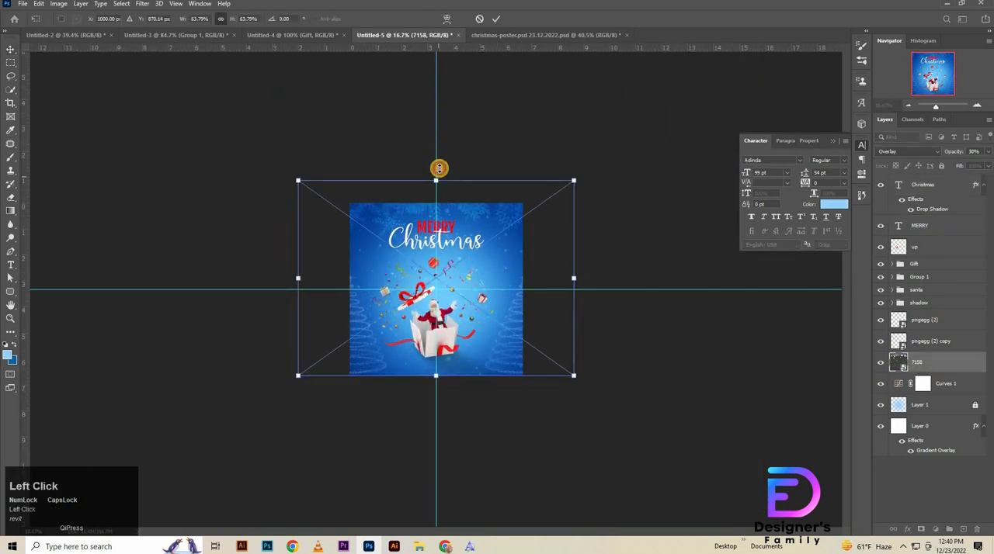
left_click_drag(439, 169, 440, 169)
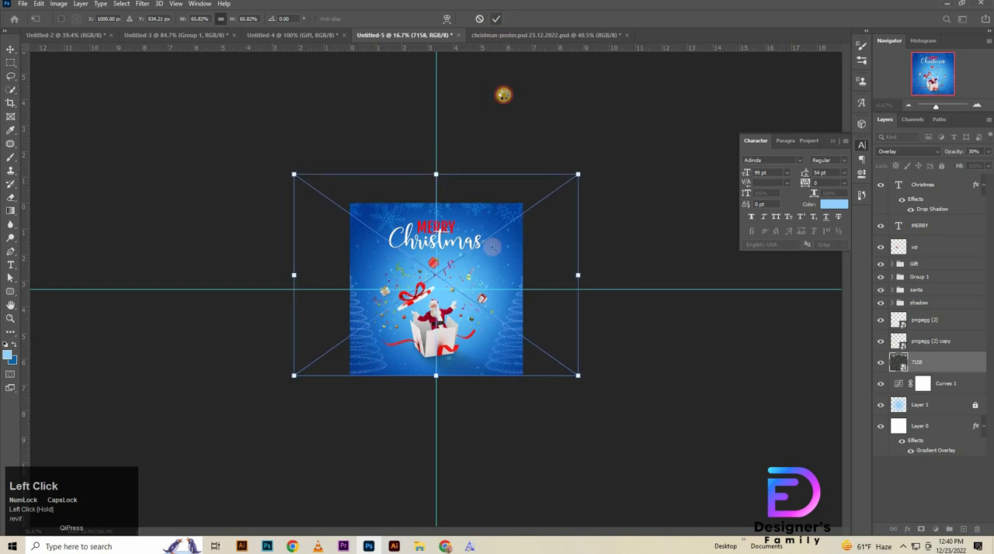
left_click(496, 19)
left_click_drag(532, 252, 605, 373)
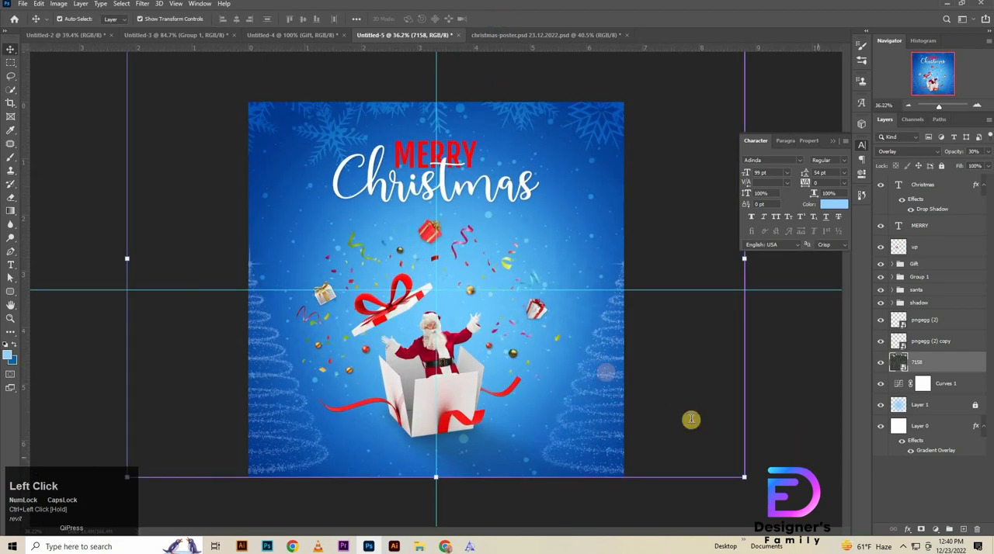
Step: Start a new text layer formatted in white Fjalla One Regular at 43 pt
key("t")
left_click(524, 339)
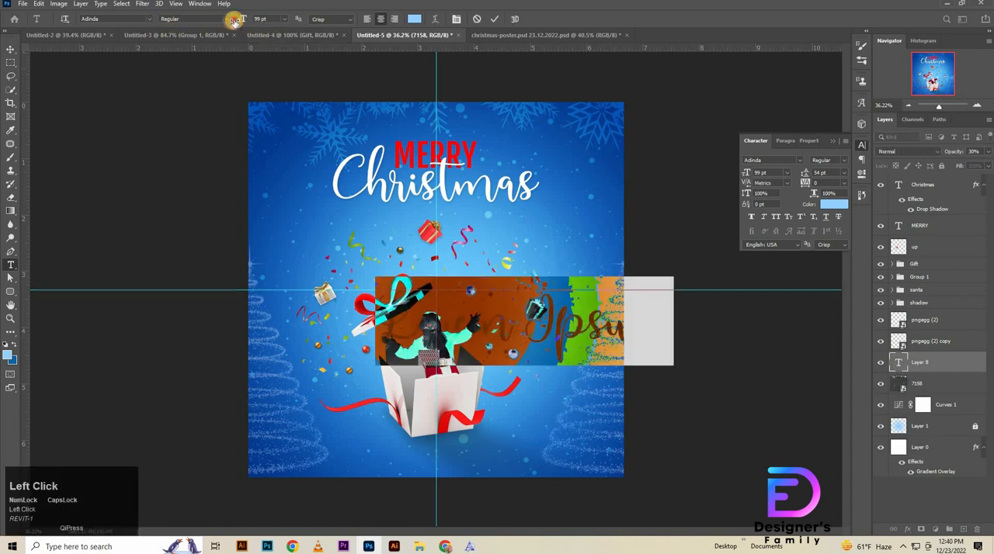
left_click_drag(234, 21, 217, 34)
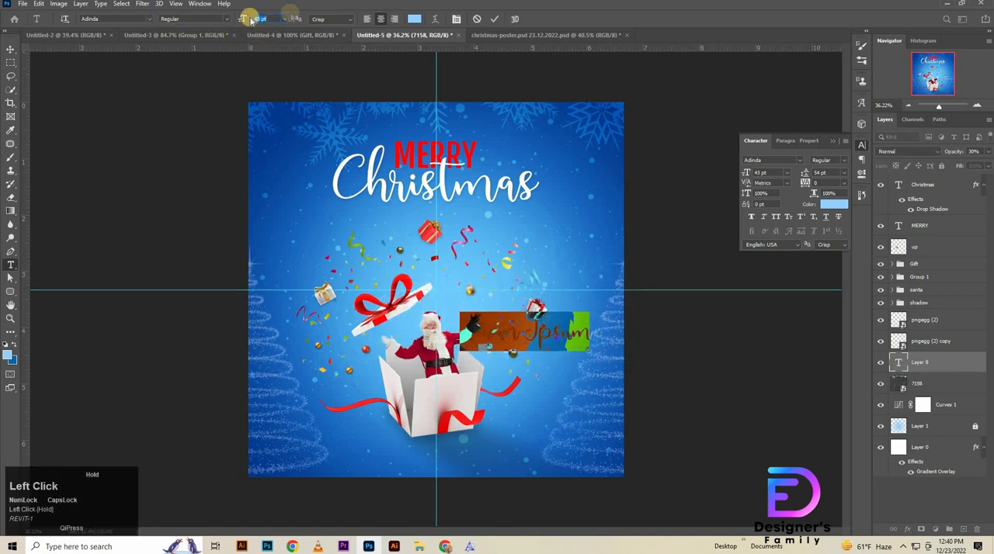
left_click(414, 23)
left_click_drag(537, 292, 331, 105)
left_click(670, 188)
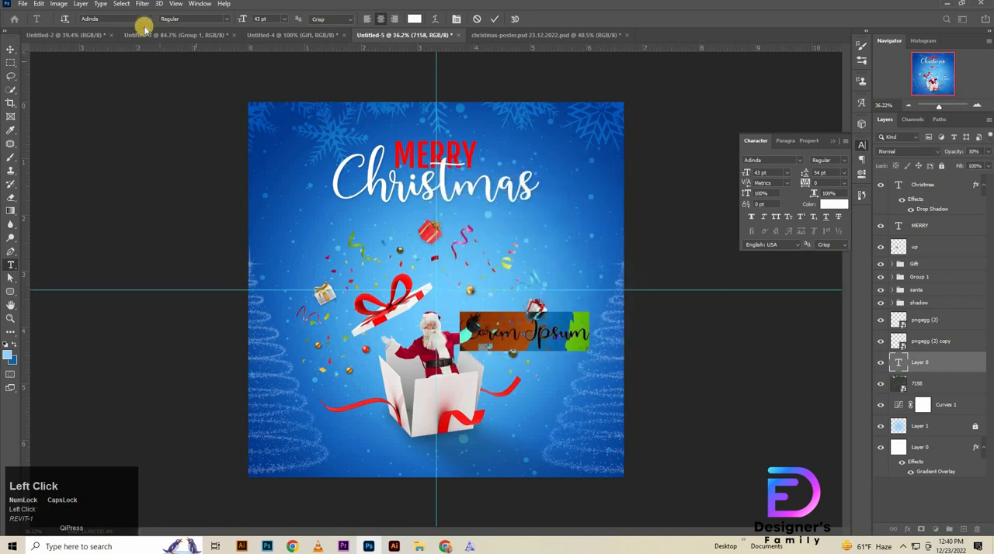
left_click(147, 20)
left_click(118, 43)
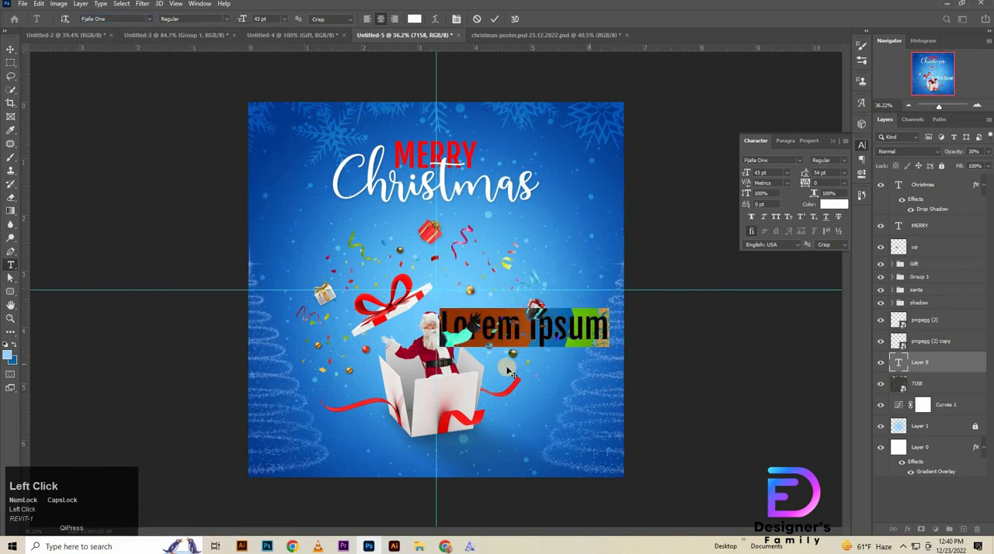
Step: Move the new text below the title and replace its placeholder with "25 TH DECEMBER"
left_click_drag(312, 264, 338, 281)
key("BackSpace")
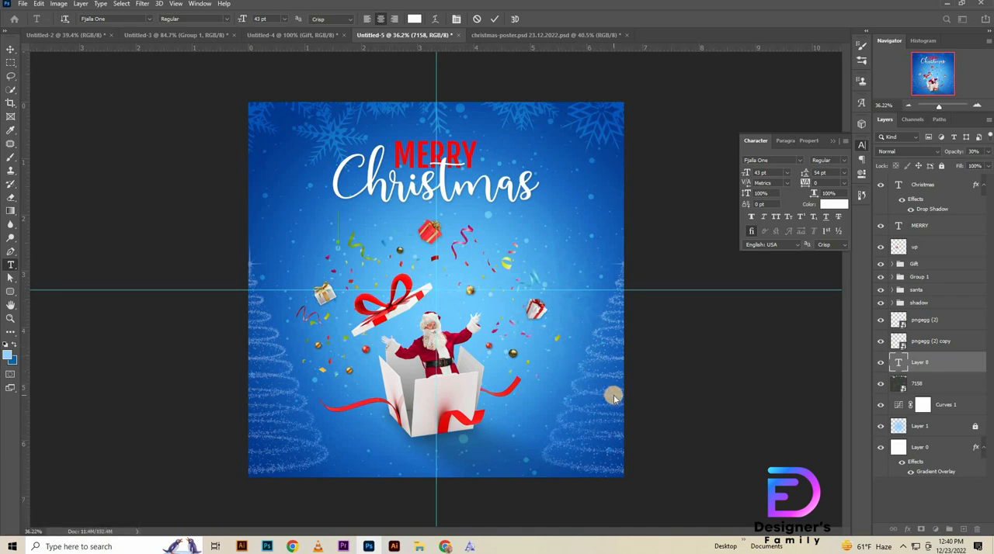
type("25T")
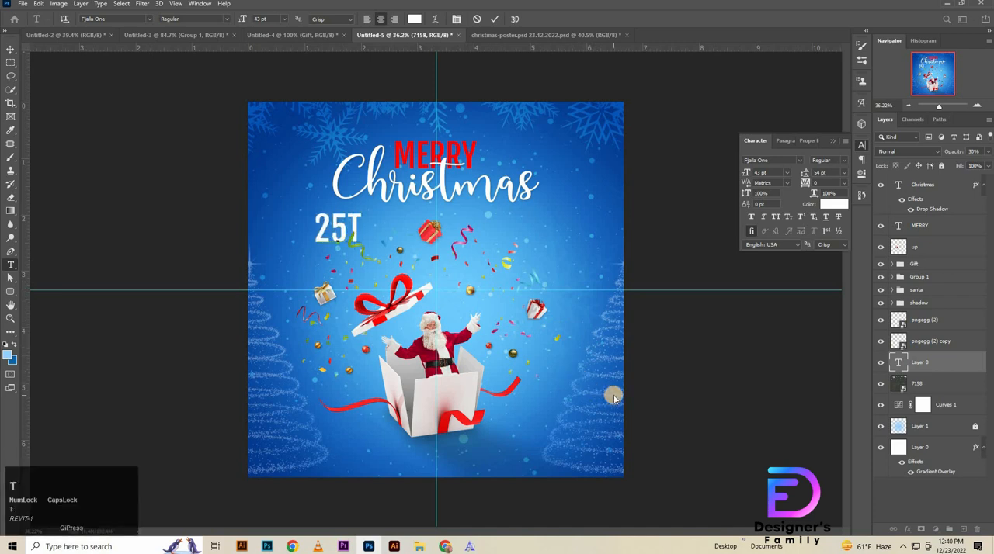
key("BackSpace")
type("TH")
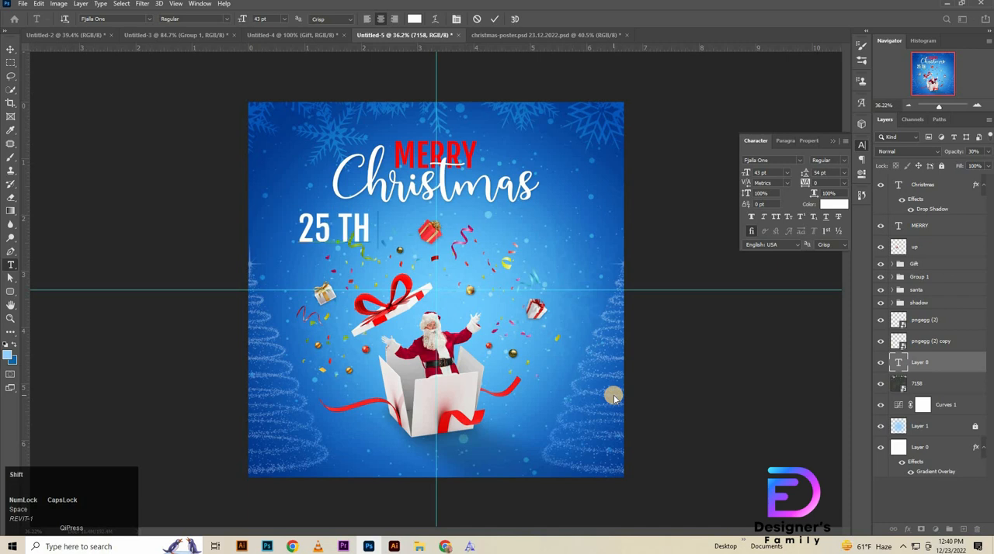
type(" DECEM")
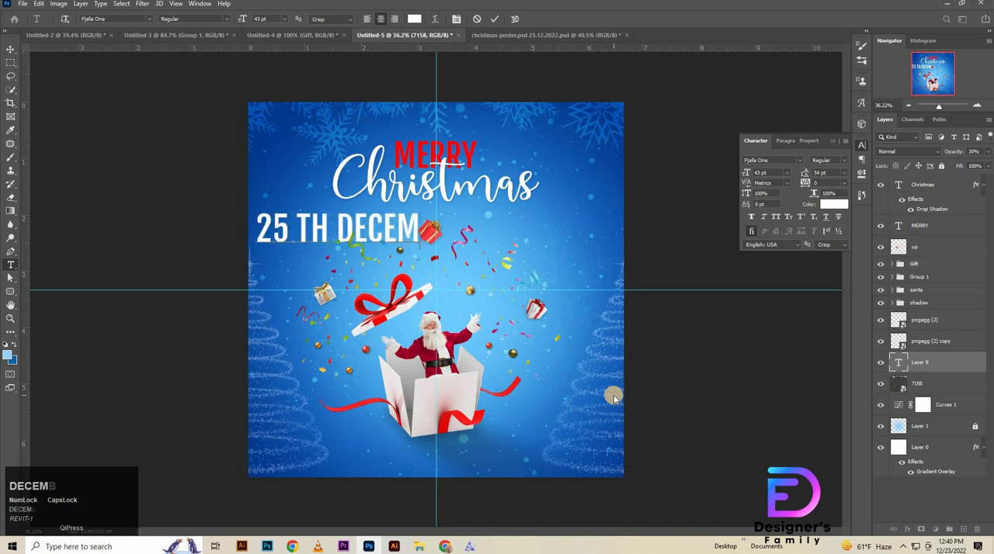
type("BER")
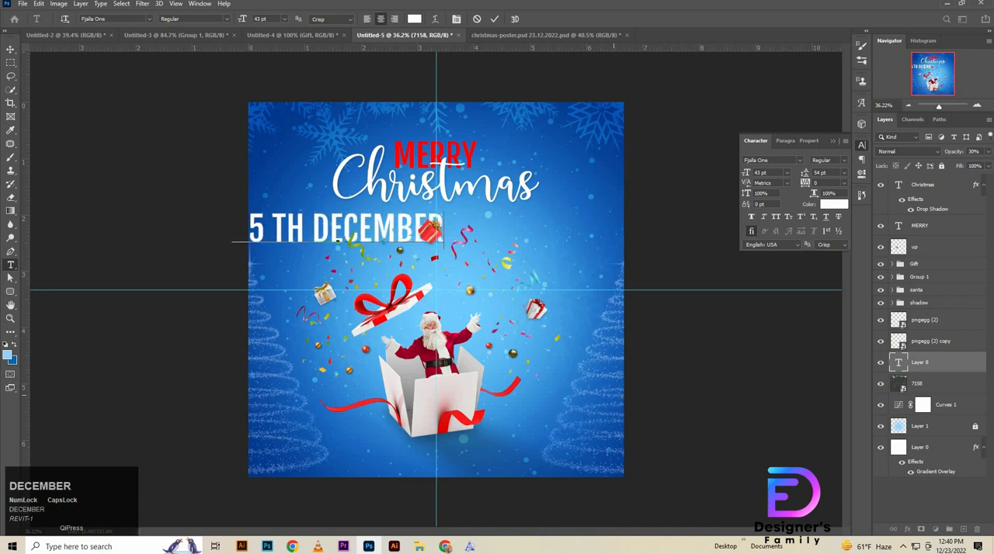
Step: Reduce the date text to 16 pt and move it directly beneath Christmas, above the red gift
left_click(9, 49)
left_click_drag(327, 229, 398, 245)
left_click(786, 173)
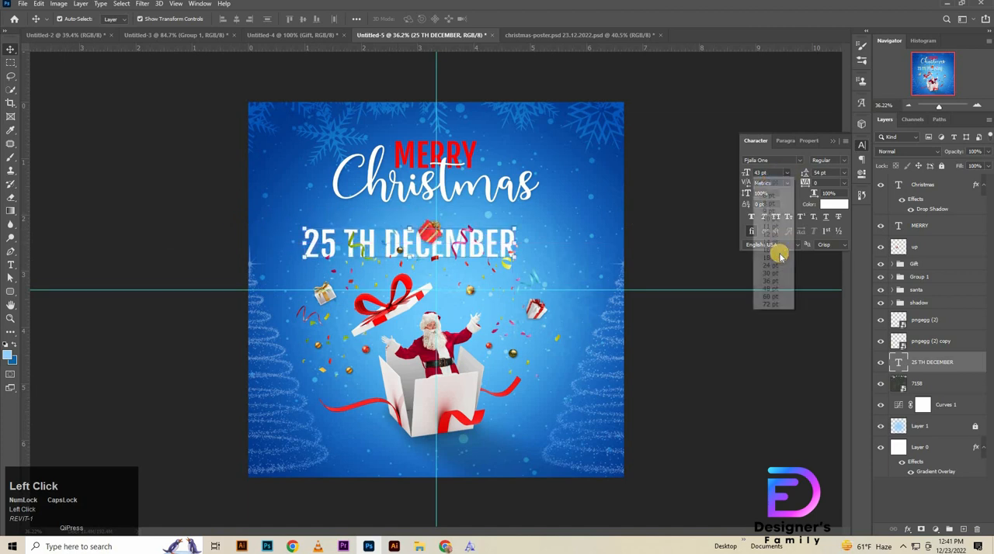
left_click(767, 259)
left_click_drag(440, 269, 489, 269)
left_click_drag(414, 247, 454, 182)
Step: Set the date text's tracking to 75 and its font size to 18 pt
left_click(779, 171)
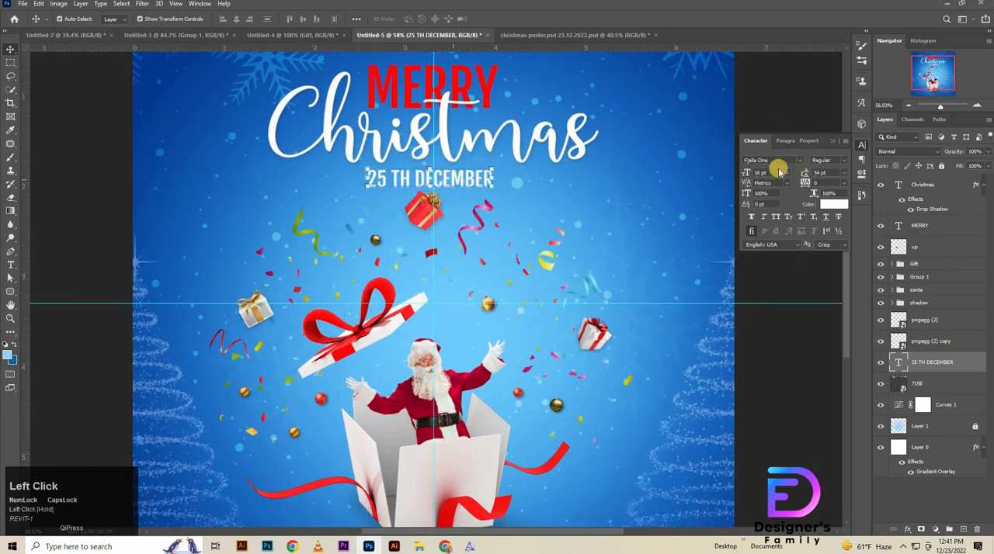
left_click(843, 183)
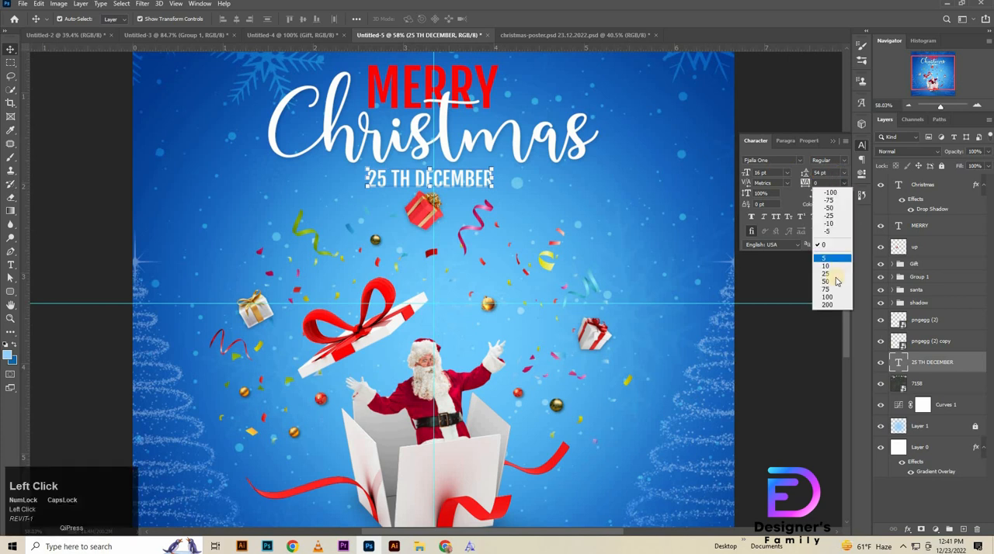
left_click(831, 256)
left_click(843, 183)
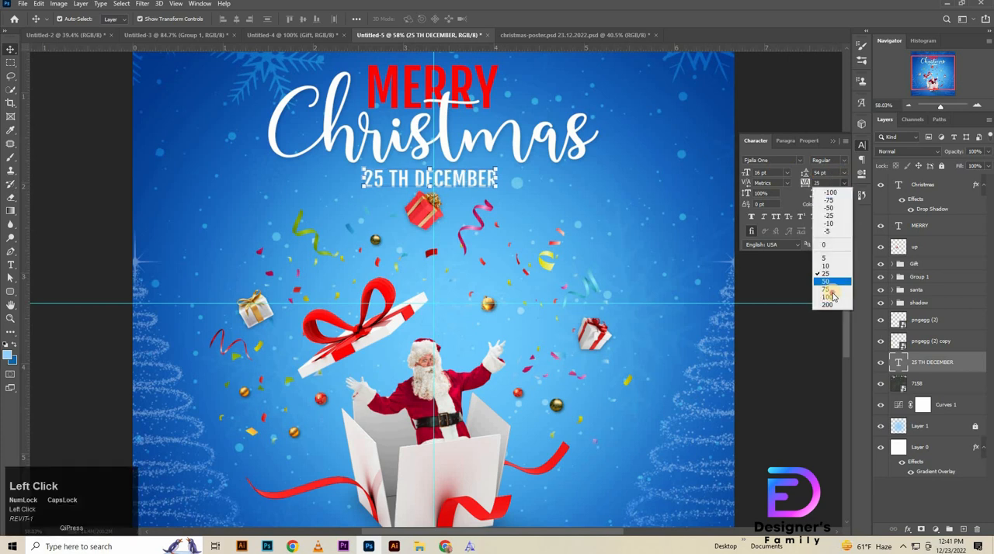
left_click(830, 278)
left_click(786, 173)
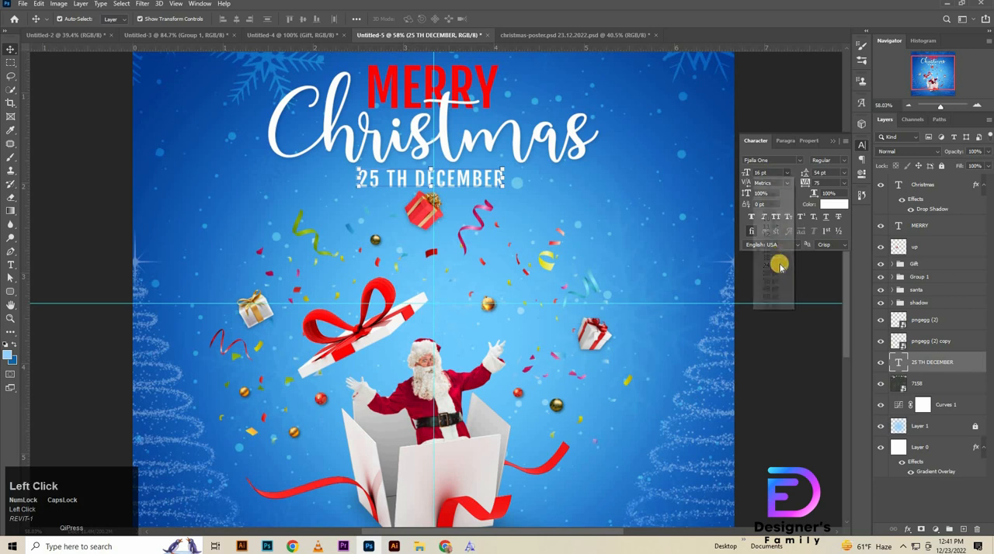
left_click(765, 255)
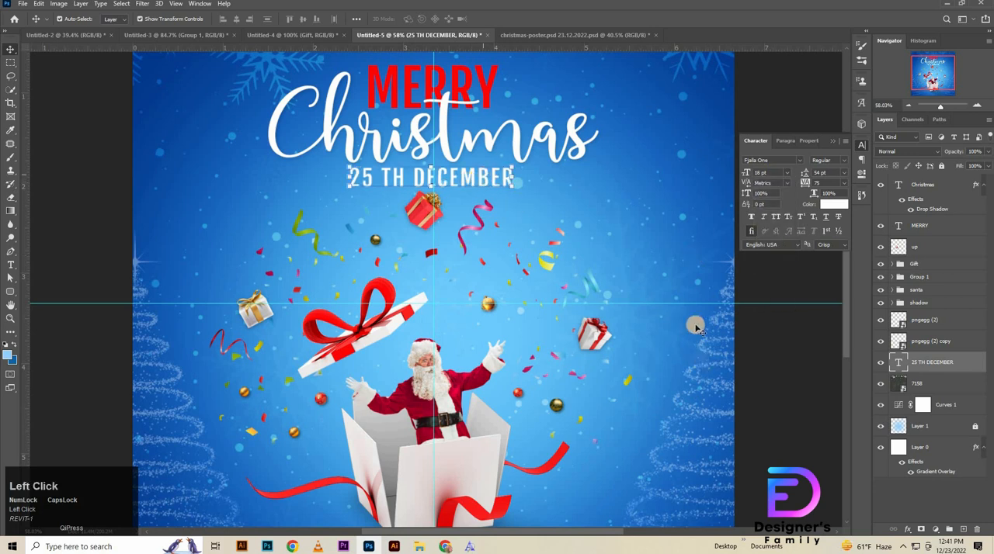
Step: Centre the date text horizontally on the whole canvas and clear the selection
left_click(233, 21)
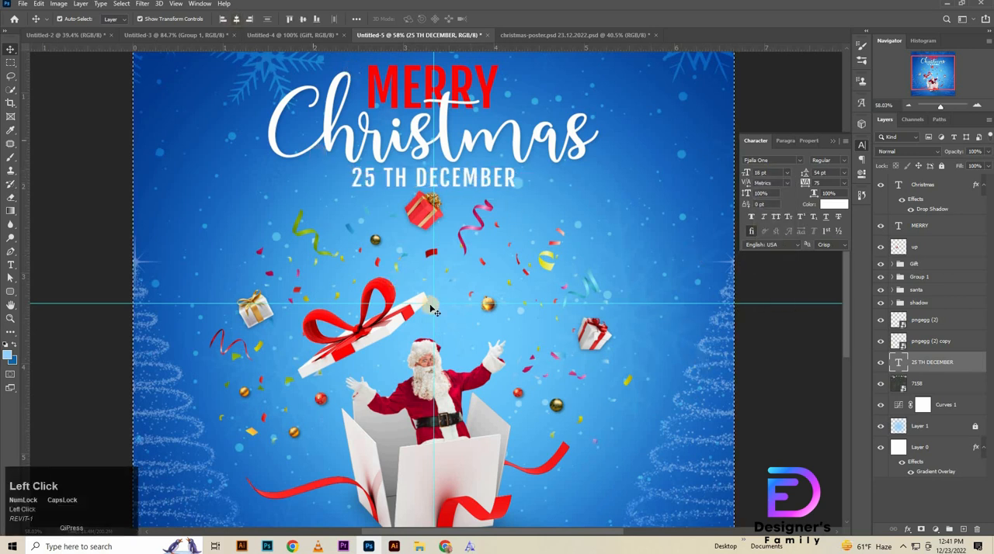
key("ctrl+d")
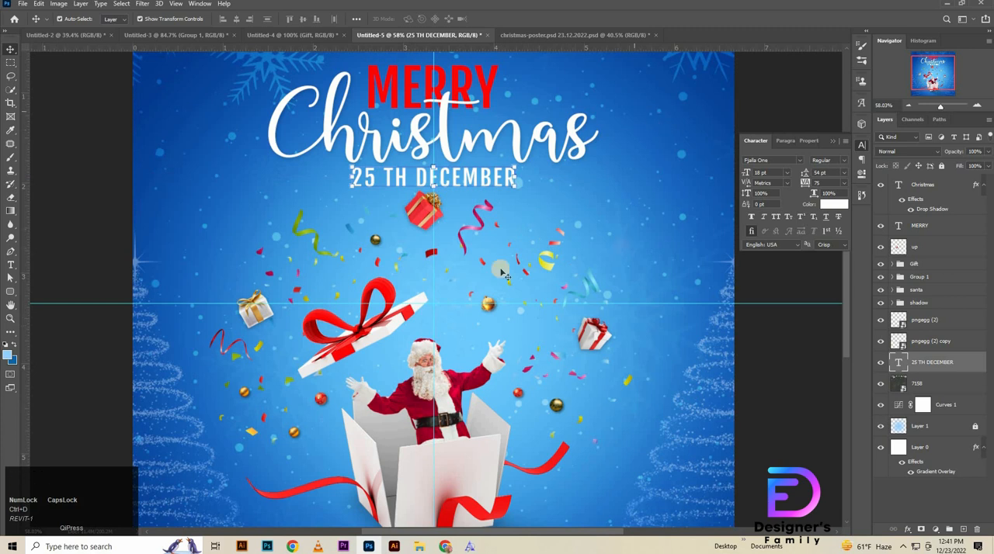
key("ctrl+space")
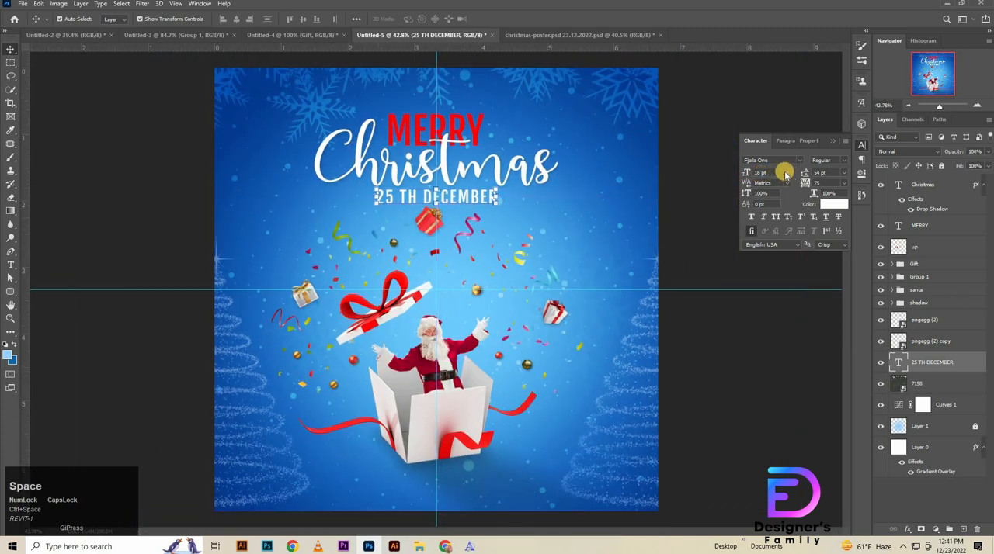
Step: Set the date text's font size to 16 pt and nudge it slightly up
left_click(786, 174)
left_click(765, 239)
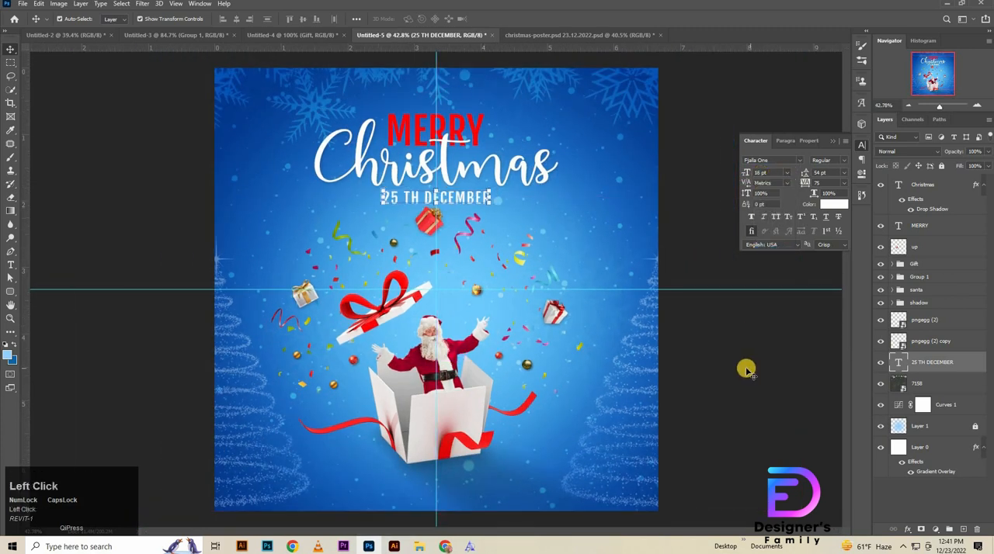
key("Up")
key("Up")
key("Up")
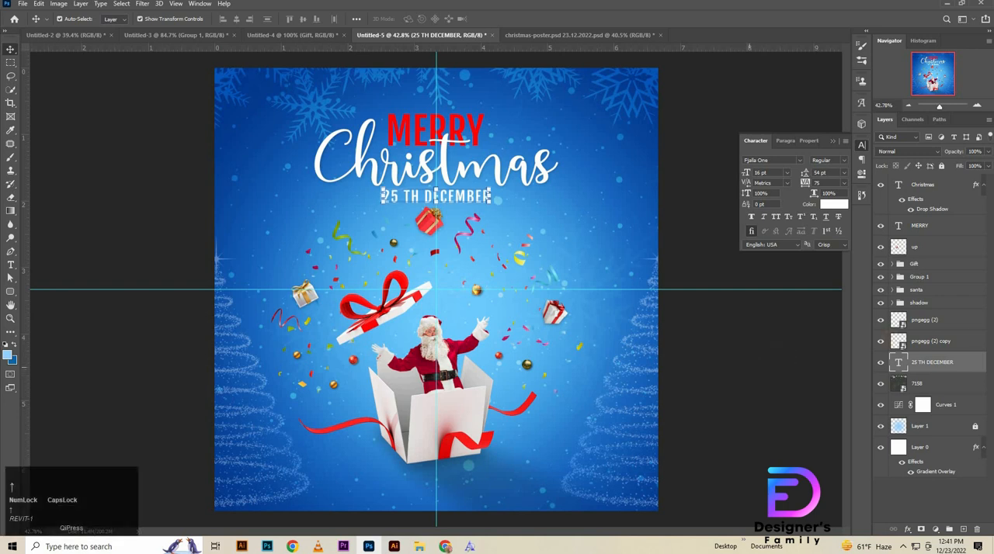
Step: Put the 25 TH DECEMBER layer at the top of the layer stack and nudge MERRY and Christmas up together
left_click(948, 363, "ctrl")
left_click_drag(948, 362, 931, 190)
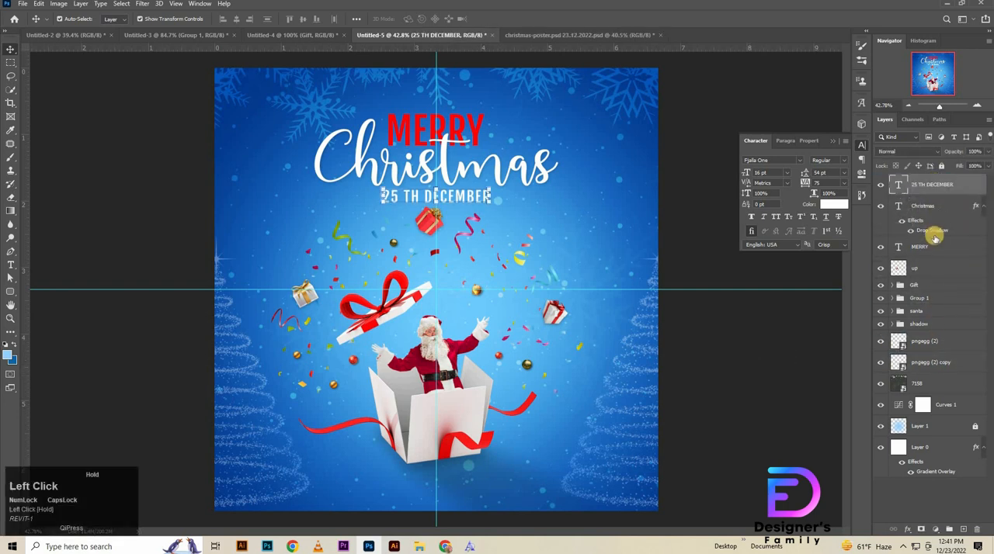
left_click(948, 247)
left_click(956, 215, "shift")
key("shift+Up")
key("shift+Up")
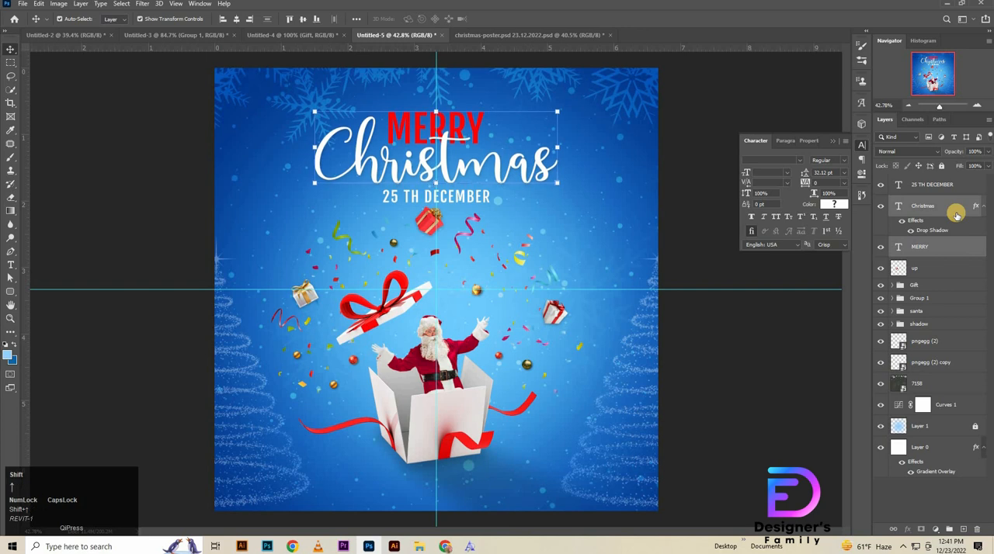
key("shift+Up")
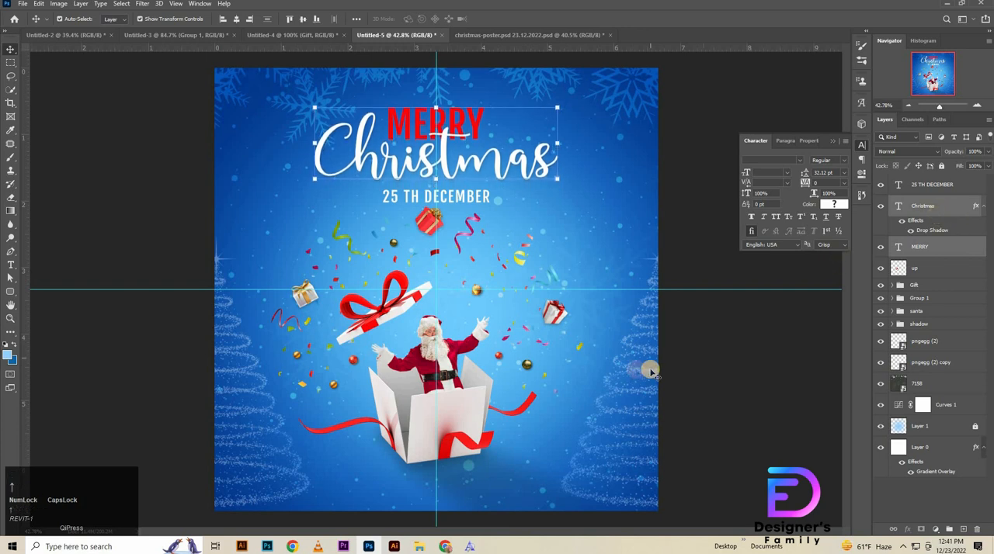
left_click(728, 378)
Step: Nudge the date text up slightly towards the Christmas lettering and deselect it
left_click(459, 194)
key("shift+Up")
left_click(725, 366)
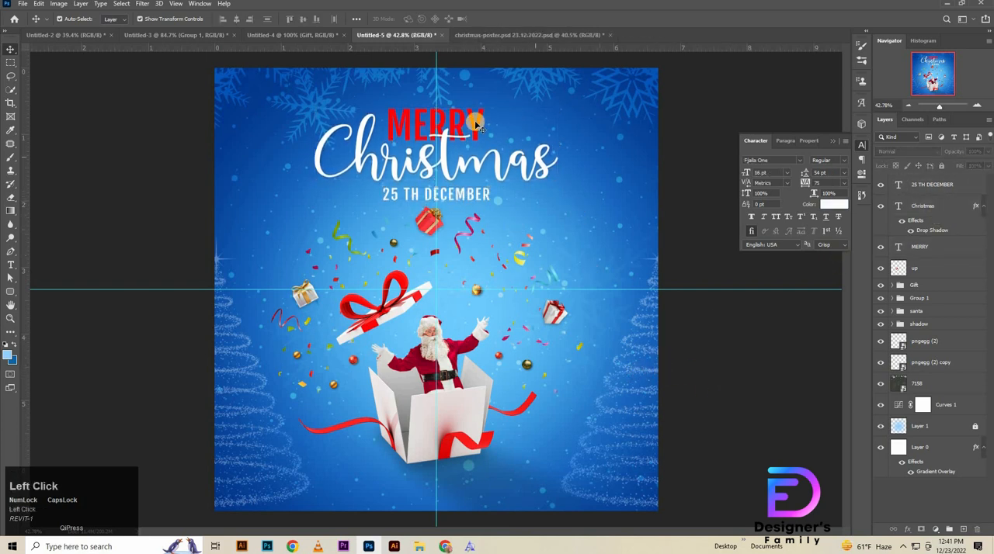
left_click(483, 132)
key("ctrl+z")
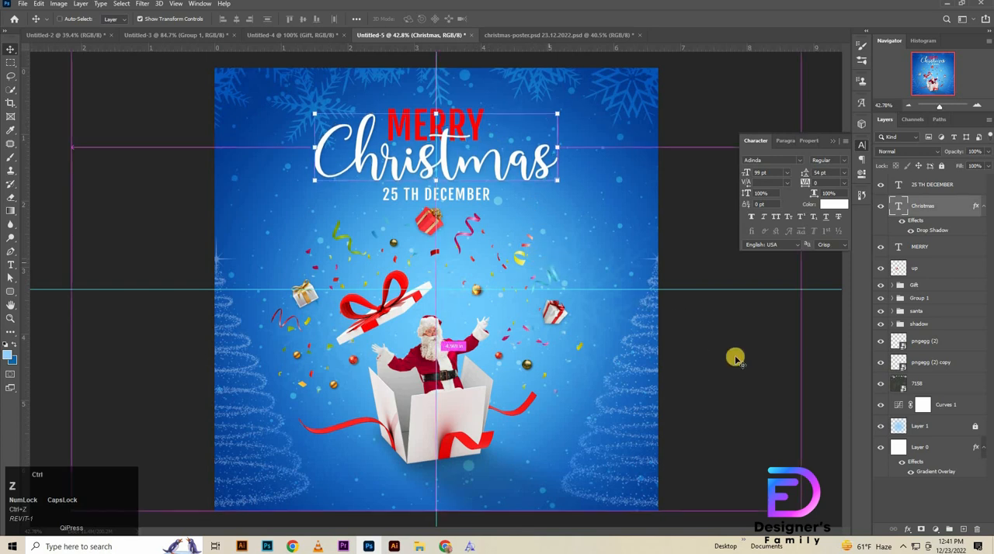
left_click(745, 363)
left_click(949, 188)
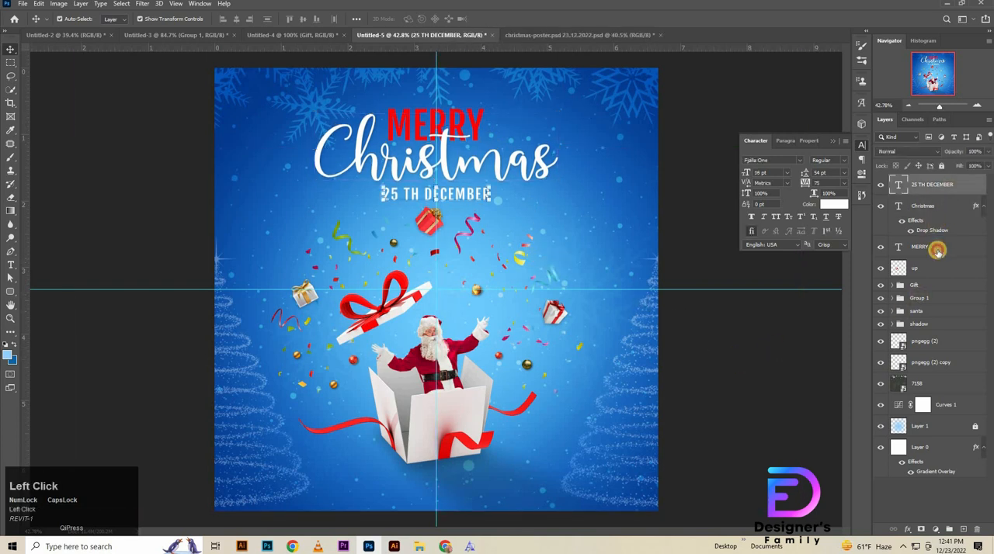
left_click(935, 247)
left_click(629, 204)
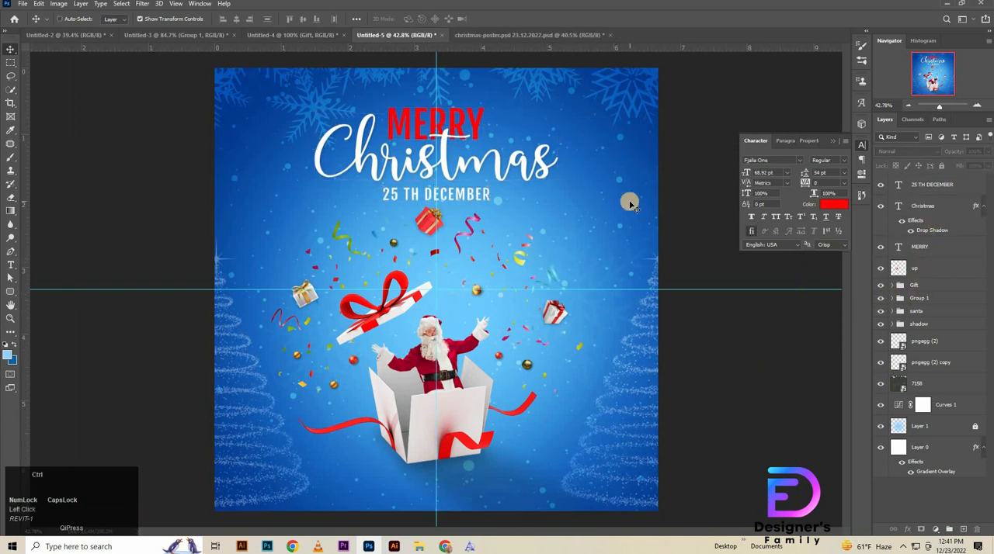
Step: Hide the guides and toggle Layer 1 off and on to check the central glow's effect
key("ctrl+semicolon")
left_click_drag(429, 296, 458, 302)
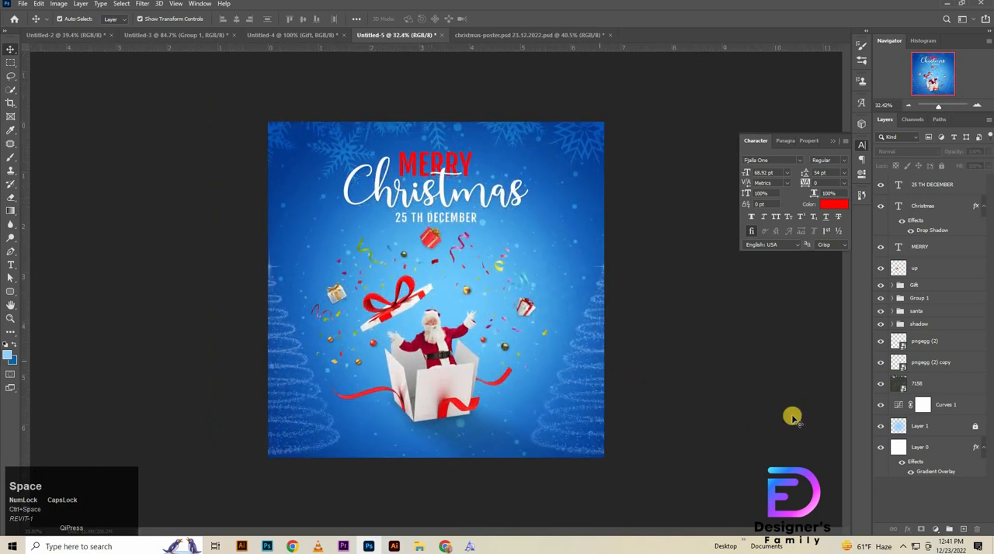
left_click(882, 427)
left_click(881, 427)
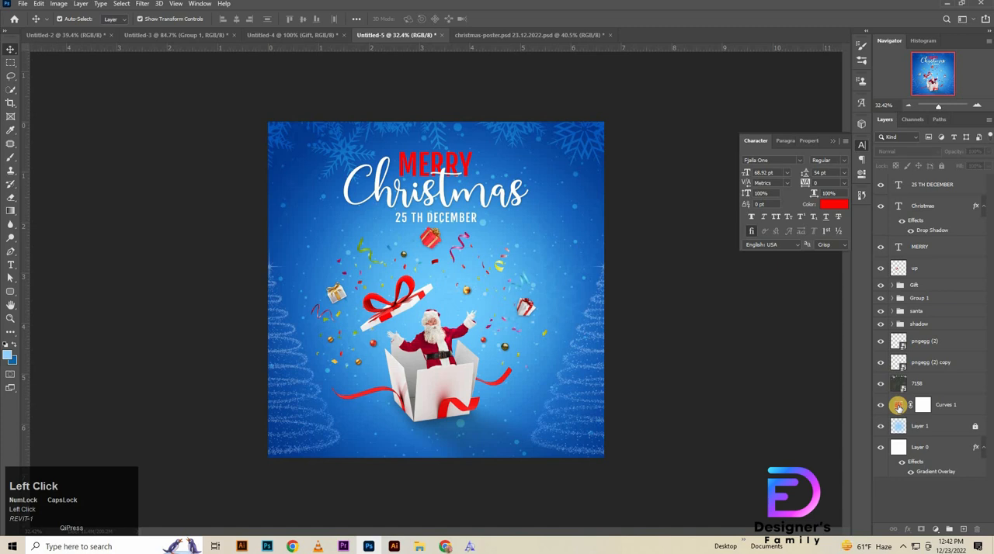
Step: Adjust the highlight and shadow points of the Curves 1 adjustment, placing the shadow point at about input 75, output 43
left_click(898, 406)
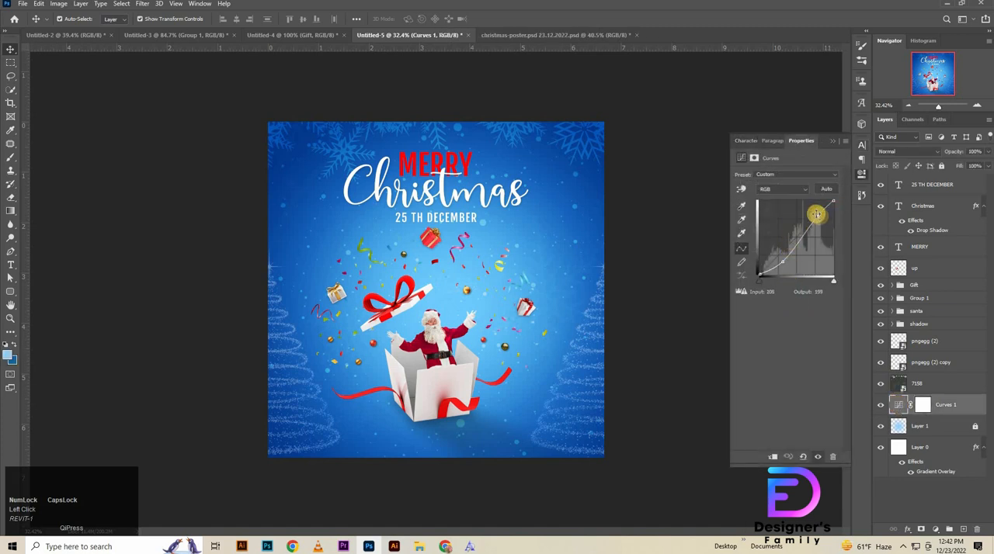
left_click_drag(816, 214, 802, 261)
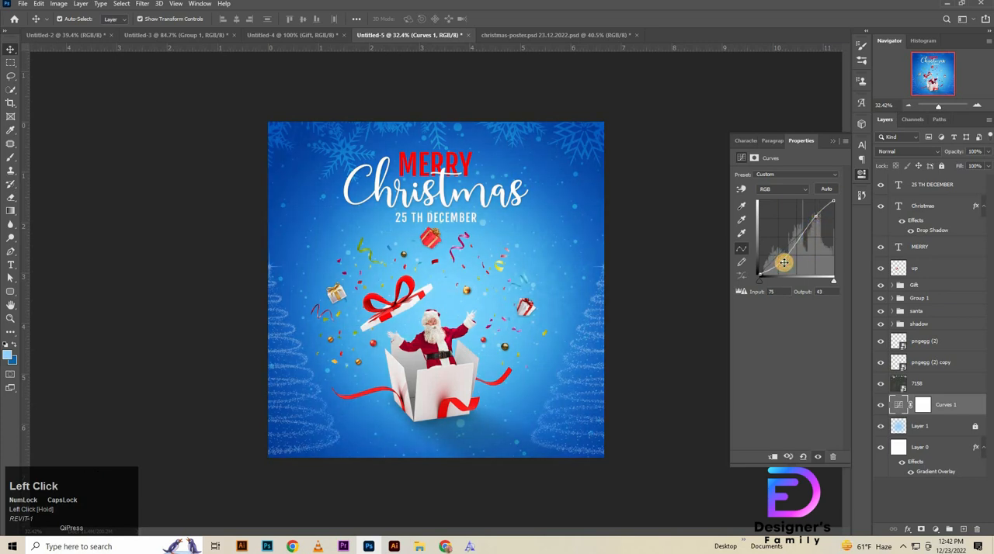
left_click_drag(784, 262, 782, 264)
left_click(862, 175)
scroll(937, 205, "up", 1)
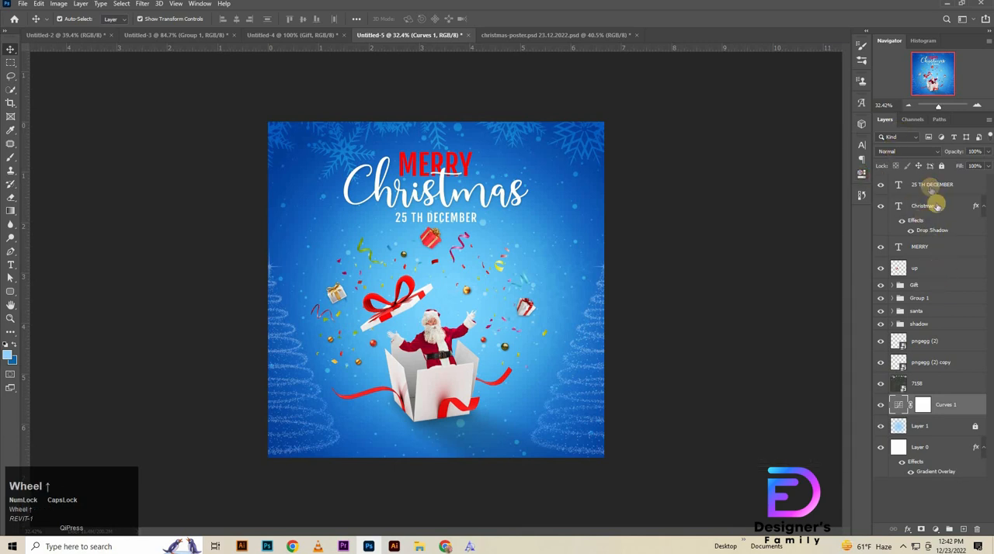
Step: Group all layers from 25 TH DECEMBER down to Layer 1, leaving Layer 0 outside, and deselect the group
left_click(920, 186)
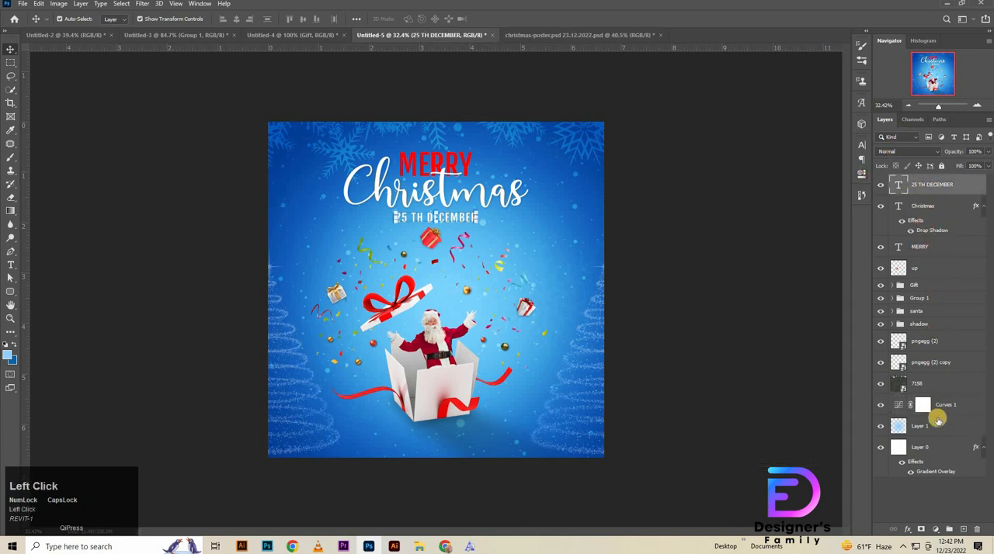
left_click(934, 435, "shift")
key("ctrl+g")
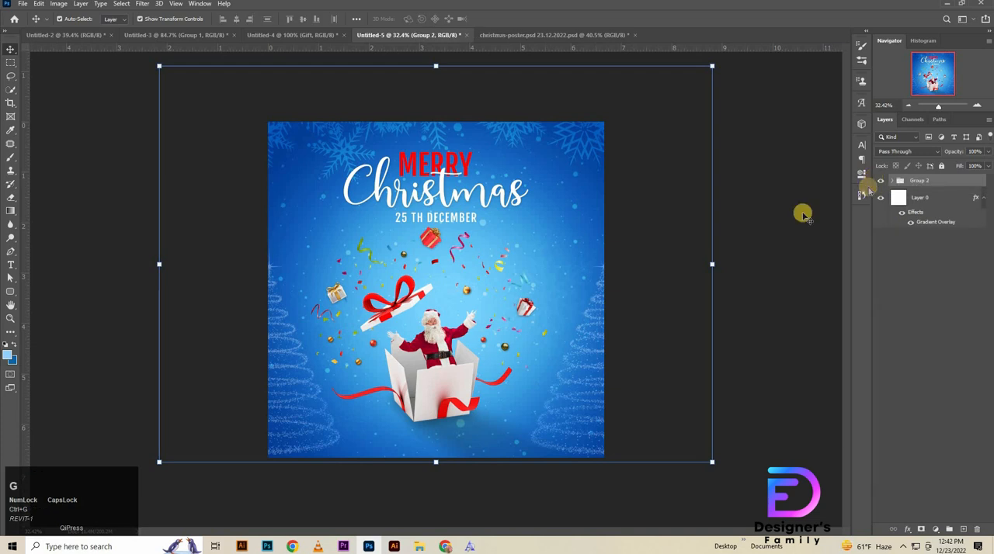
left_click(809, 243)
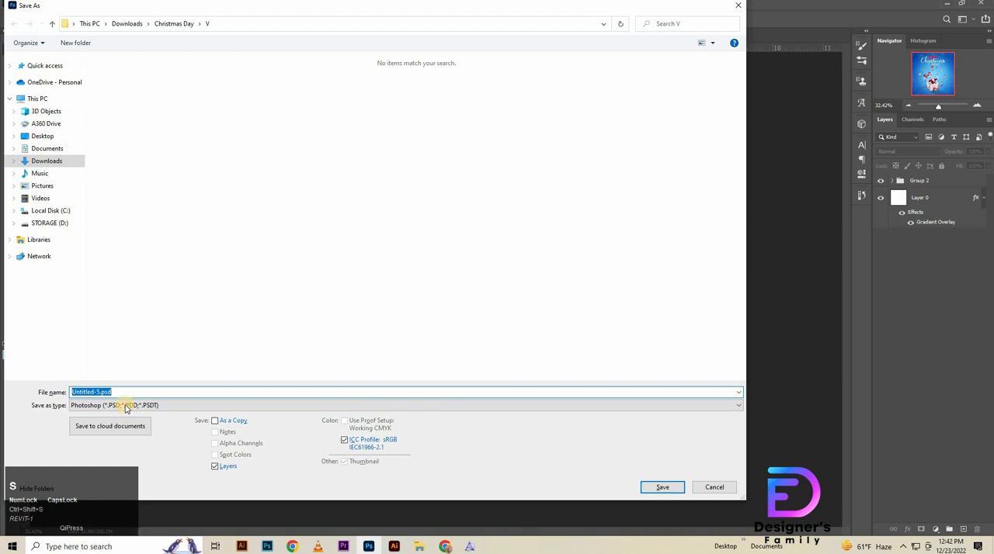
Step: Save the poster as a JPEG copy named Untitled-5.jpg in the V folder and open the exported image from File Explorer
left_click(124, 405)
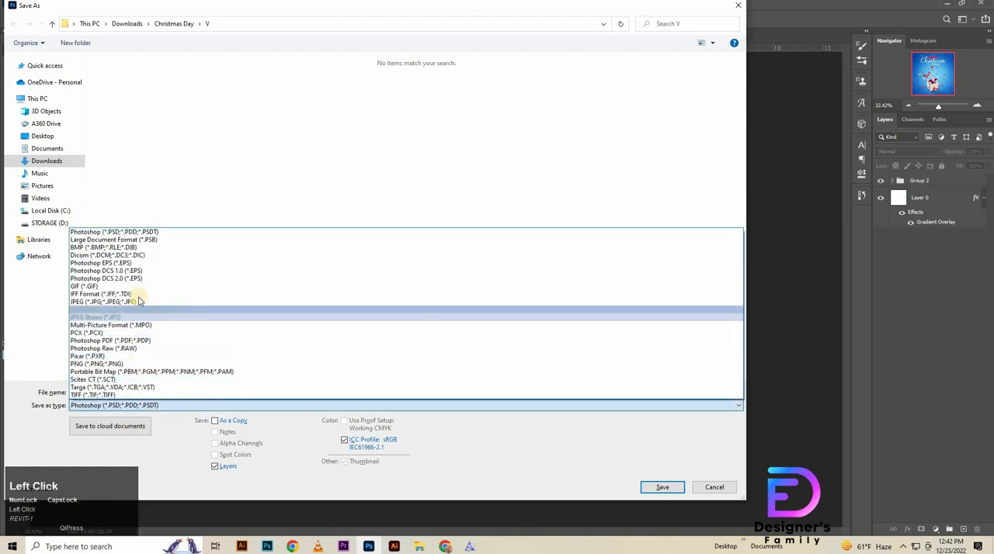
left_click(136, 306)
left_click(268, 393)
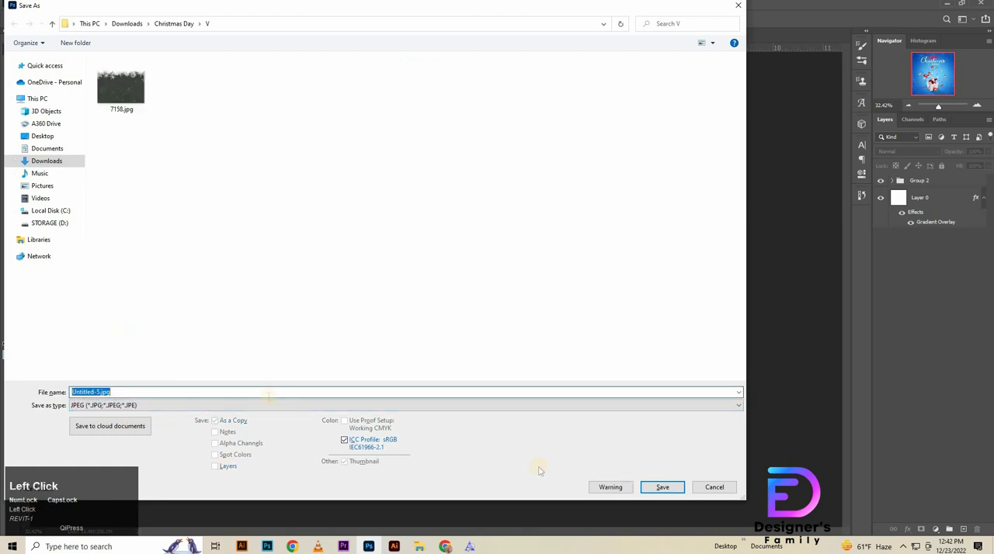
left_click(672, 487)
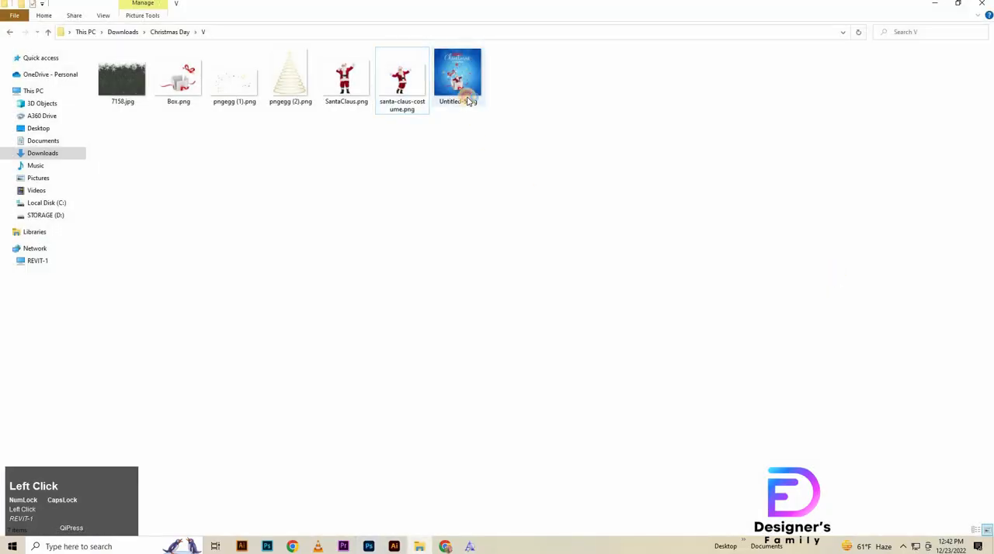
double_click(469, 101)
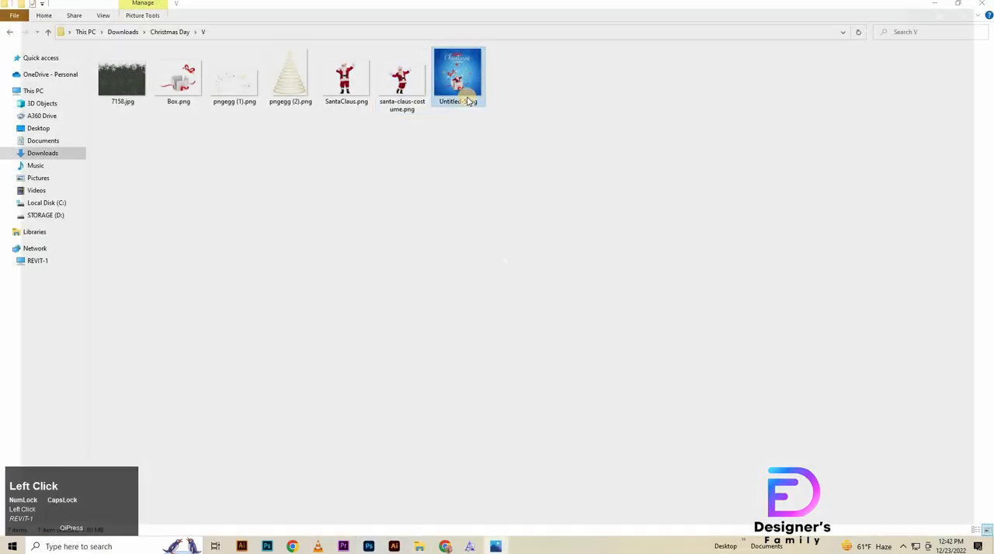